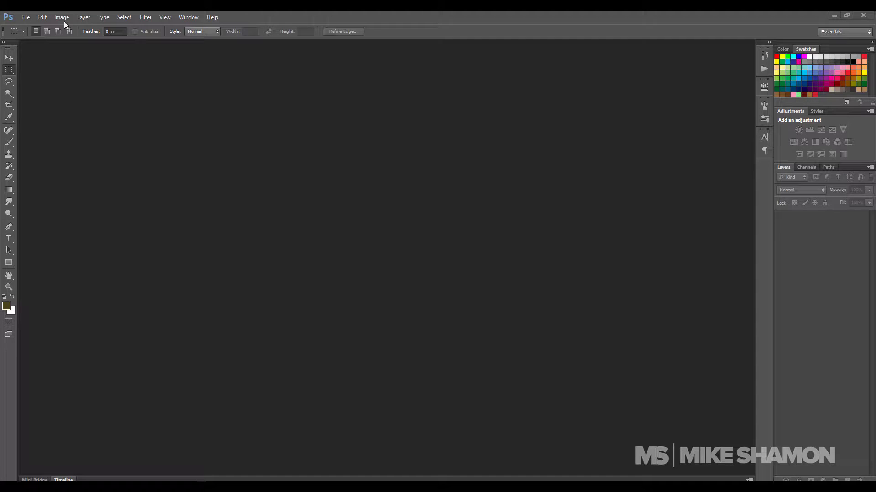
# Create a new 800 x 800 pixel document at 300 pixels/inch in RGB Color with a white background.
pyautogui.click(27, 19)
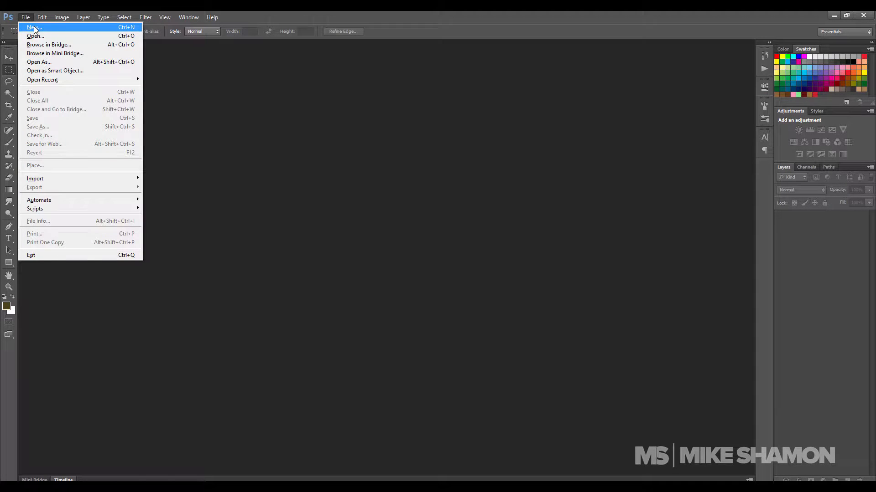
pyautogui.click(34, 28)
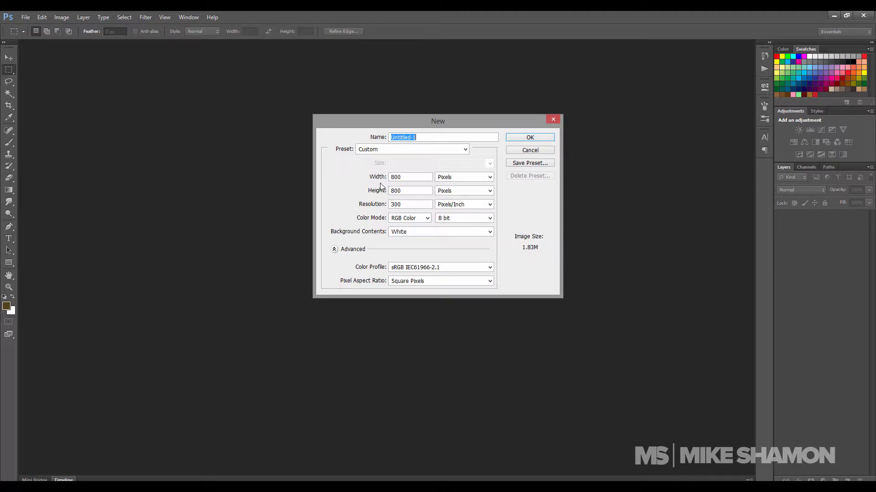
pyautogui.moveTo(412, 178); pyautogui.dragTo(396, 176)
pyautogui.click(405, 191)
pyautogui.click(530, 137)
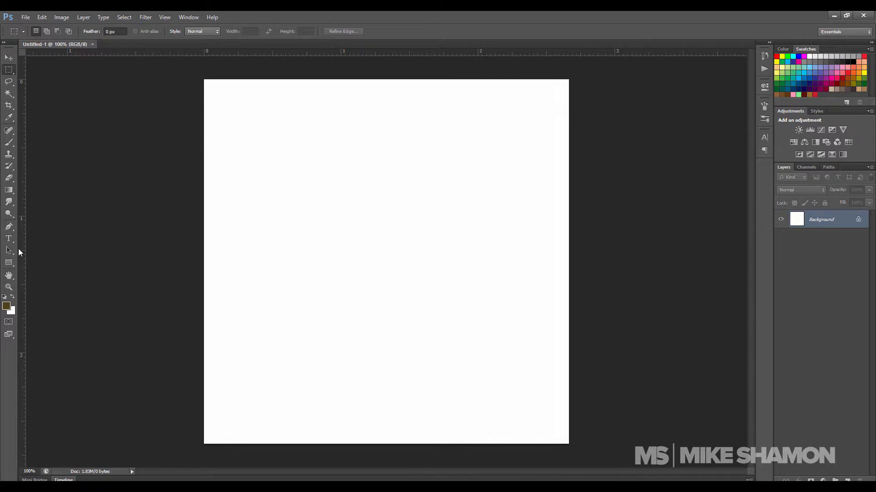
# Add a text layer reading "THE WEB DESIGN LIFESTYLE" in the upper part of the canvas.
pyautogui.click(9, 238)
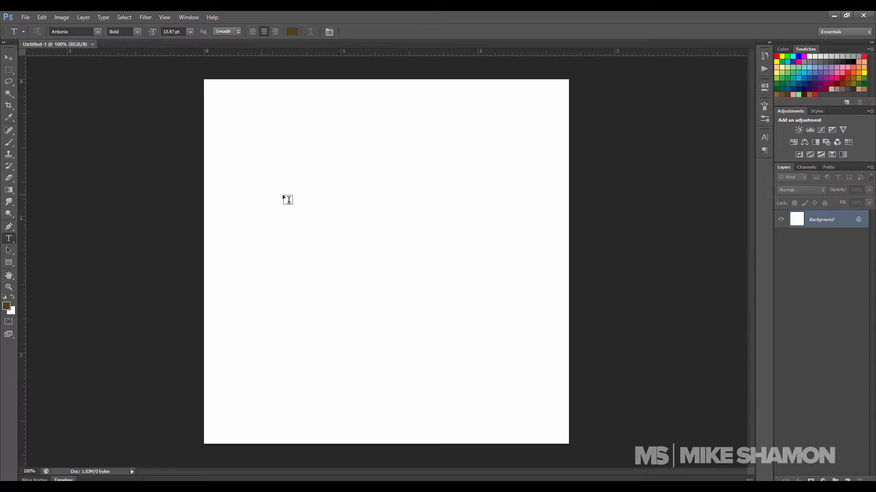
pyautogui.click(288, 199)
pyautogui.write('TH')
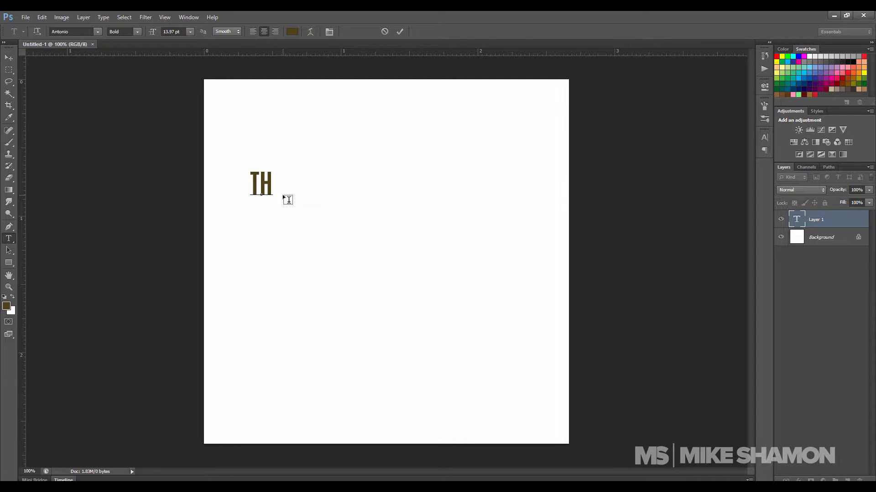
pyautogui.write('e')
pyautogui.press('BackSpace')
pyautogui.write('E')
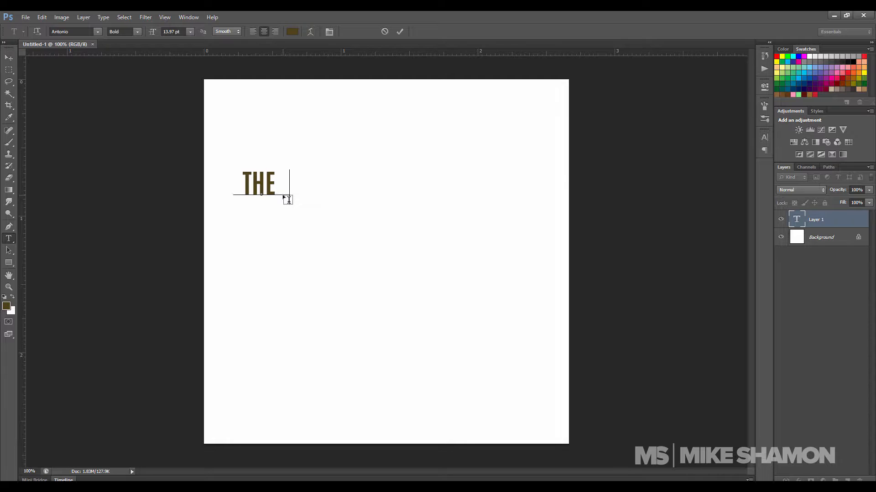
pyautogui.write(' Web')
pyautogui.press('BackSpace')
pyautogui.press('BackSpace')
pyautogui.press('BackSpace')
pyautogui.press('BackSpace')
pyautogui.write('EB')
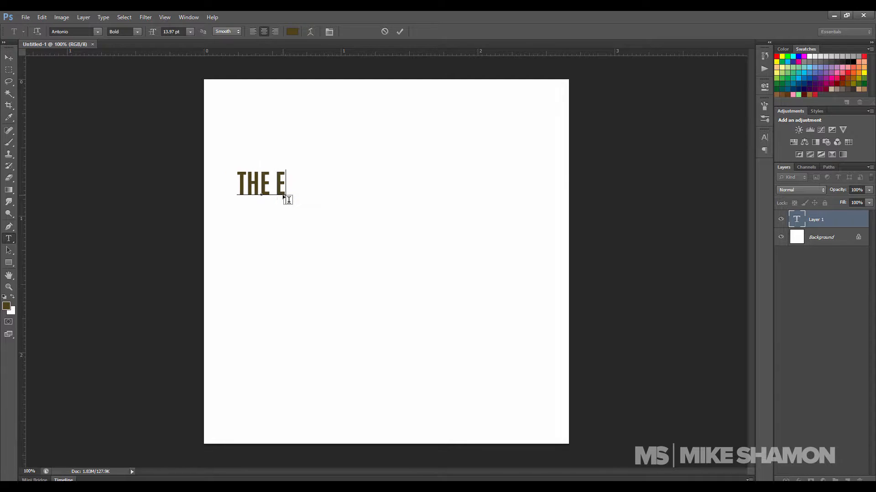
pyautogui.press('BackSpace')
pyautogui.press('BackSpace')
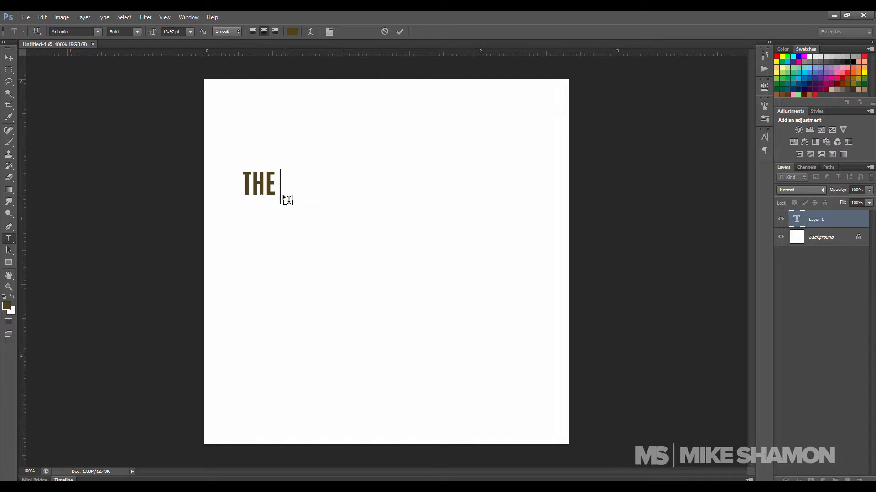
pyautogui.write('WEB DESIGN')
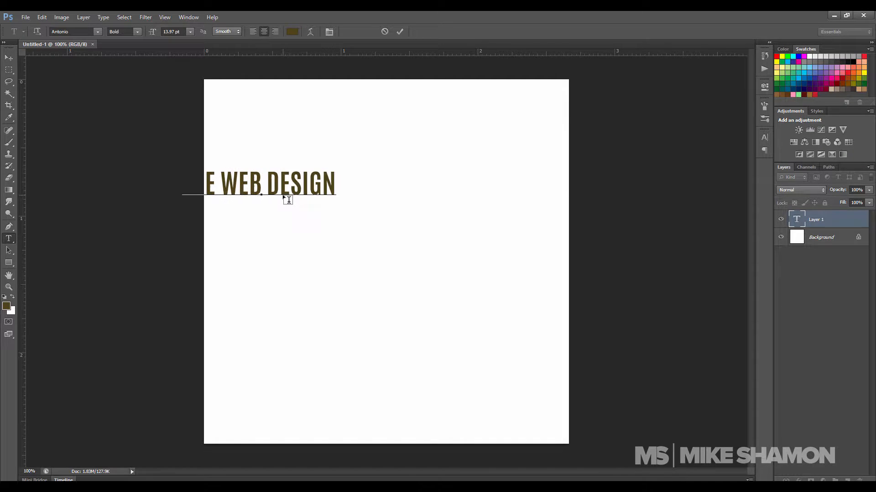
pyautogui.write(' LIFESTYLE')
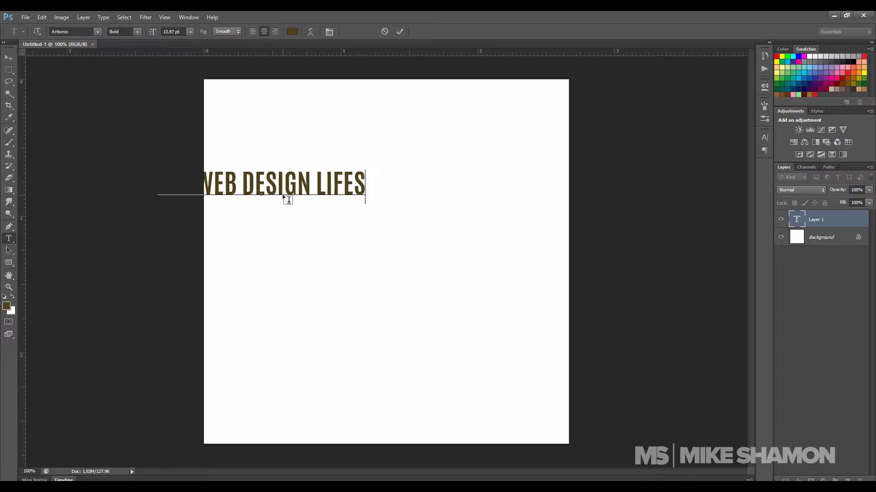
# Move the text to the upper edge of the canvas and place a duplicate of its layer directly below it.
pyautogui.click(9, 58)
pyautogui.moveTo(306, 197); pyautogui.dragTo(445, 154)
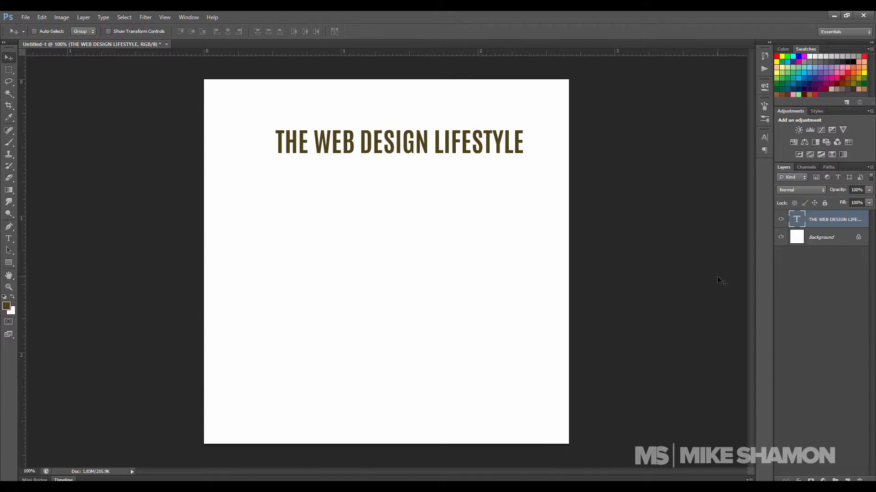
pyautogui.moveTo(454, 149); pyautogui.dragTo(425, 114)
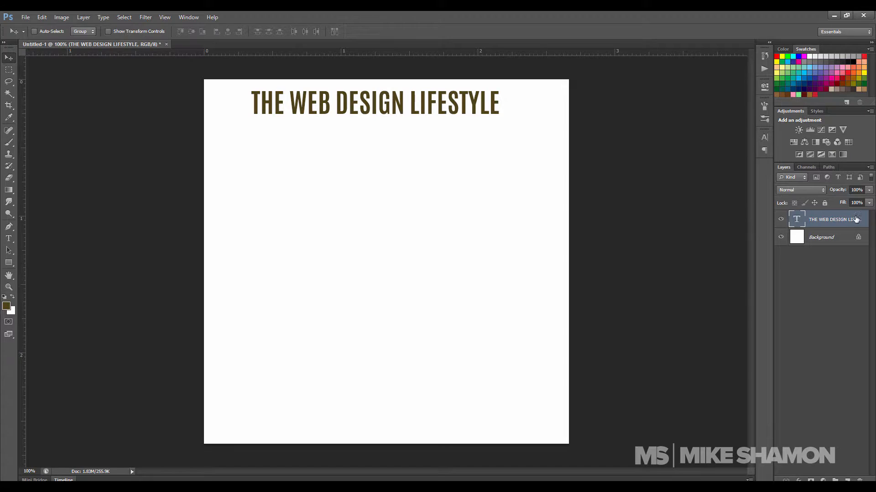
pyautogui.moveTo(857, 250); pyautogui.dragTo(847, 480)
pyautogui.moveTo(426, 103); pyautogui.dragTo(426, 167)
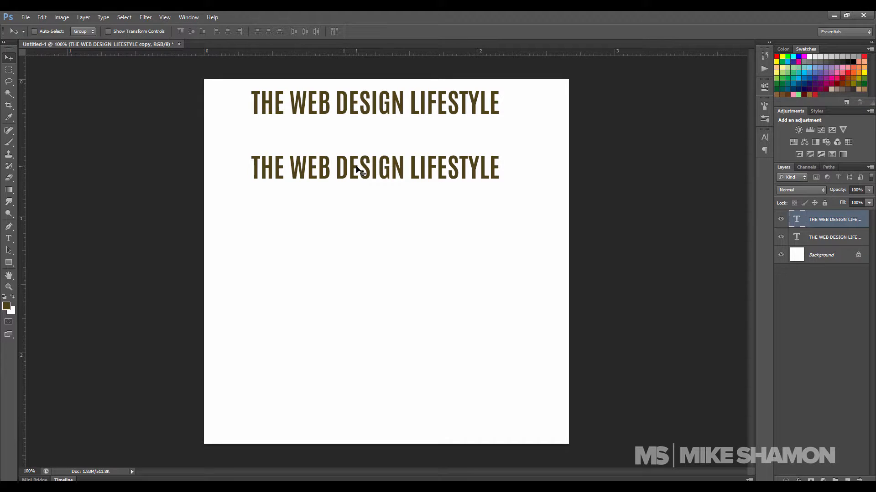
# Show the character settings for the duplicated text and look through the list of installed fonts.
pyautogui.click(189, 17)
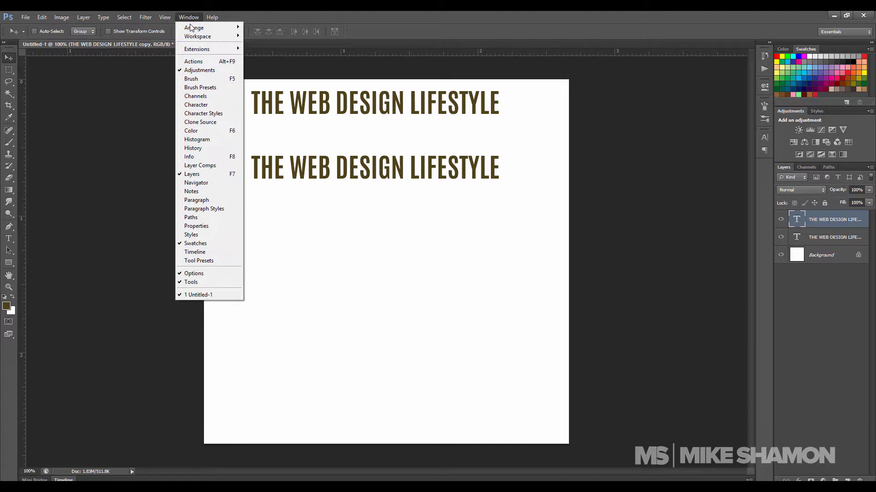
pyautogui.moveTo(190, 26)
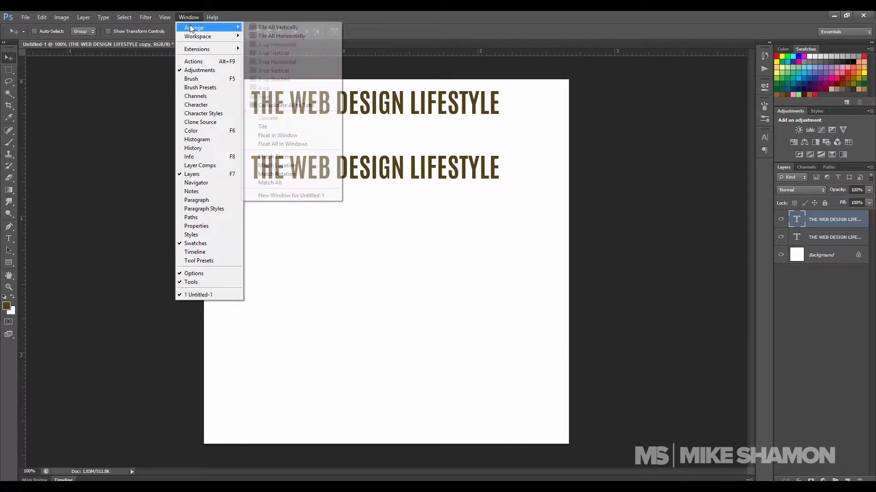
pyautogui.click(202, 106)
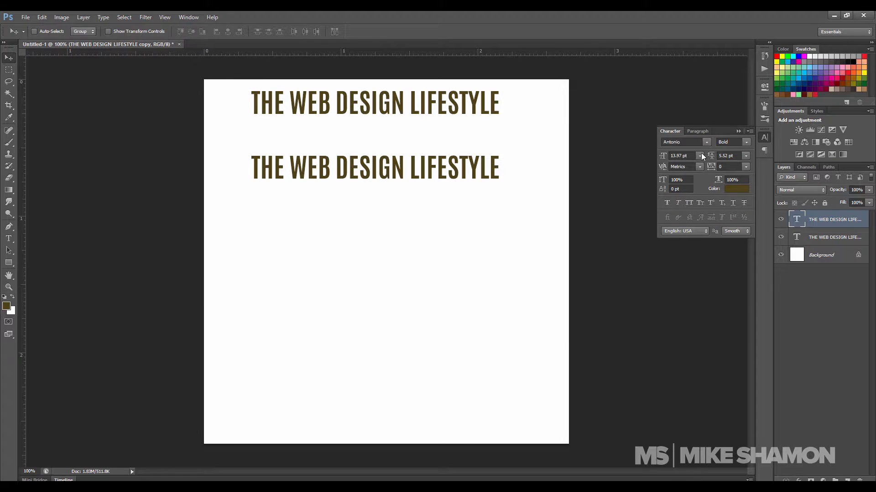
pyautogui.click(708, 144)
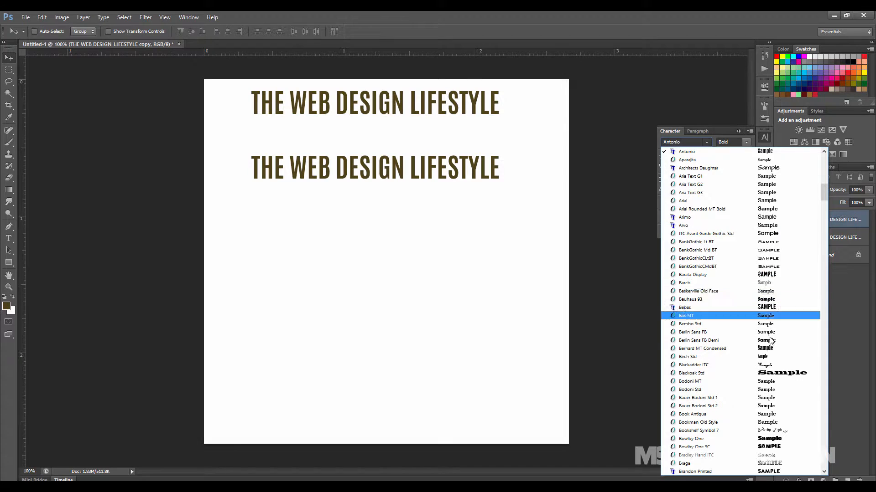
pyautogui.scroll(-4, 751, 336)
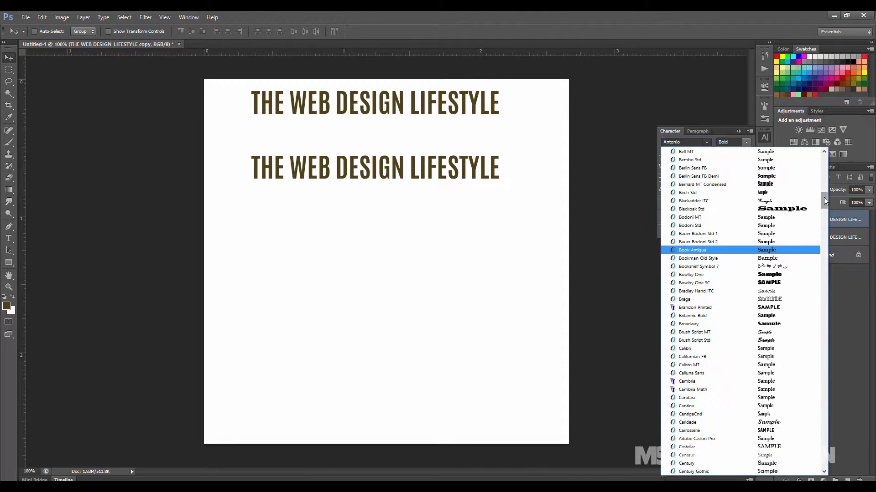
pyautogui.moveTo(824, 197); pyautogui.dragTo(820, 157)
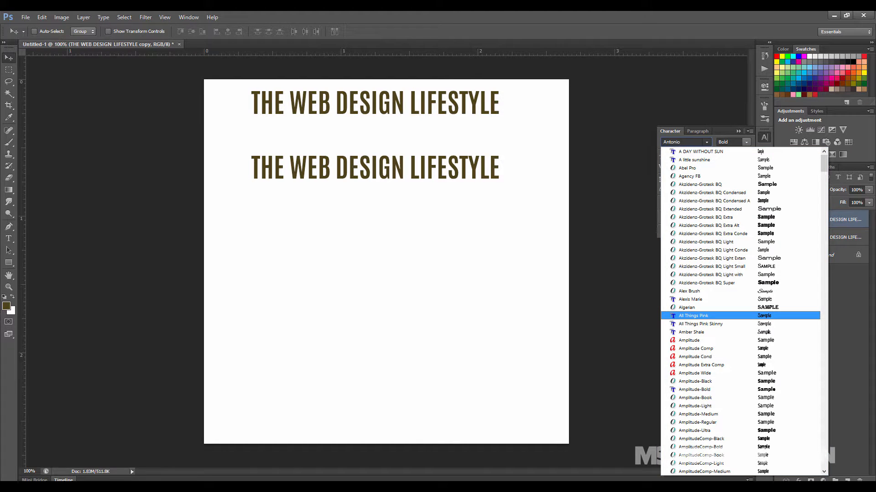
pyautogui.rightClick(60, 486)
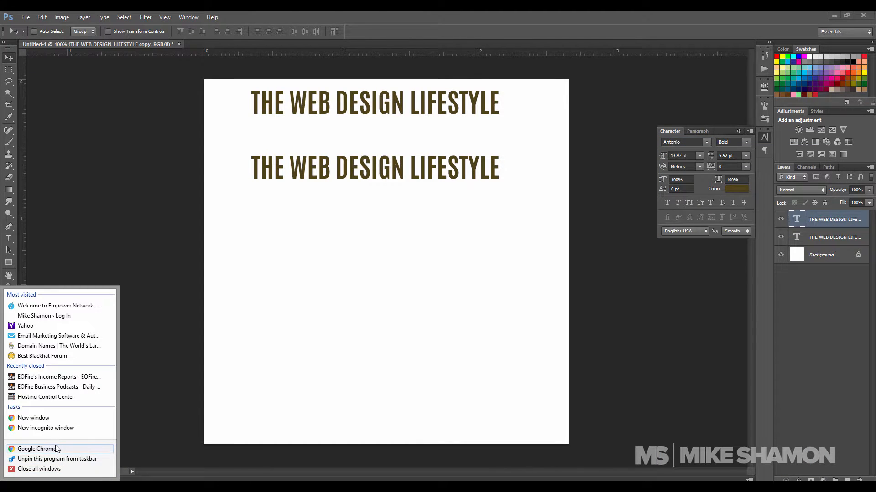
pyautogui.click(37, 449)
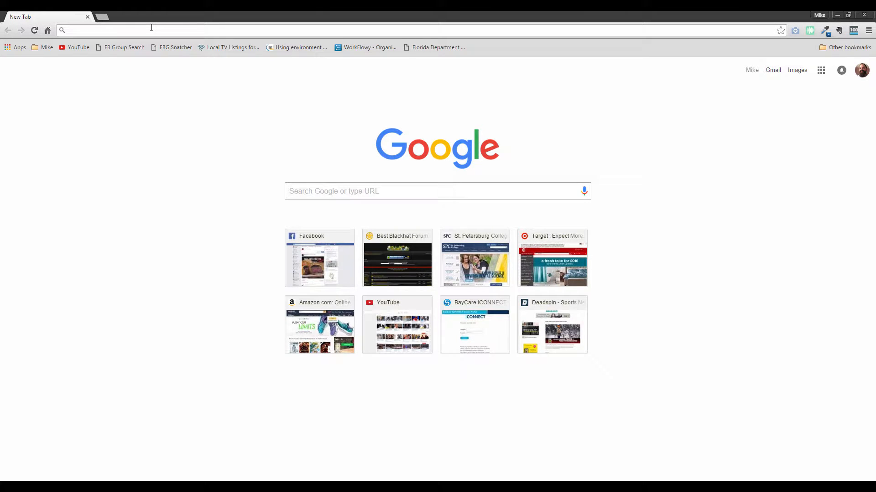
pyautogui.write('FONT')
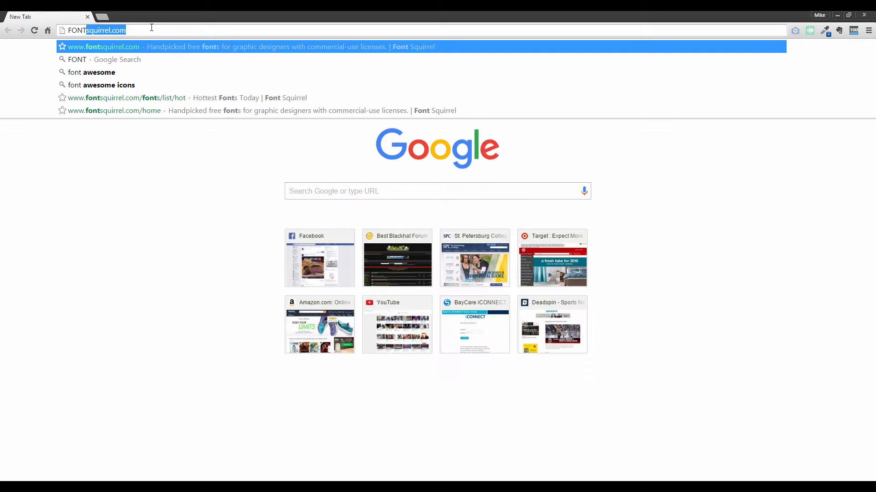
pyautogui.press('Return')
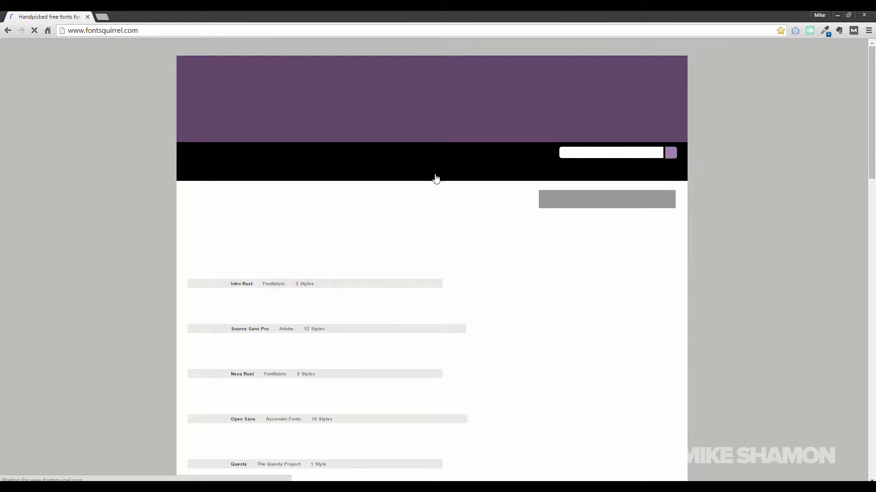
pyautogui.scroll(-3, 431, 219)
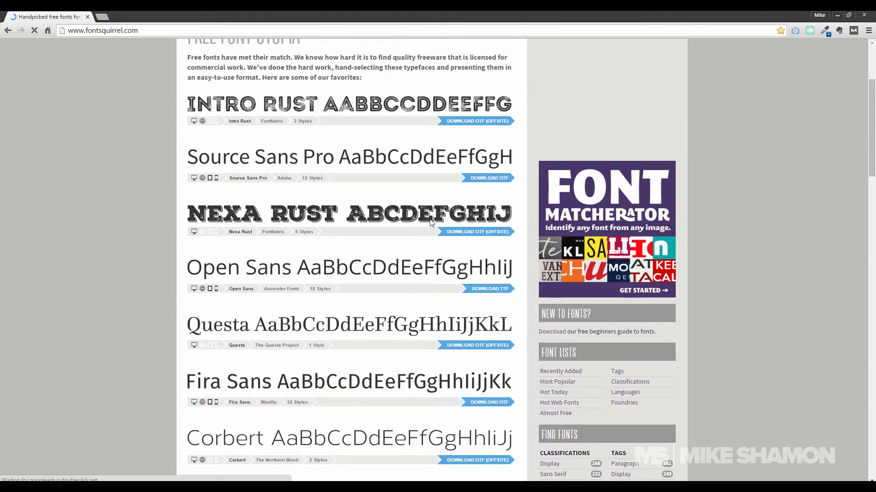
pyautogui.scroll(-8, 432, 219)
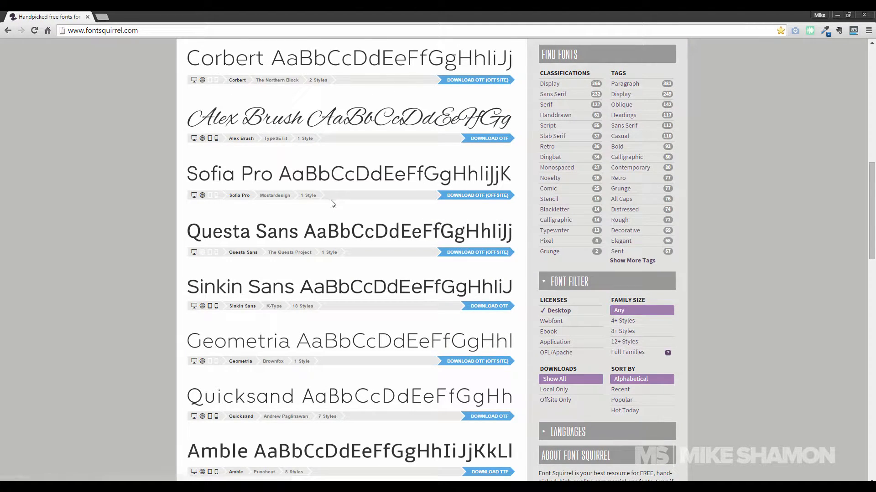
pyautogui.scroll(8, 326, 207)
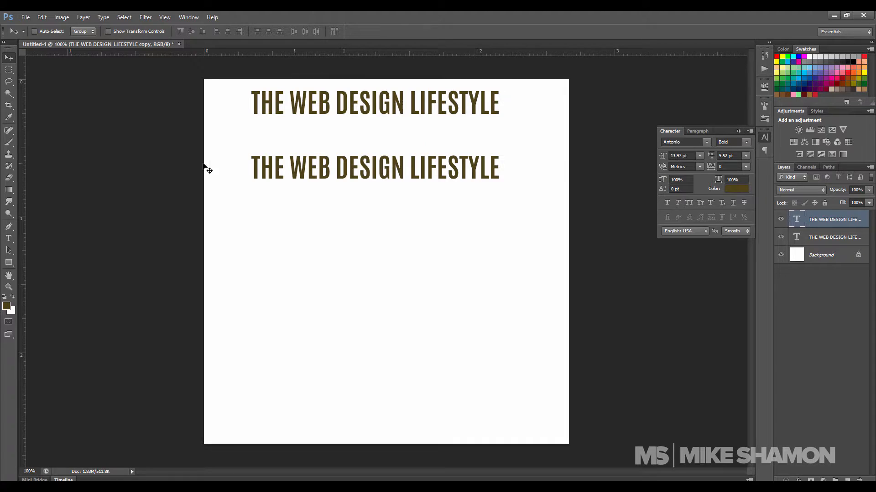
# Back in Photoshop, set the lower text's font to Proxima Nova and shift the text so it starts inside the canvas.
pyautogui.moveTo(322, 176); pyautogui.dragTo(324, 172)
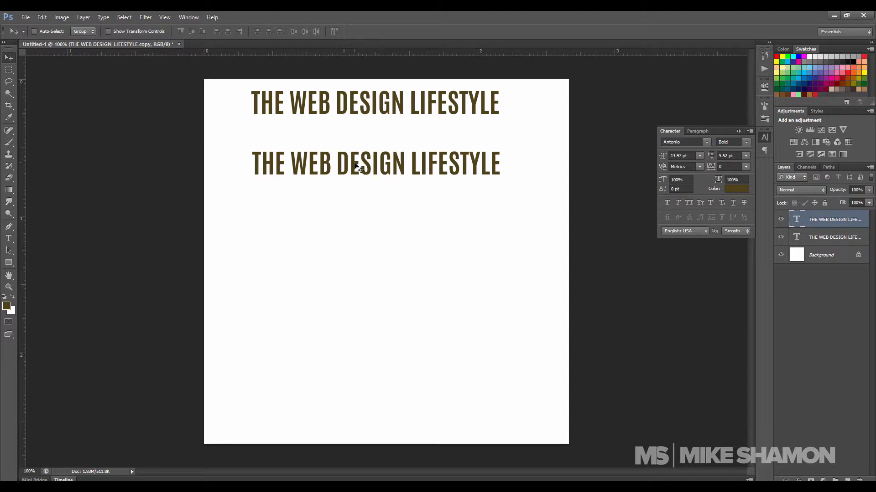
pyautogui.moveTo(356, 165); pyautogui.dragTo(357, 170)
pyautogui.click(687, 142)
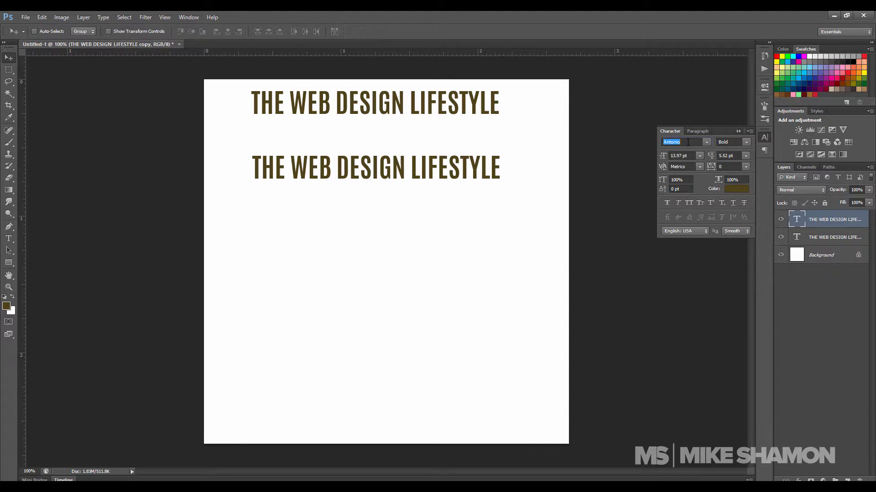
pyautogui.write('Pristina')
pyautogui.click(706, 143)
pyautogui.scroll(-15, 761, 242)
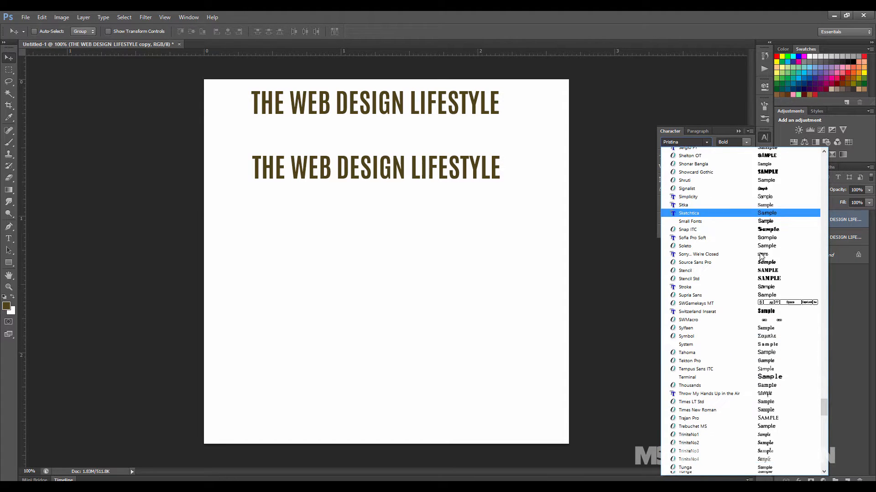
pyautogui.scroll(15, 748, 256)
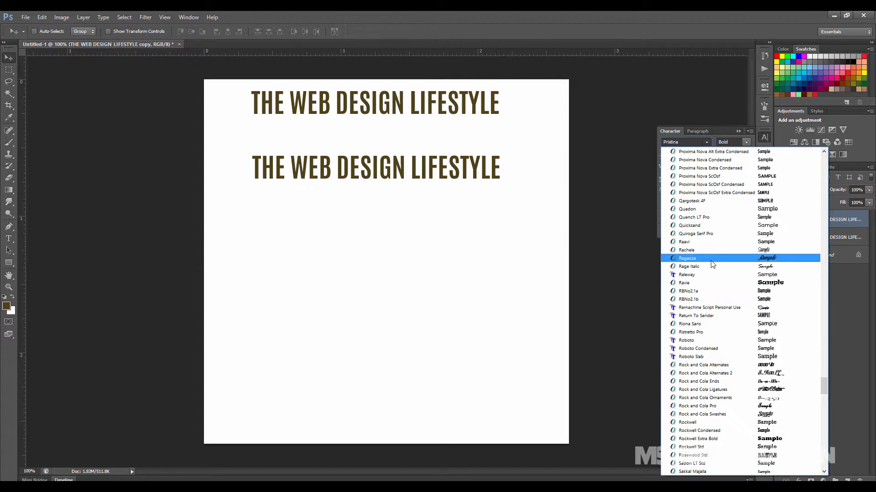
pyautogui.scroll(3, 708, 264)
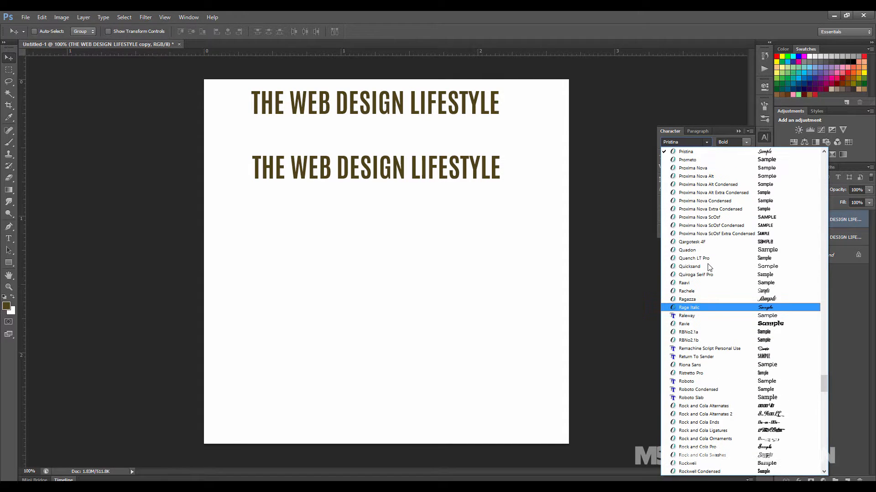
pyautogui.click(712, 170)
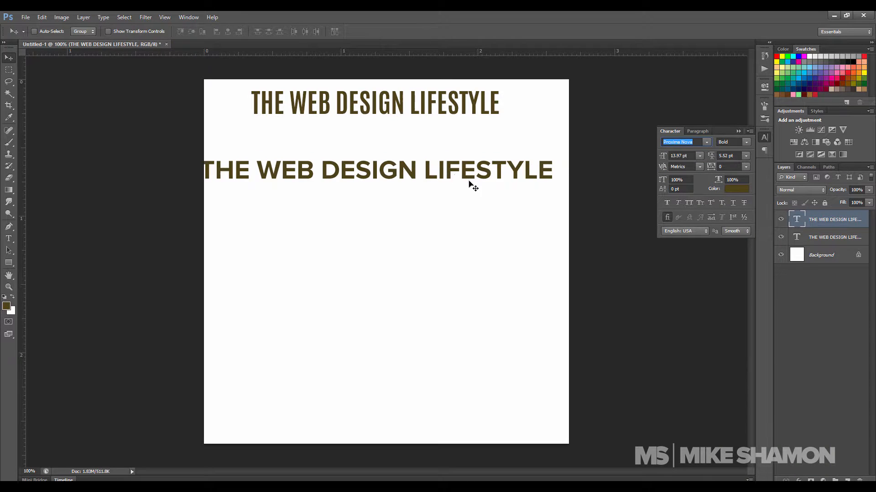
pyautogui.moveTo(469, 184); pyautogui.dragTo(486, 198)
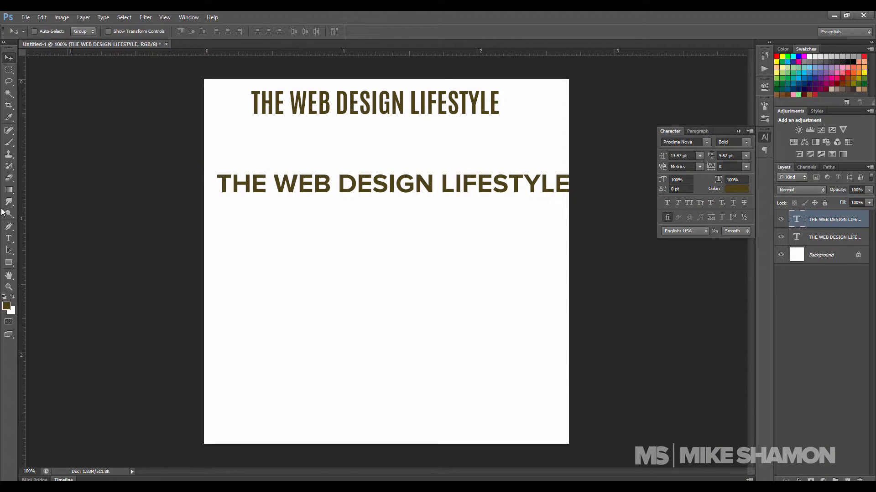
# Break the lower text after "THE" so that "WEB DESIGN LIFESTYLE" starts on a second line.
pyautogui.click(9, 238)
pyautogui.click(275, 182)
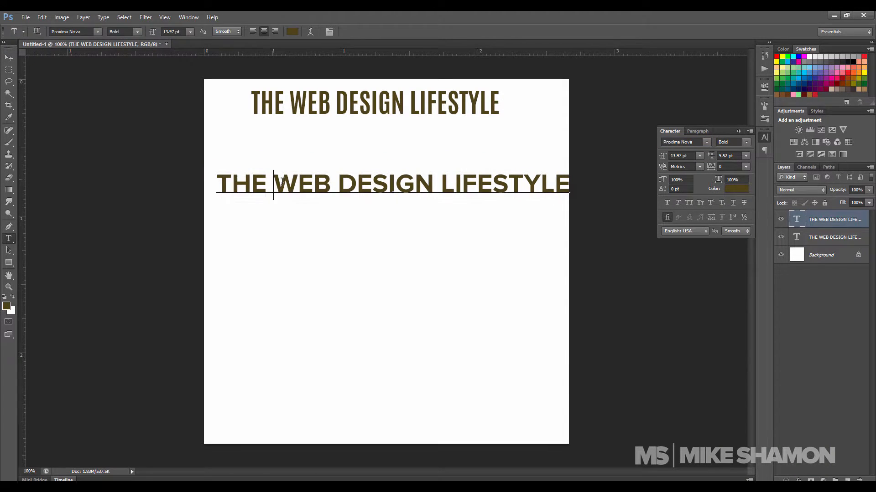
pyautogui.press('BackSpace')
pyautogui.press('Return')
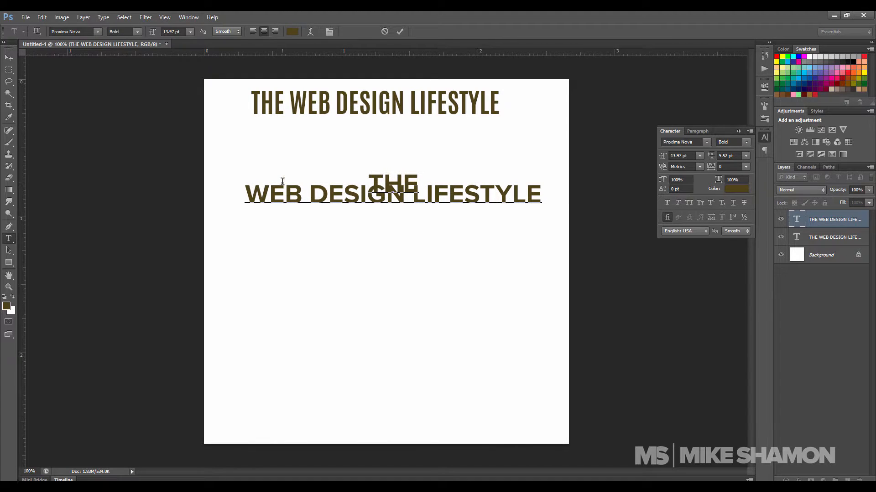
# Break the lower text before "LIFESTYLE" to make a third line, and move the text block slightly down and left.
pyautogui.click(408, 199)
pyautogui.press('BackSpace')
pyautogui.press('Return')
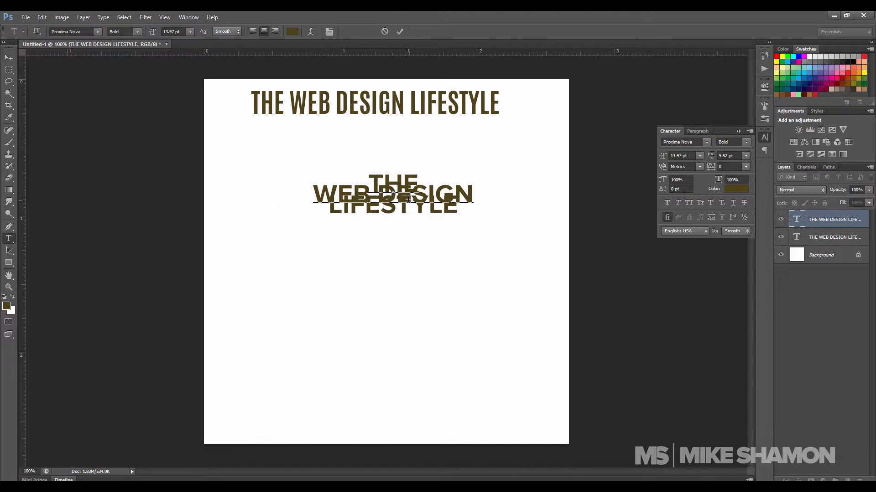
pyautogui.click(10, 58)
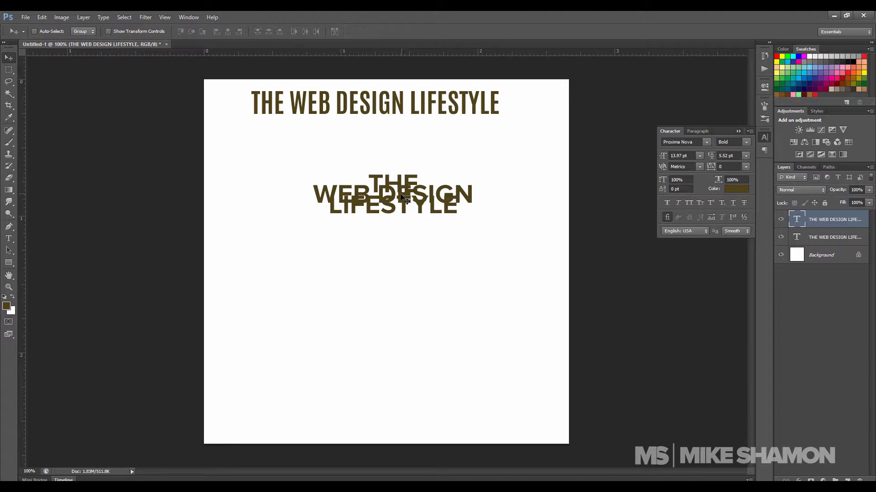
pyautogui.moveTo(402, 197); pyautogui.dragTo(375, 214)
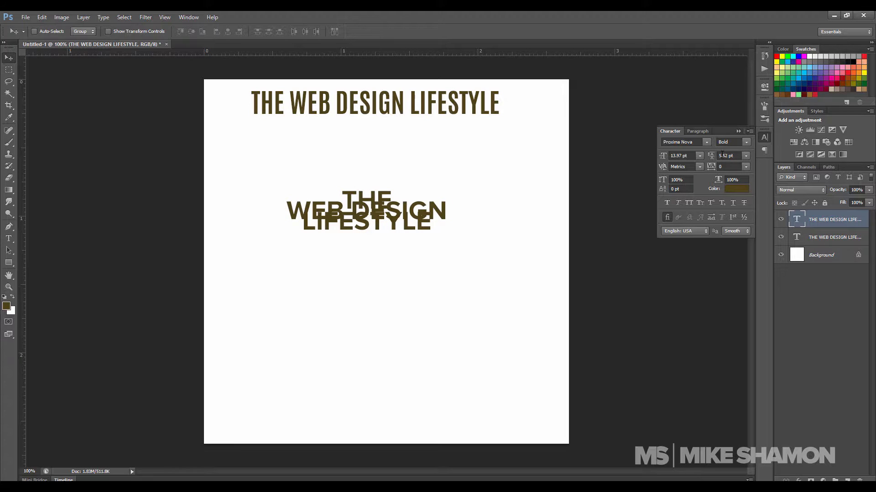
# Try 14 pt leading on the three-line text, and settle on 10 pt.
pyautogui.click(746, 157)
pyautogui.click(745, 158)
pyautogui.click(746, 158)
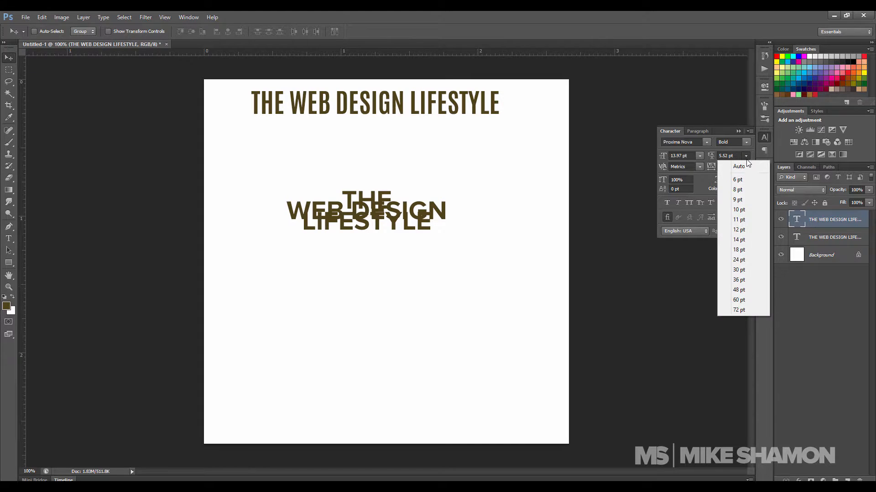
pyautogui.click(747, 240)
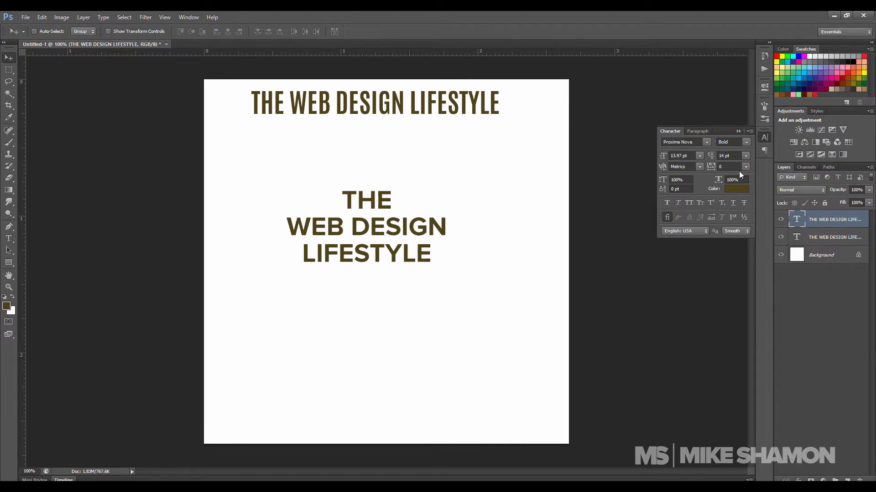
pyautogui.click(747, 158)
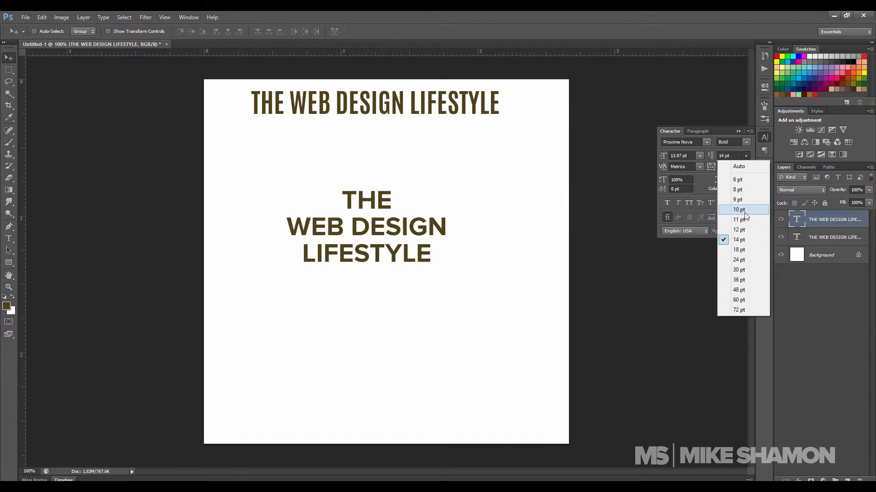
pyautogui.click(744, 213)
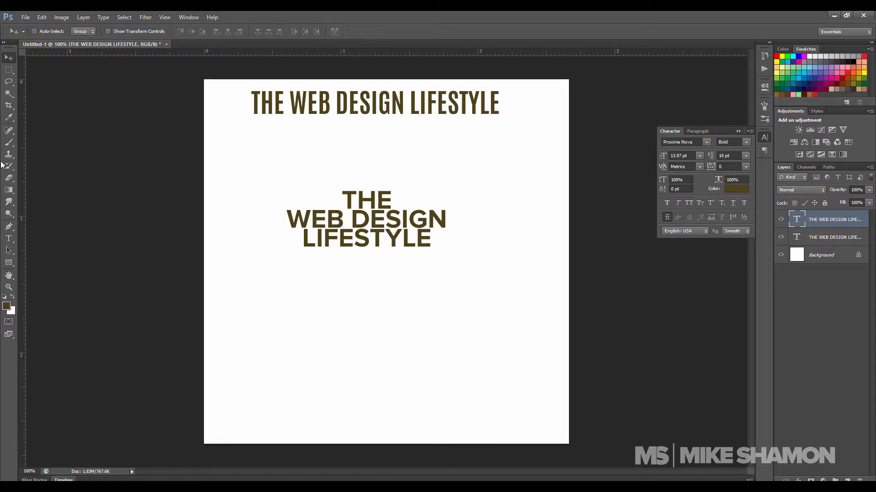
# Delete the "THE" line from the three-line text and move the remaining "WEB DESIGN LIFESTYLE" slightly down.
pyautogui.click(9, 238)
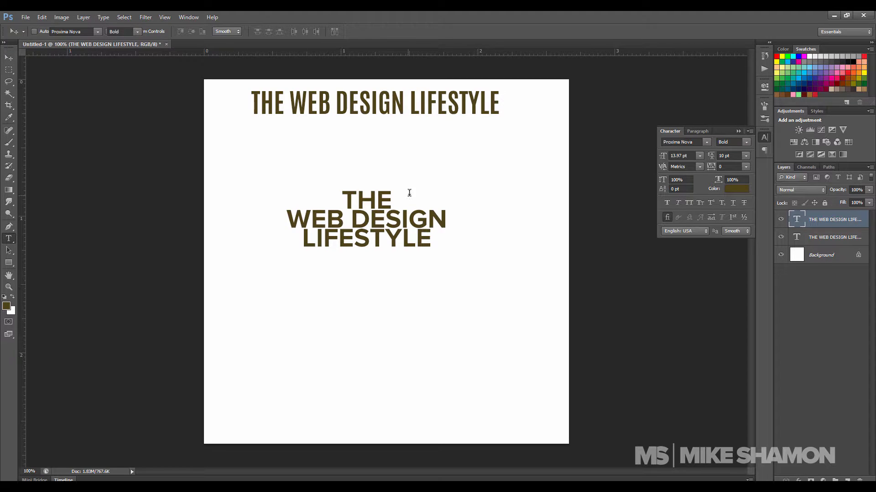
pyautogui.doubleClick(374, 197)
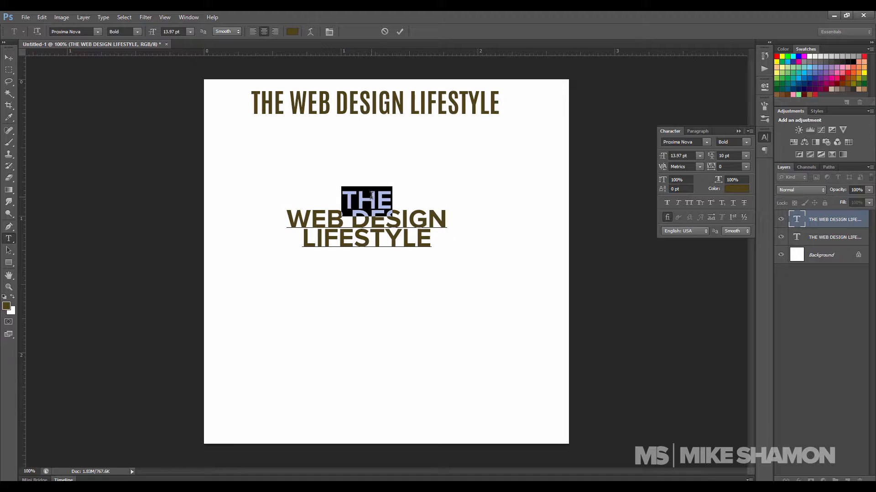
pyautogui.press('BackSpace')
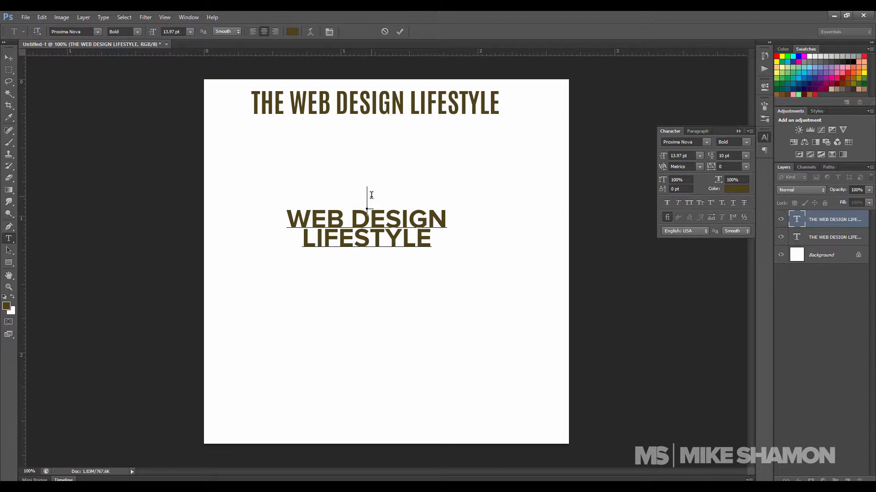
pyautogui.press('Delete')
pyautogui.click(9, 57)
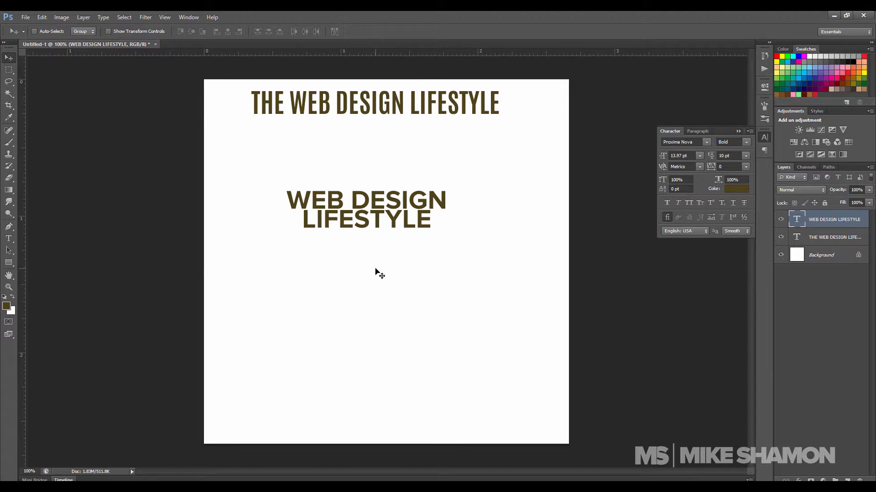
pyautogui.moveTo(365, 212); pyautogui.dragTo(369, 227)
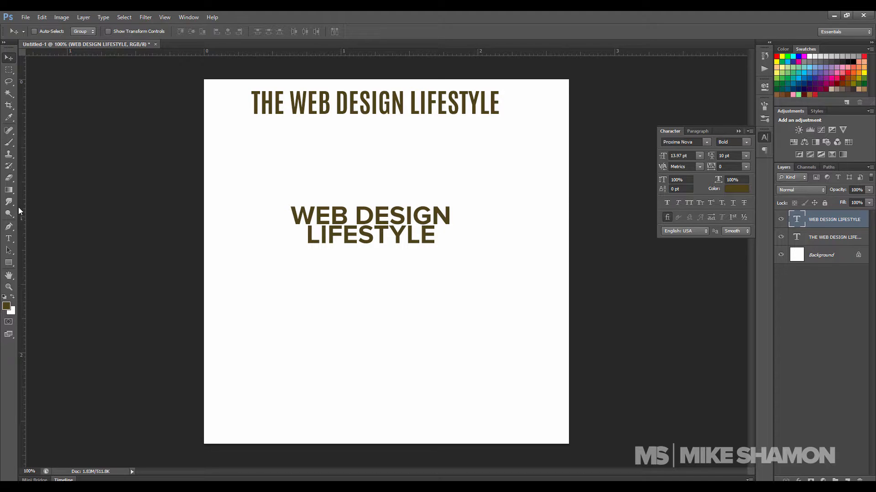
# Add a separate text layer reading "THE" and place it above the start of "WEB DESIGN".
pyautogui.click(9, 239)
pyautogui.click(312, 160)
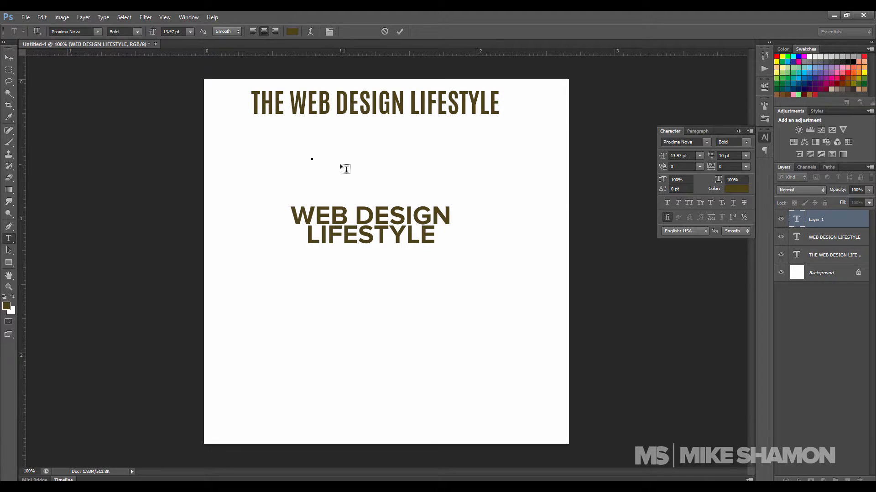
pyautogui.write('the')
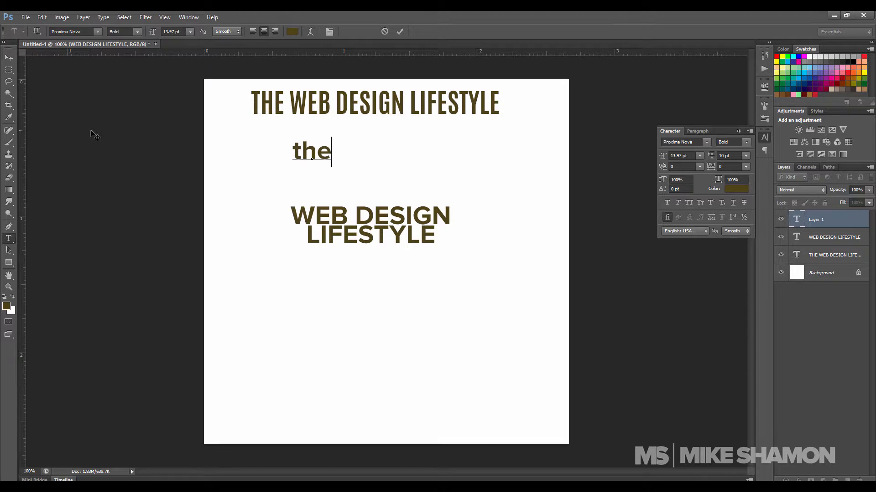
pyautogui.write('the')
pyautogui.press('BackSpace')
pyautogui.press('BackSpace')
pyautogui.press('BackSpace')
pyautogui.write('the')
pyautogui.press('BackSpace')
pyautogui.press('BackSpace')
pyautogui.press('BackSpace')
pyautogui.write('THE')
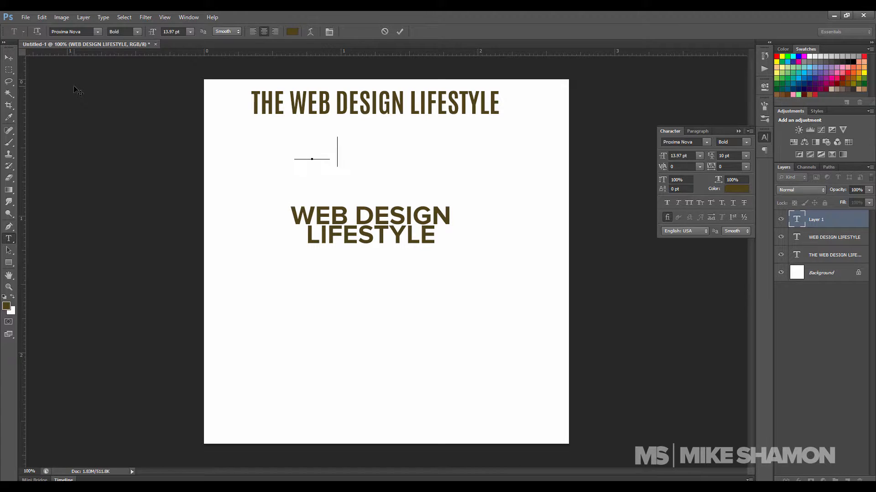
pyautogui.click(9, 58)
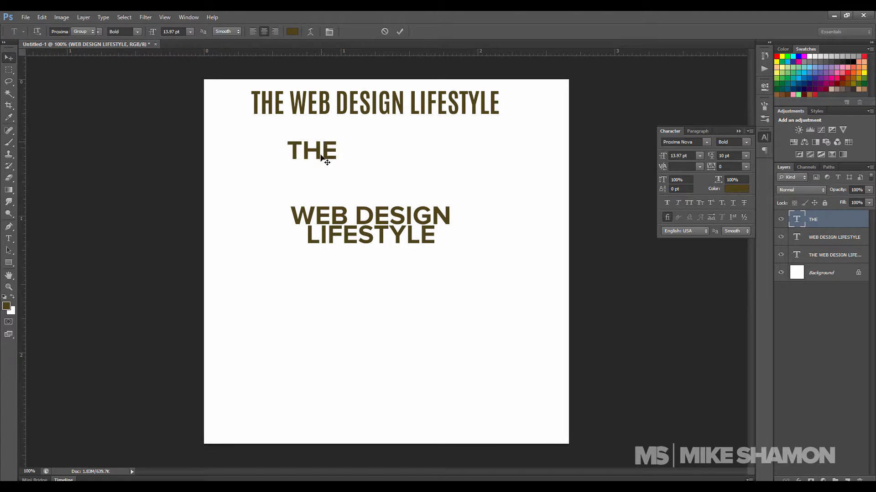
pyautogui.moveTo(323, 160); pyautogui.dragTo(319, 184)
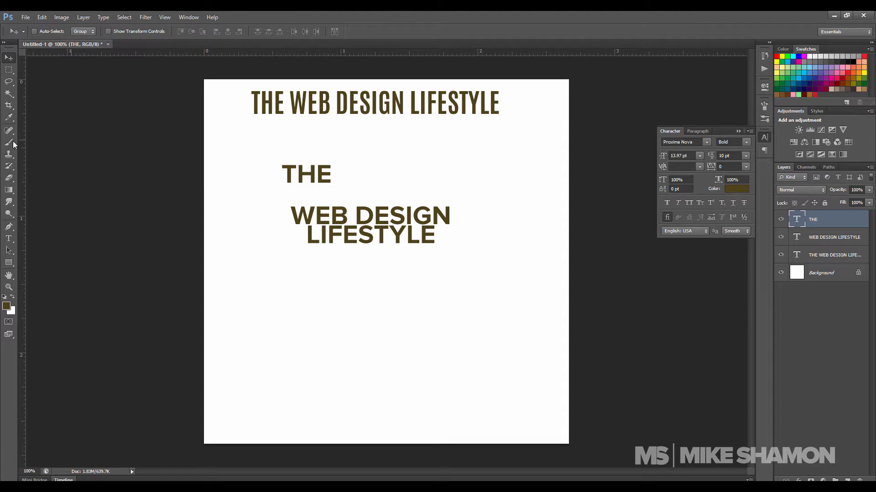
# Delete "LIFESTYLE" from the two-line text and move "WEB DESIGN" directly under "THE" with their left edges aligned.
pyautogui.click(9, 238)
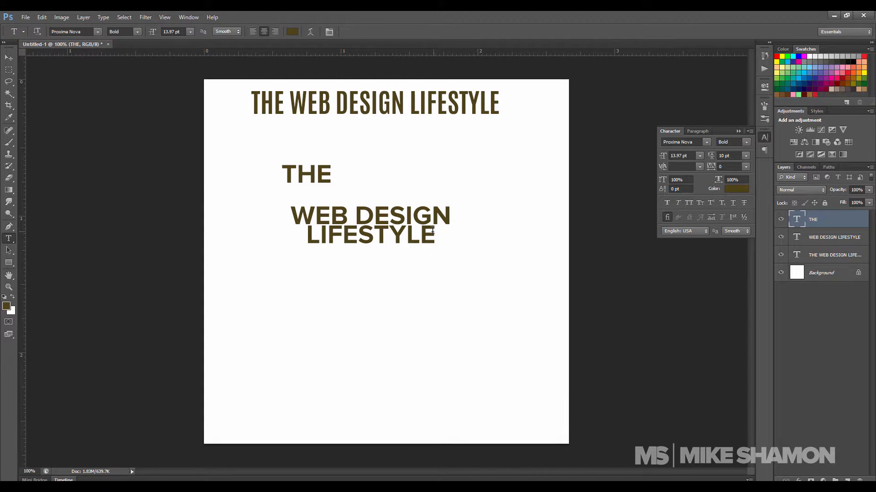
pyautogui.click(432, 230)
pyautogui.doubleClick(423, 233)
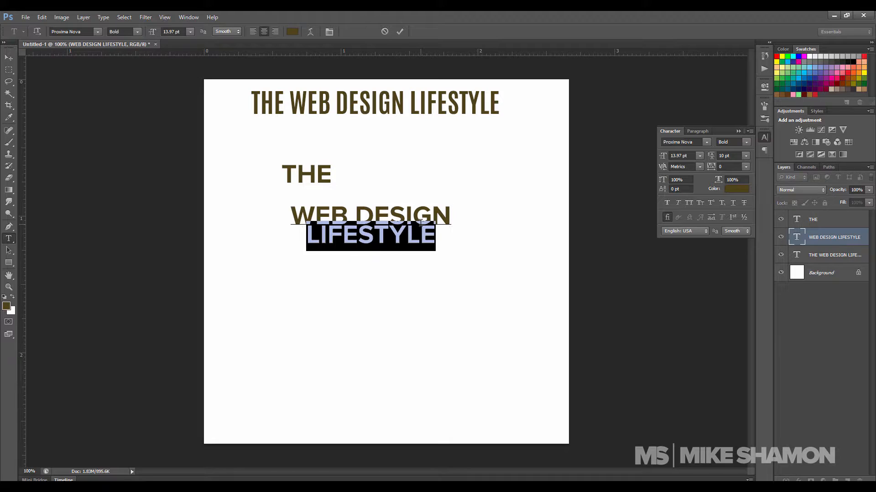
pyautogui.press('BackSpace')
pyautogui.press('BackSpace')
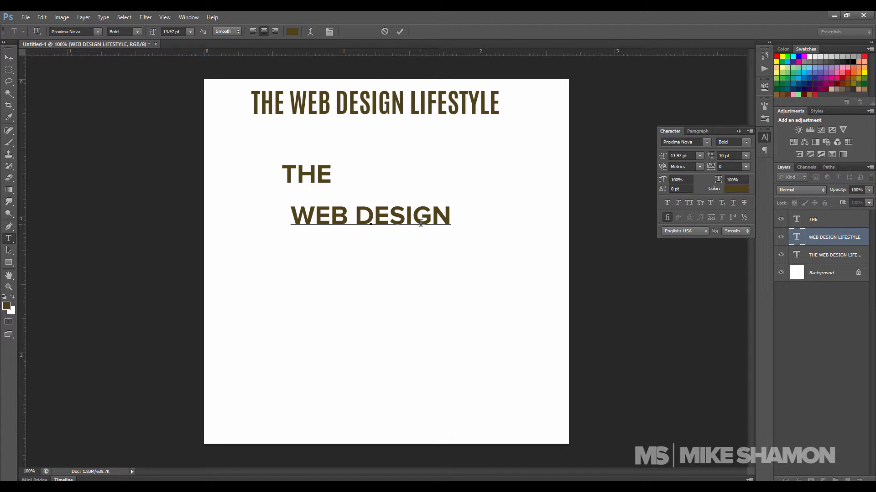
pyautogui.click(9, 58)
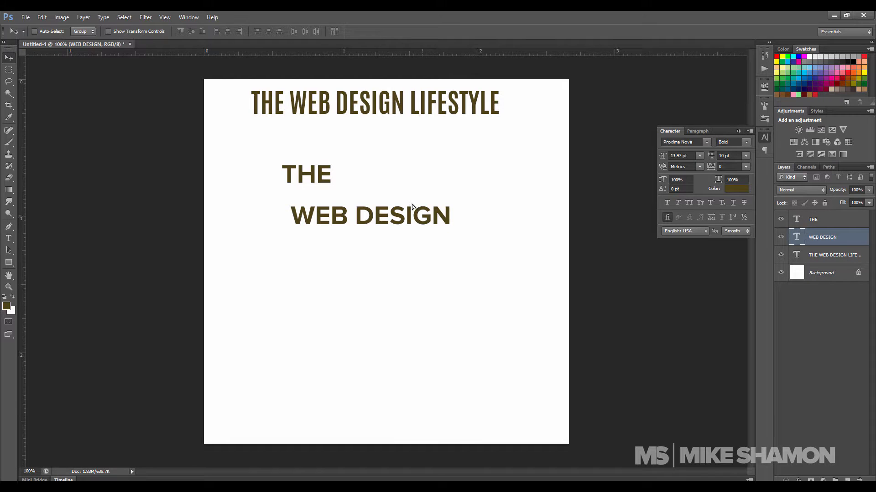
pyautogui.moveTo(425, 219); pyautogui.dragTo(416, 203)
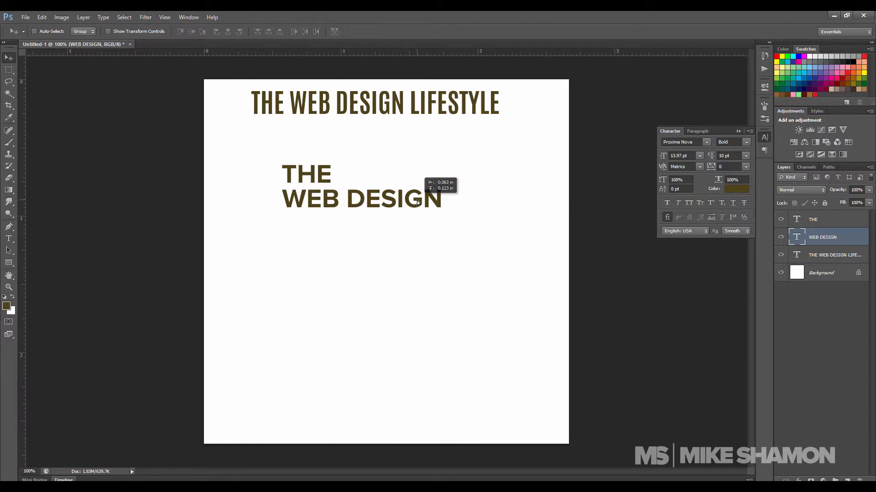
# Add a separate text layer reading "LIFESTYLE" and place it closely beneath "WEB DESIGN".
pyautogui.click(9, 239)
pyautogui.click(349, 263)
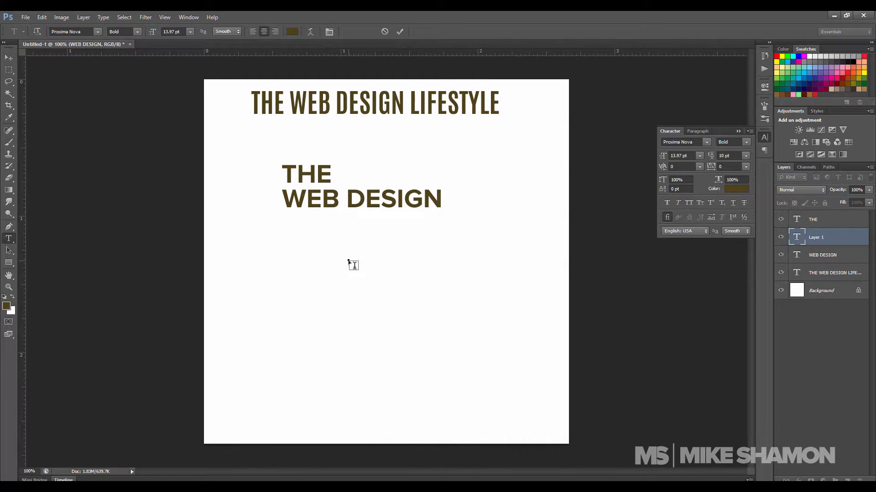
pyautogui.write('LIOFE')
pyautogui.press('BackSpace')
pyautogui.press('BackSpace')
pyautogui.press('BackSpace')
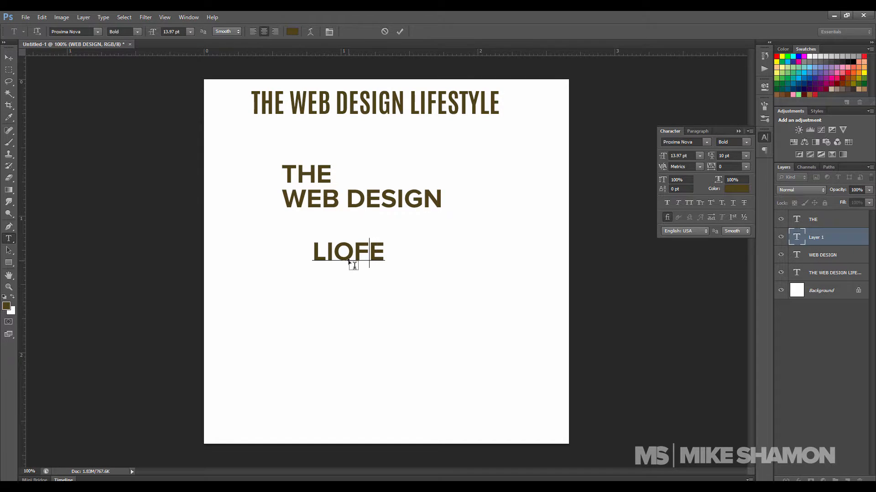
pyautogui.write('FESTYLE')
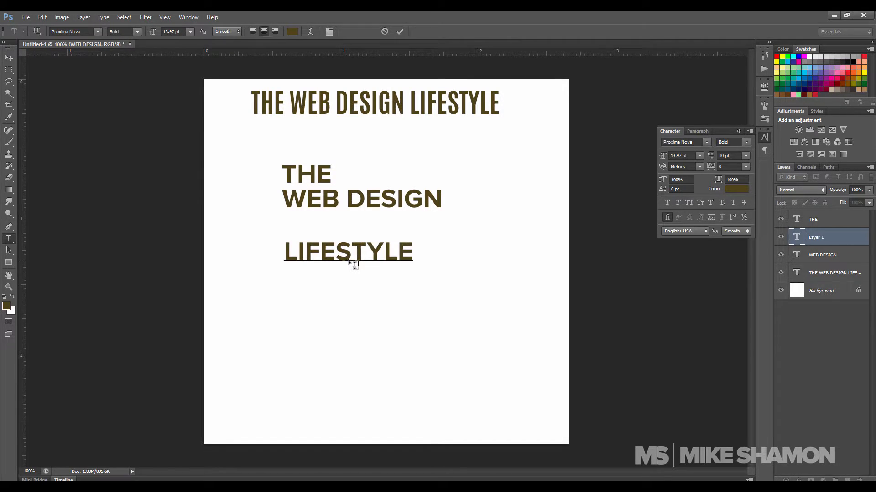
pyautogui.click(9, 57)
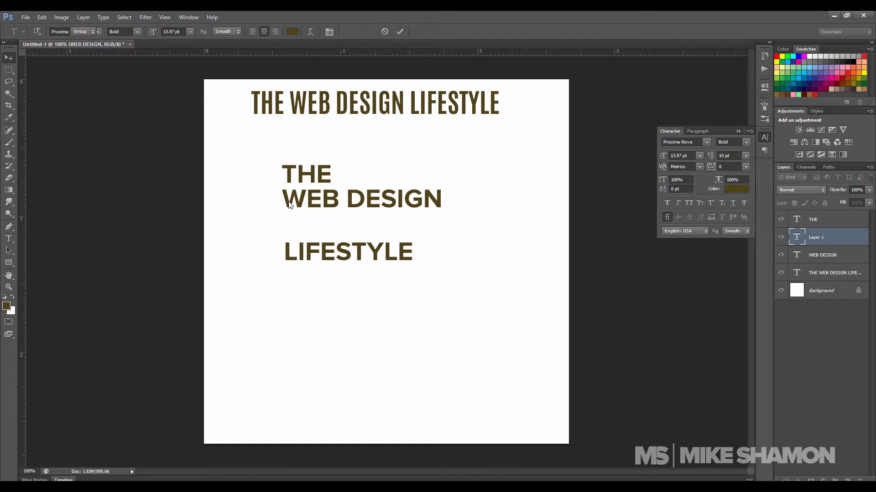
pyautogui.moveTo(389, 254); pyautogui.dragTo(393, 224)
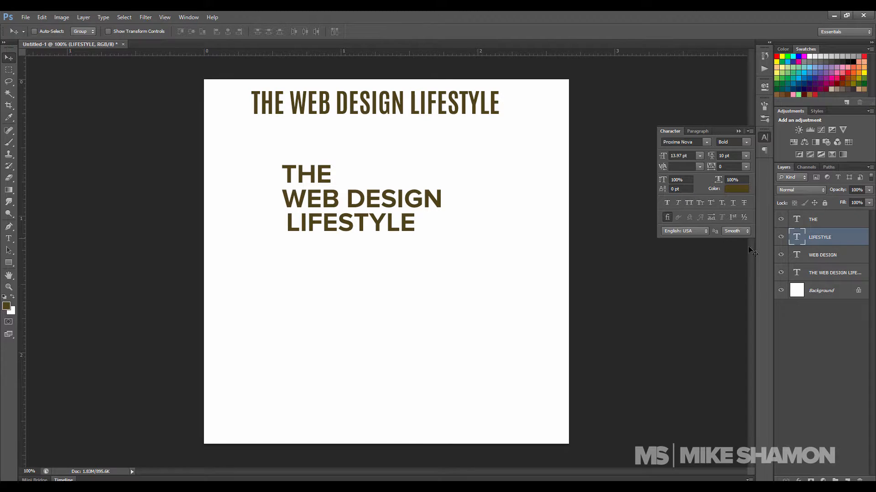
# Set the THE, WEB DESIGN and LIFESTYLE layers to the Black weight of Proxima Nova and move them together slightly down and right.
pyautogui.click(857, 256)
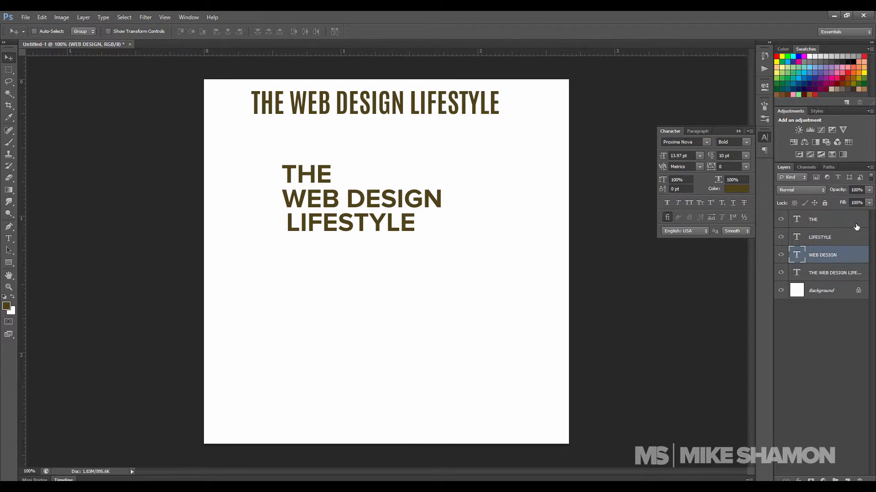
pyautogui.keyDown('shift'); pyautogui.click(847, 223); pyautogui.keyUp('shift')
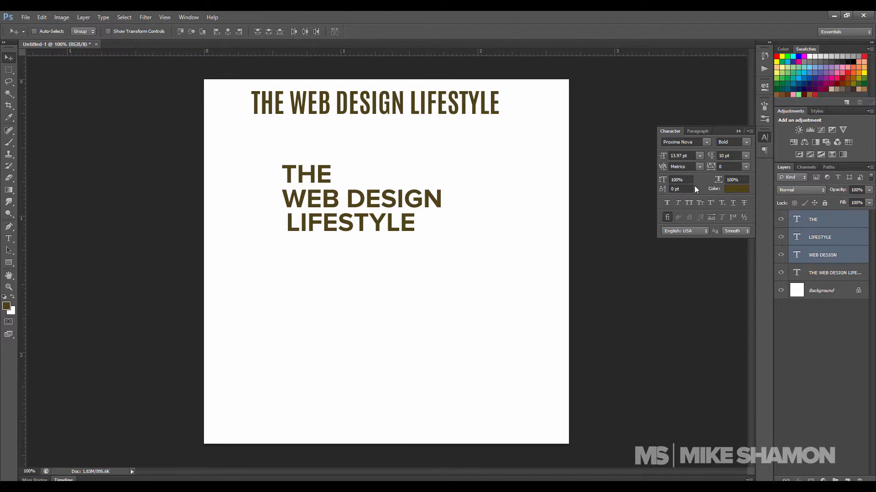
pyautogui.click(706, 141)
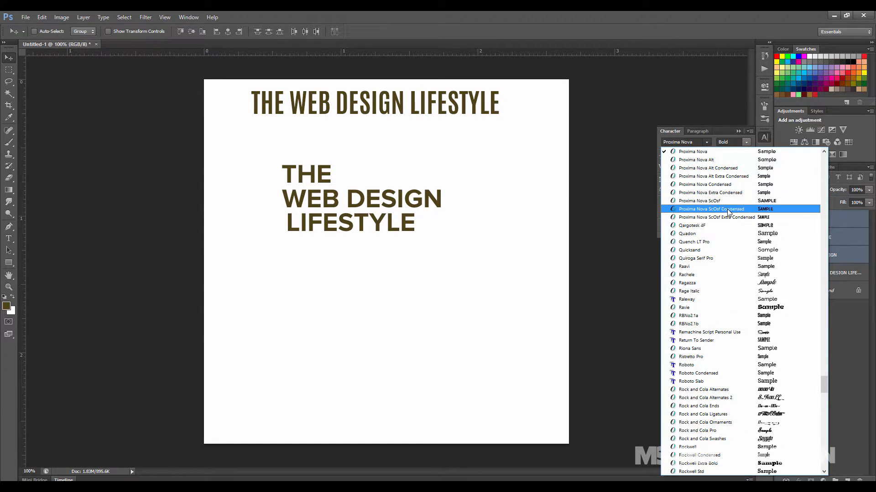
pyautogui.scroll(1, 724, 205)
pyautogui.scroll(1, 723, 205)
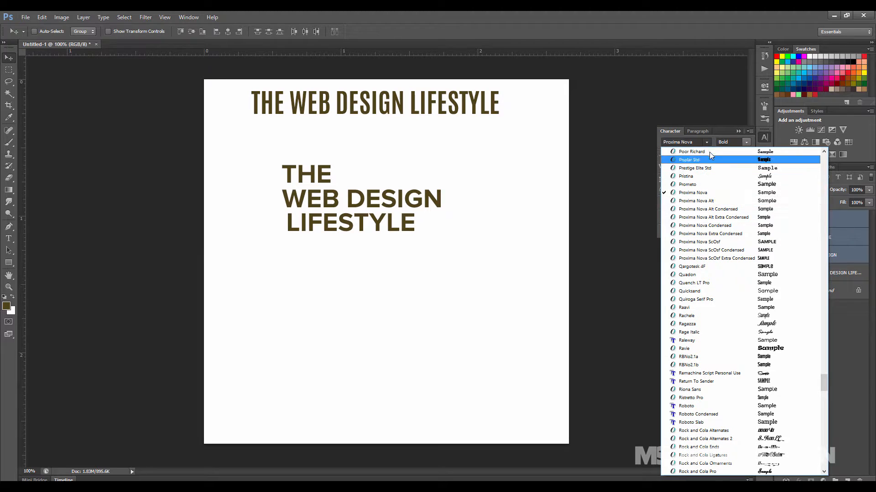
pyautogui.click(674, 129)
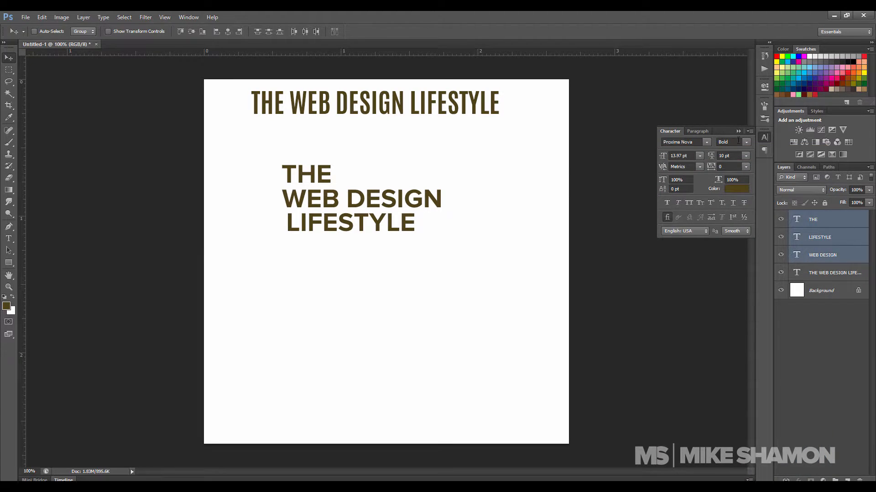
pyautogui.click(746, 142)
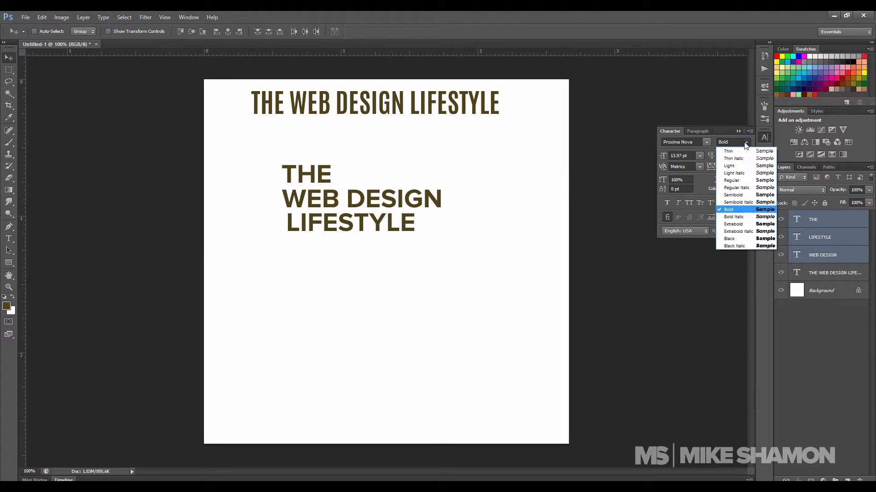
pyautogui.click(749, 225)
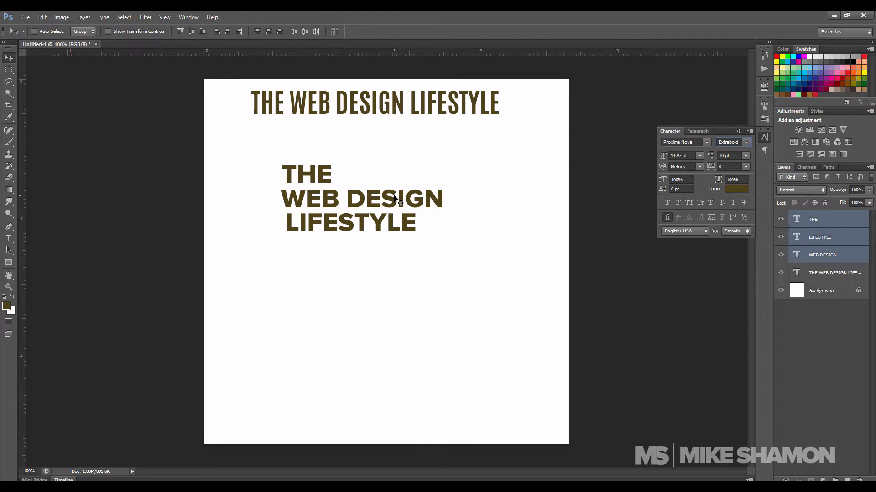
pyautogui.click(743, 144)
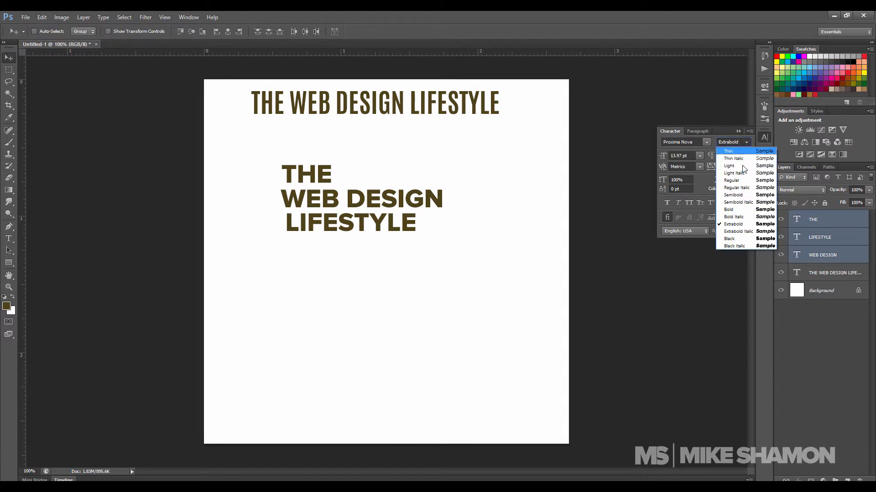
pyautogui.click(740, 236)
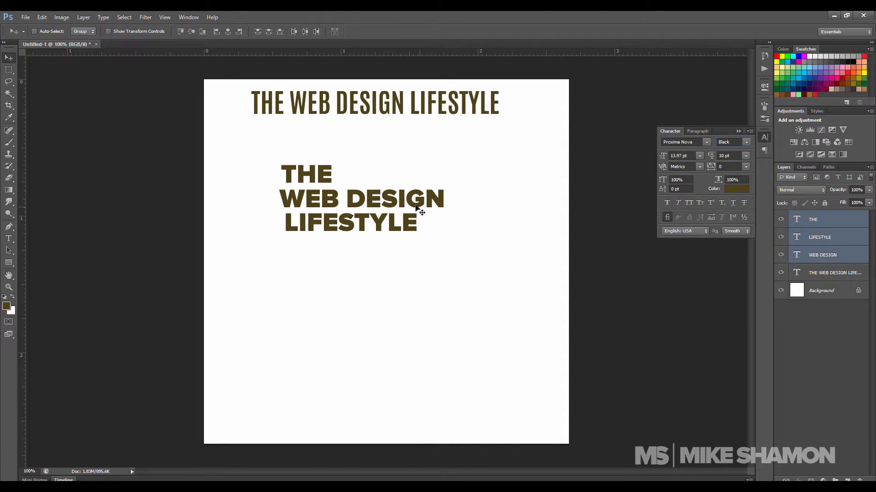
pyautogui.moveTo(419, 203)
pyautogui.mouseDown()
pyautogui.moveTo(427, 198)
pyautogui.moveTo(427, 218)
pyautogui.mouseUp()
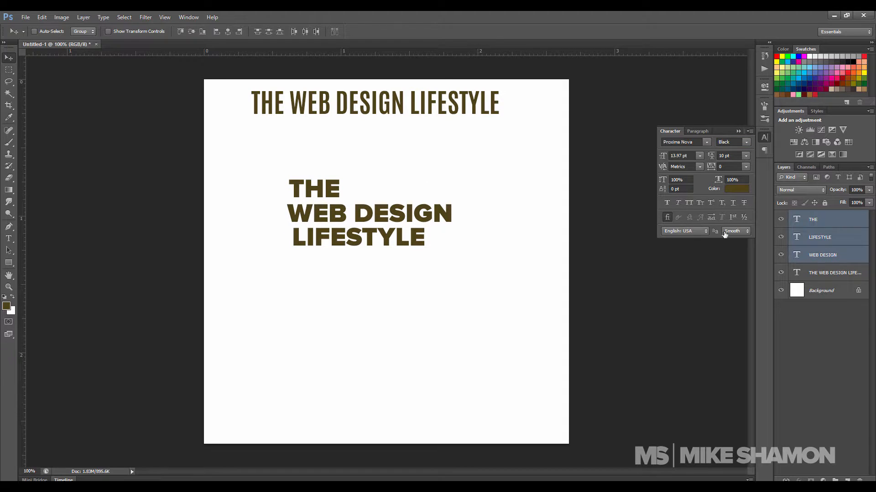
# Place a vertical guide just outside the left edge of the stacked words.
pyautogui.click(819, 221)
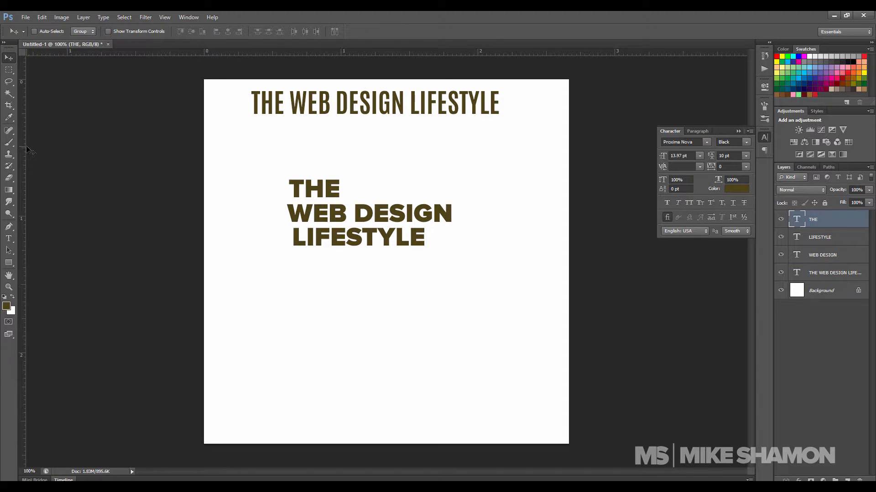
pyautogui.hotkey('ctrl', 'r')
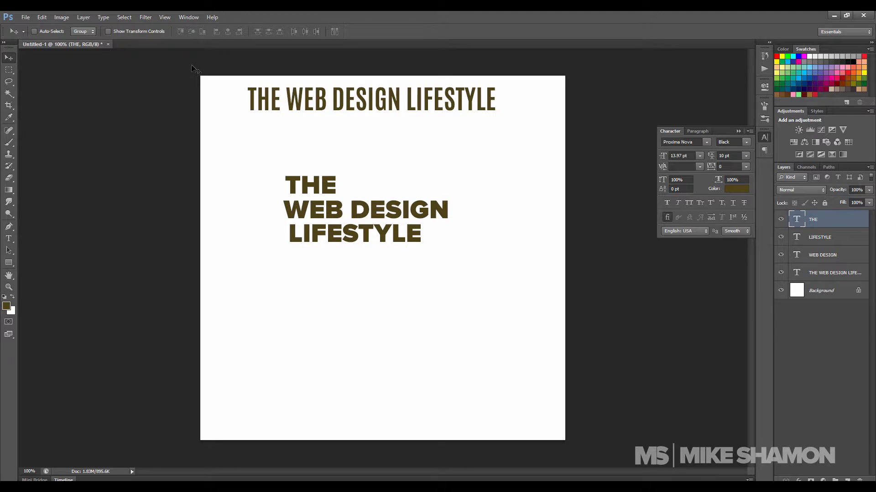
pyautogui.hotkey('ctrl', 'r')
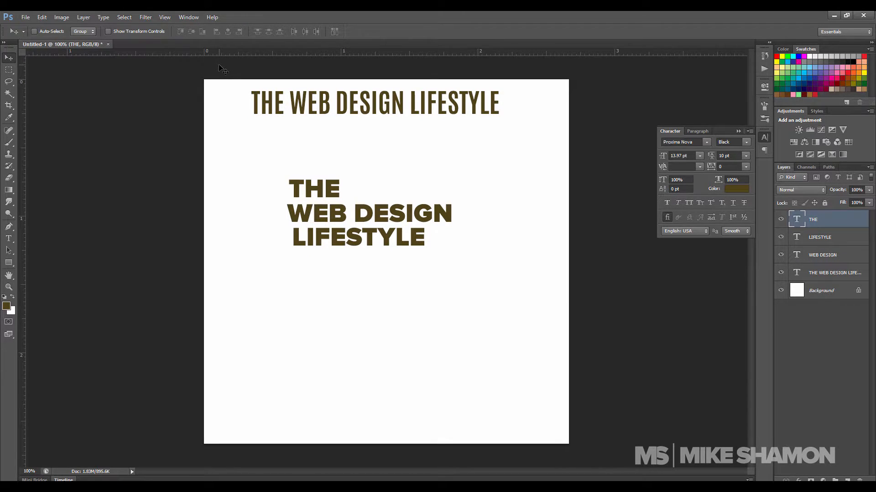
pyautogui.hotkey('ctrl', '=')
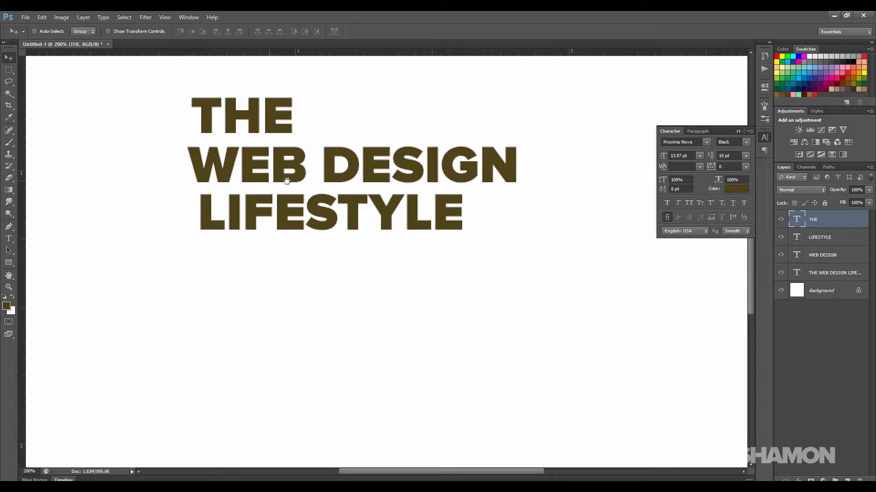
pyautogui.moveTo(286, 182); pyautogui.dragTo(334, 280)
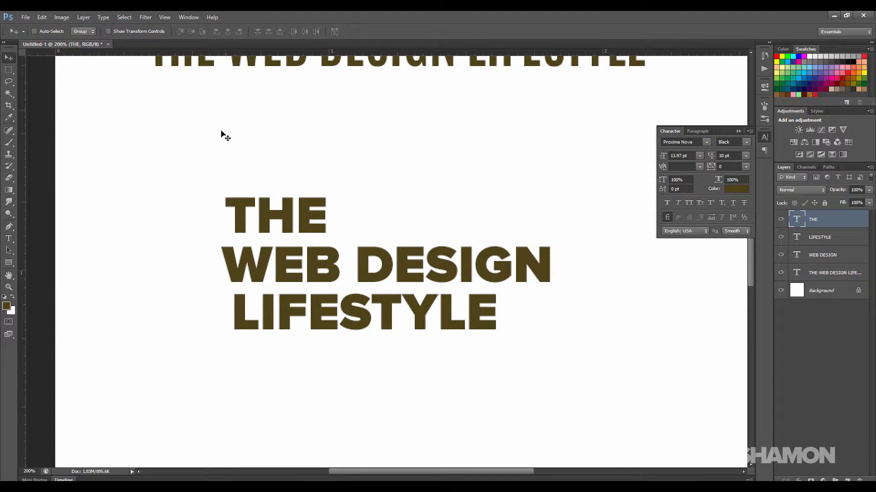
pyautogui.moveTo(26, 119); pyautogui.dragTo(219, 182)
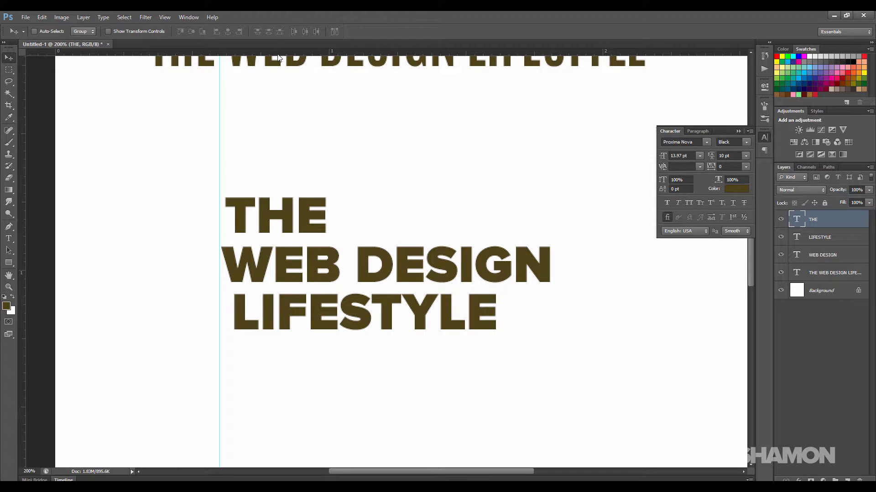
# Align the left edges of THE and WEB DESIGN with the vertical guide, bringing THE down closer to WEB DESIGN.
pyautogui.moveTo(285, 222); pyautogui.dragTo(279, 228)
pyautogui.click(832, 259)
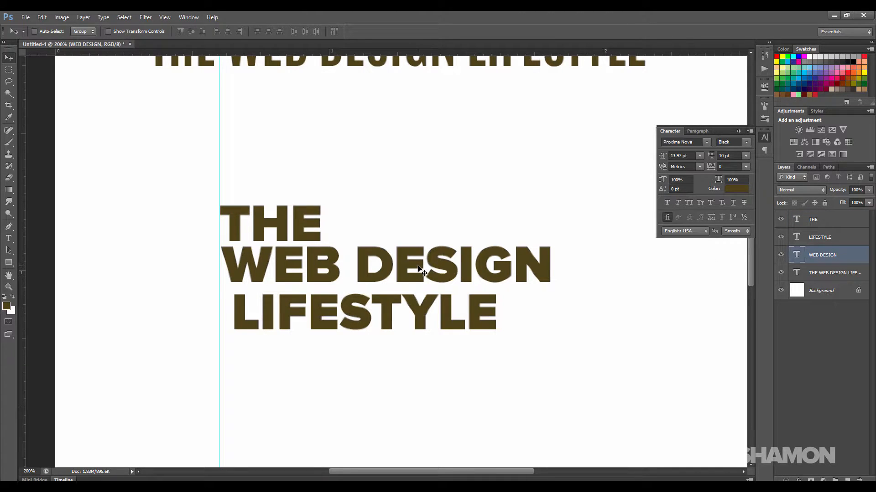
pyautogui.moveTo(419, 269); pyautogui.dragTo(417, 268)
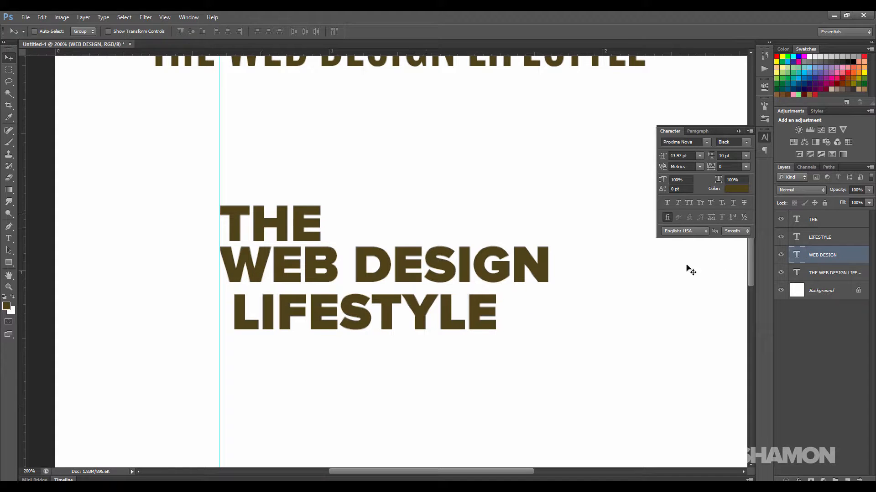
# Scale the word THE up to about 115% from the guide and nudge it up 6 px to sit just above WEB DESIGN.
pyautogui.click(814, 225)
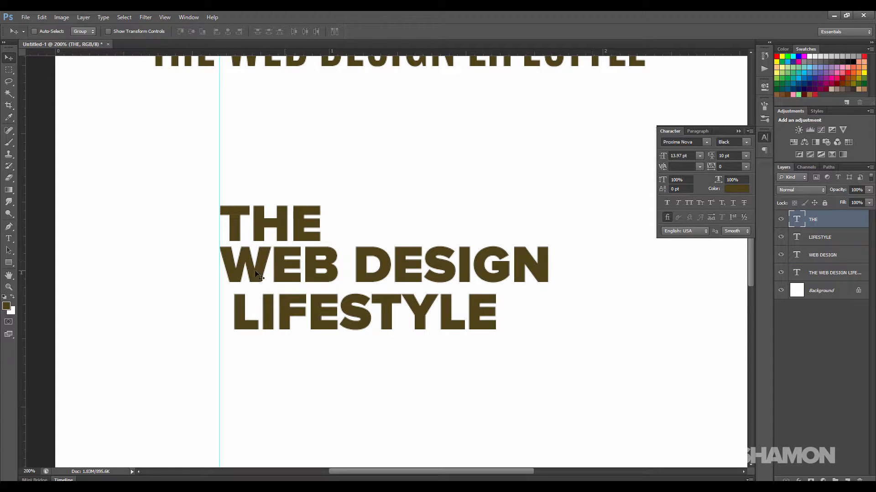
pyautogui.hotkey('ctrl', 't')
pyautogui.moveTo(321, 258); pyautogui.dragTo(337, 265)
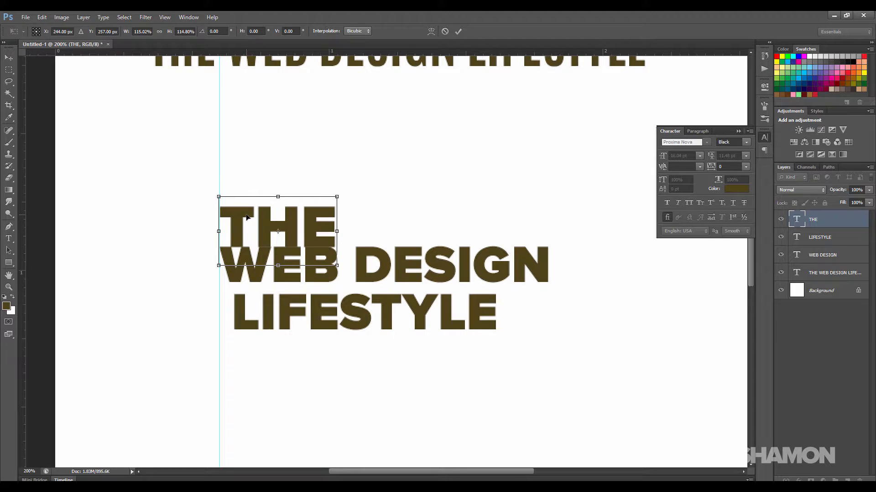
pyautogui.press('Up')
pyautogui.press('Up')
pyautogui.press('Up')
pyautogui.press('Up')
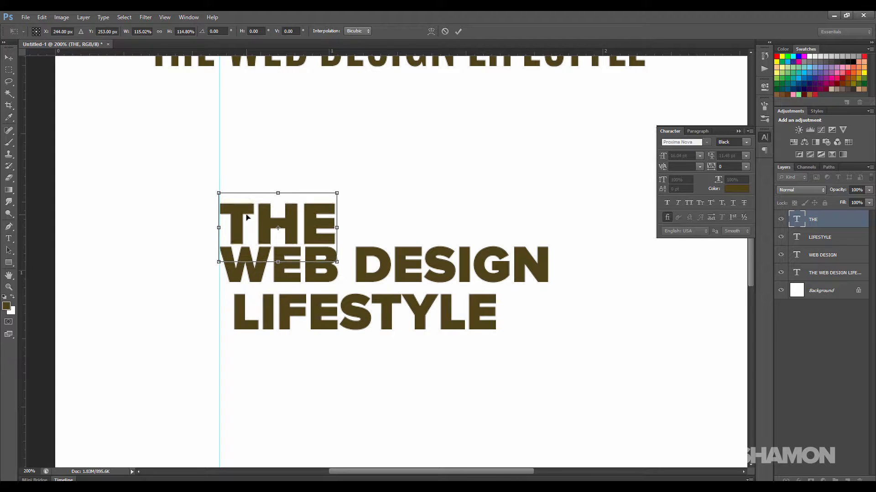
pyautogui.press('Up')
pyautogui.press('Up')
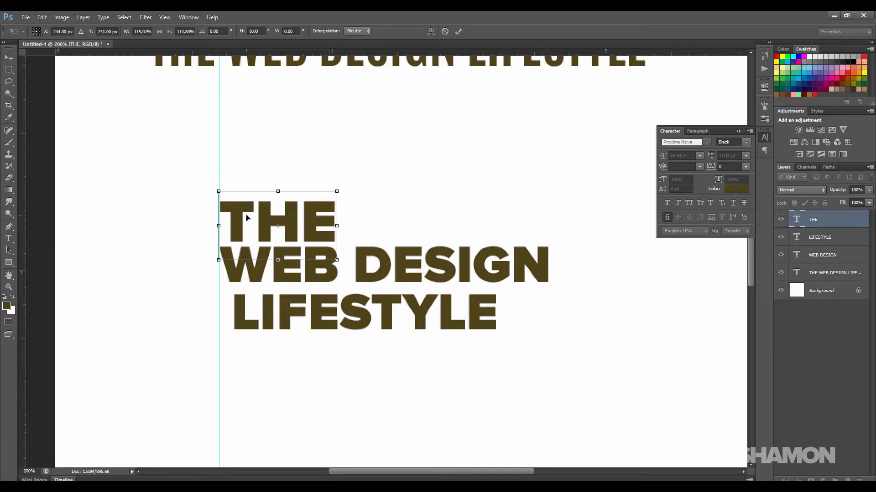
pyautogui.press('Return')
# Align LIFESTYLE with the vertical guide closer beneath WEB DESIGN and set its leading to 6 pt.
pyautogui.click(849, 258)
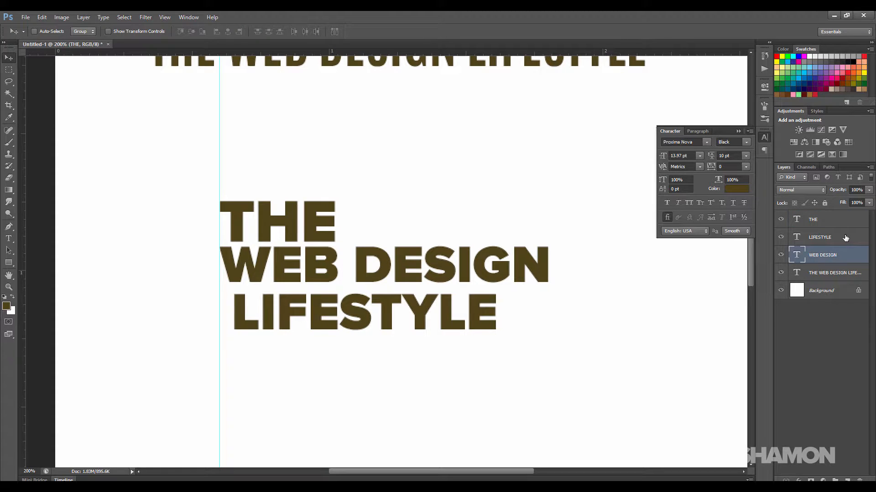
pyautogui.click(845, 239)
pyautogui.moveTo(328, 319); pyautogui.dragTo(322, 313)
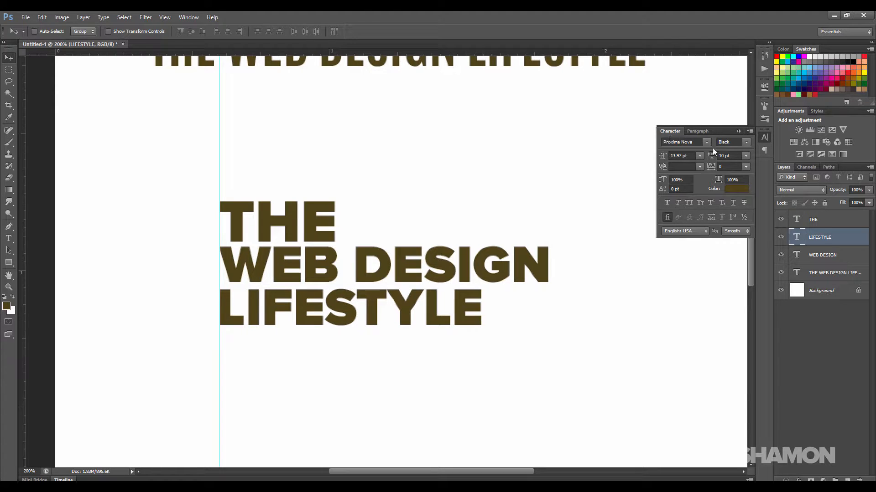
pyautogui.click(746, 156)
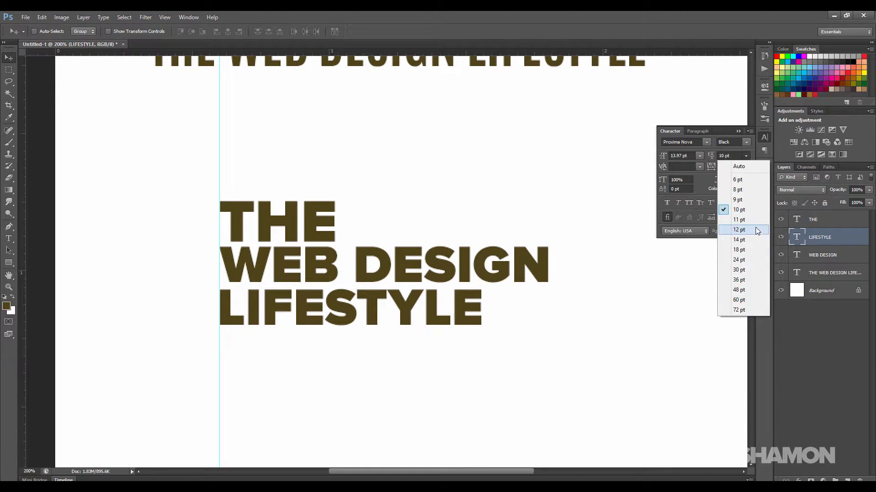
pyautogui.click(751, 182)
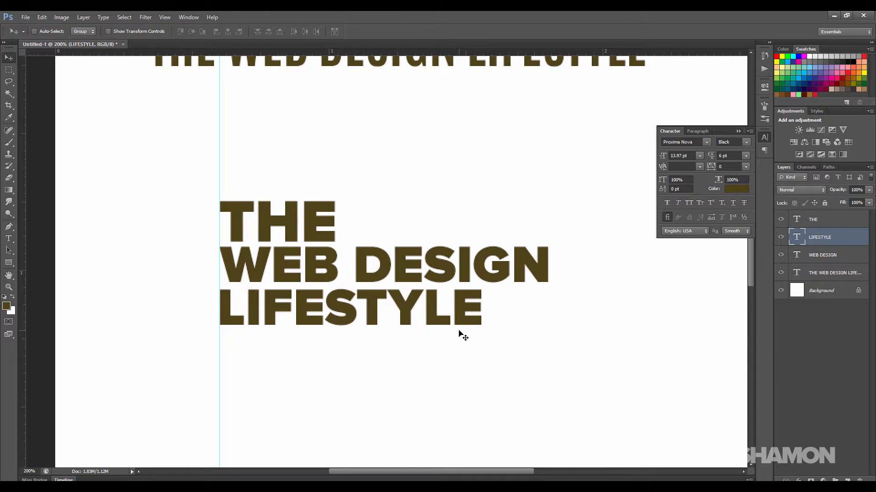
pyautogui.hotkey('ctrl', 't')
pyautogui.moveTo(484, 341); pyautogui.dragTo(528, 349)
pyautogui.hotkey('ctrl', 'z')
pyautogui.press('Return')
# Widen the letter tracking of LIFESTYLE, trying 100 first and settling on 200.
pyautogui.click(746, 167)
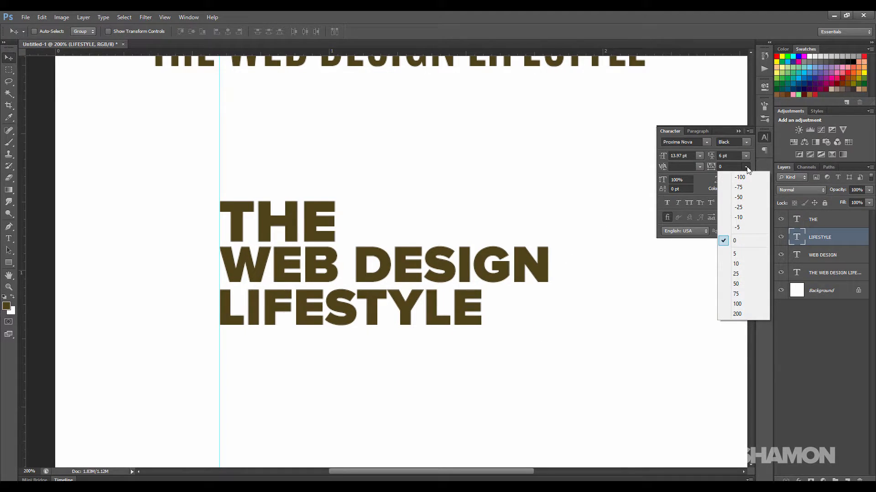
pyautogui.click(745, 167)
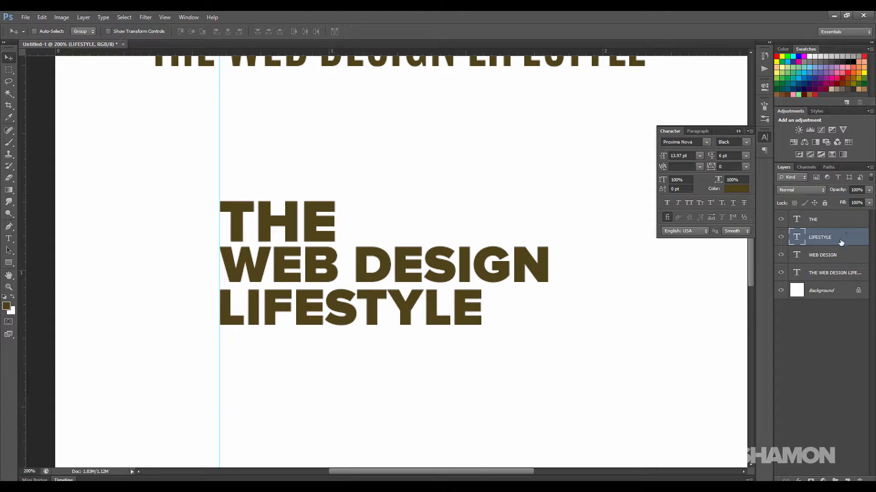
pyautogui.click(746, 167)
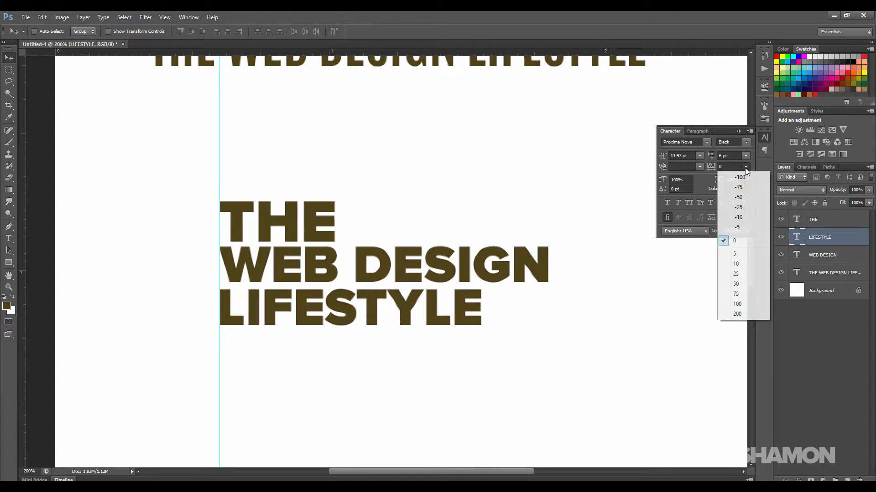
pyautogui.click(743, 307)
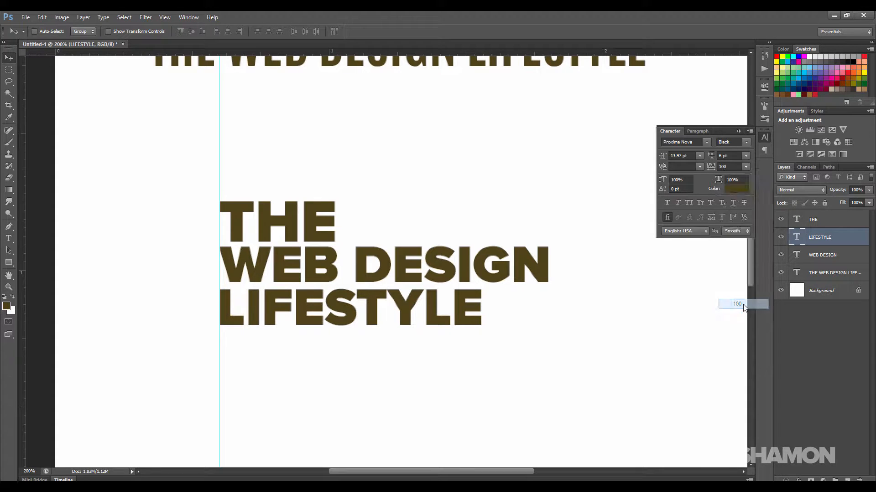
pyautogui.click(746, 168)
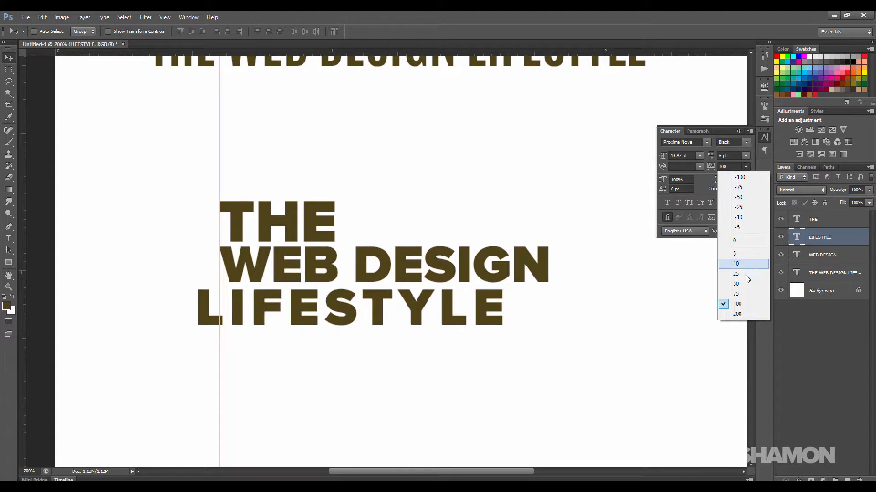
pyautogui.click(746, 315)
# Try moving the widely tracked LIFESTYLE line against the guide closely beneath WEB DESIGN, and undo the move.
pyautogui.moveTo(506, 325); pyautogui.dragTo(546, 321)
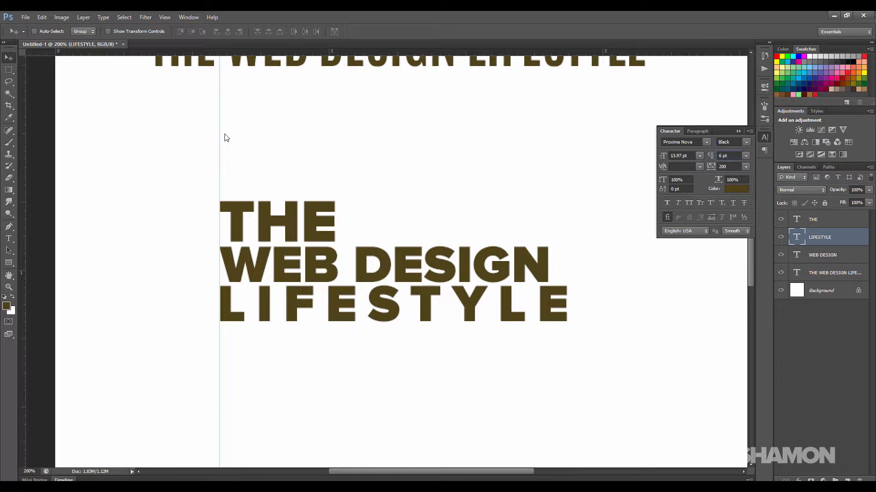
pyautogui.moveTo(224, 134); pyautogui.dragTo(229, 131)
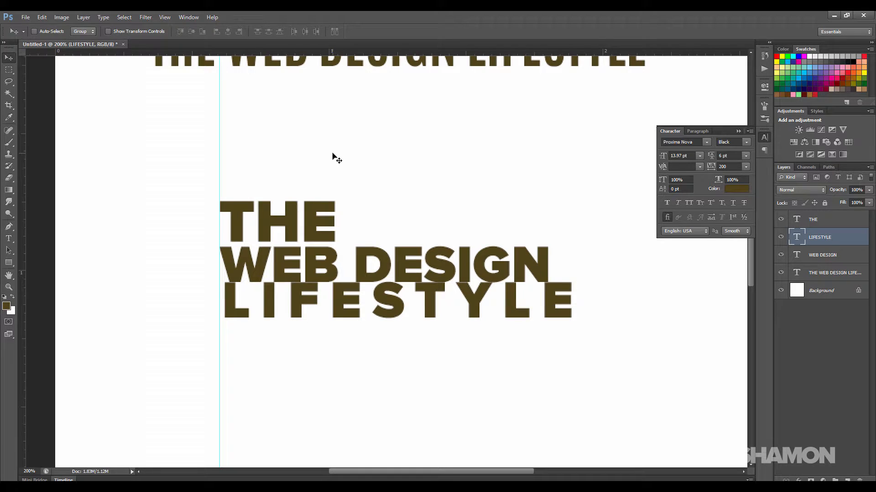
pyautogui.hotkey('ctrl', 'z')
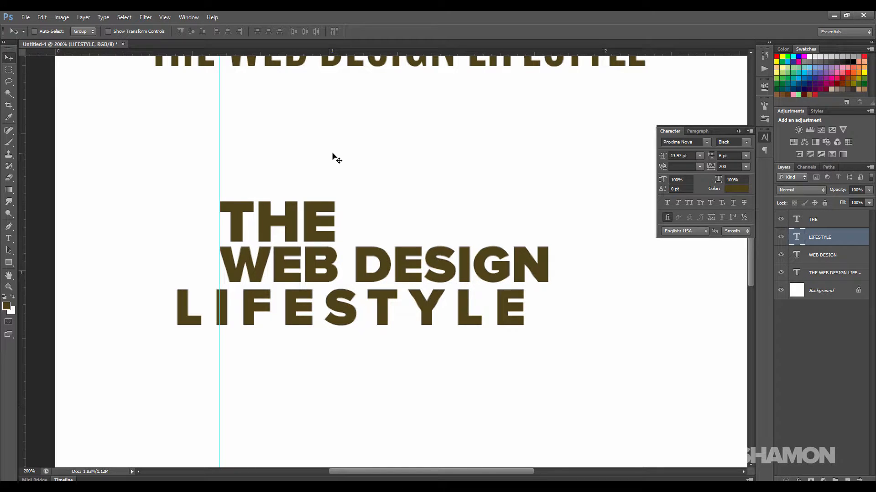
pyautogui.hotkey('ctrl', '-')
pyautogui.hotkey('ctrl', '-')
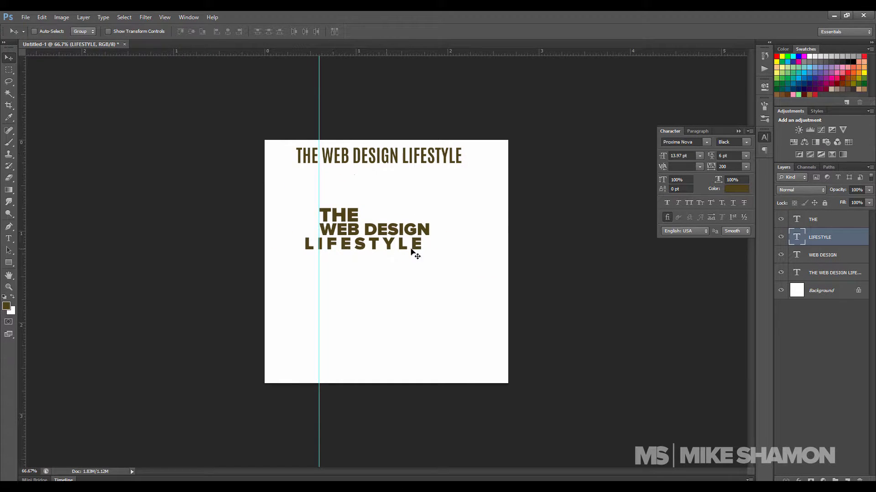
# Scale the THE, WEB DESIGN and LIFESTYLE layers together to about 183% and reposition them across the canvas.
pyautogui.click(853, 256)
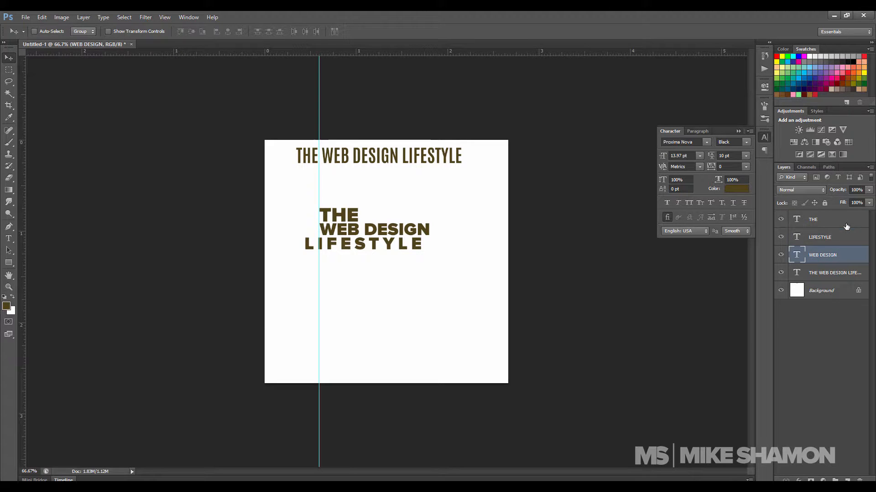
pyautogui.keyDown('shift'); pyautogui.click(818, 219); pyautogui.keyUp('shift')
pyautogui.hotkey('ctrl', 't')
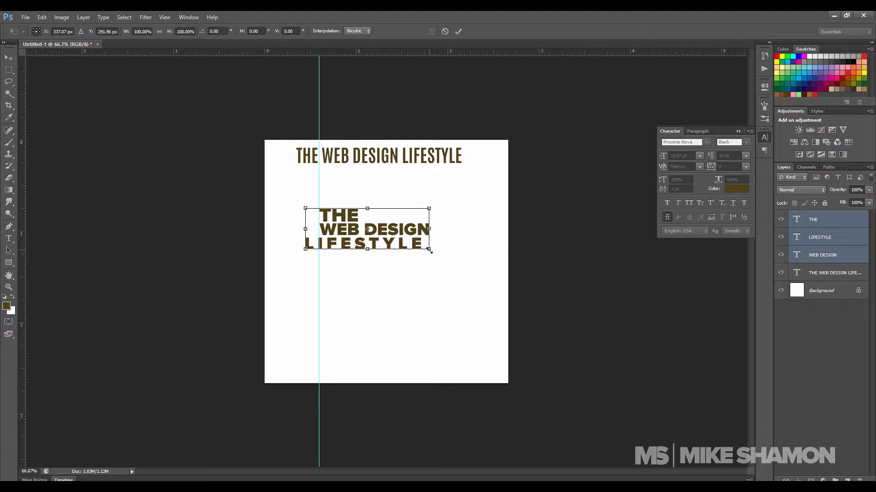
pyautogui.moveTo(430, 250); pyautogui.dragTo(491, 309)
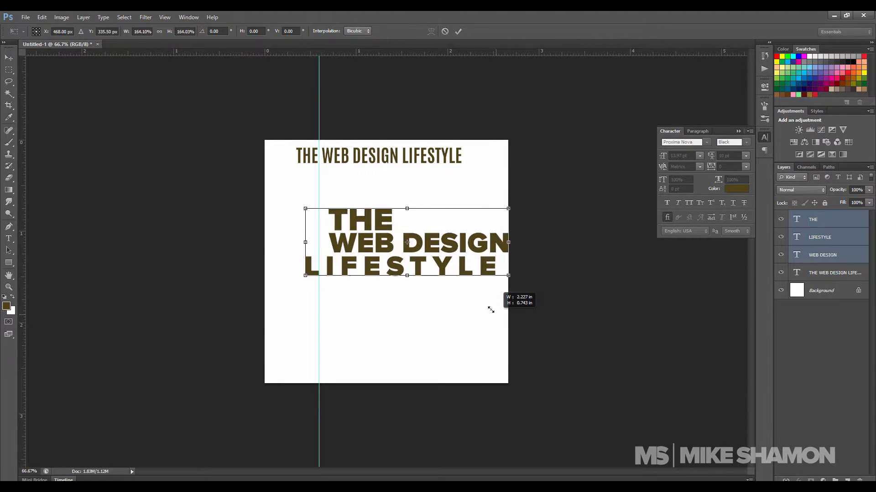
pyautogui.moveTo(472, 249); pyautogui.dragTo(498, 288)
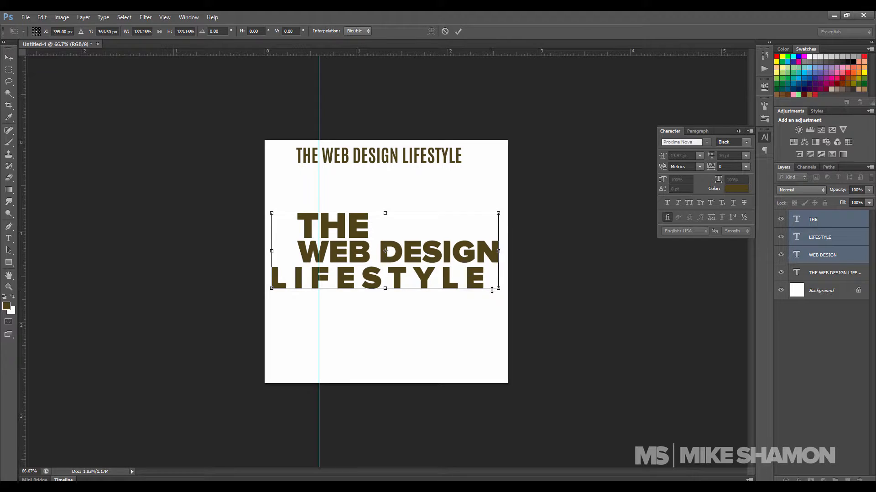
pyautogui.press('Return')
pyautogui.hotkey('ctrl', '+')
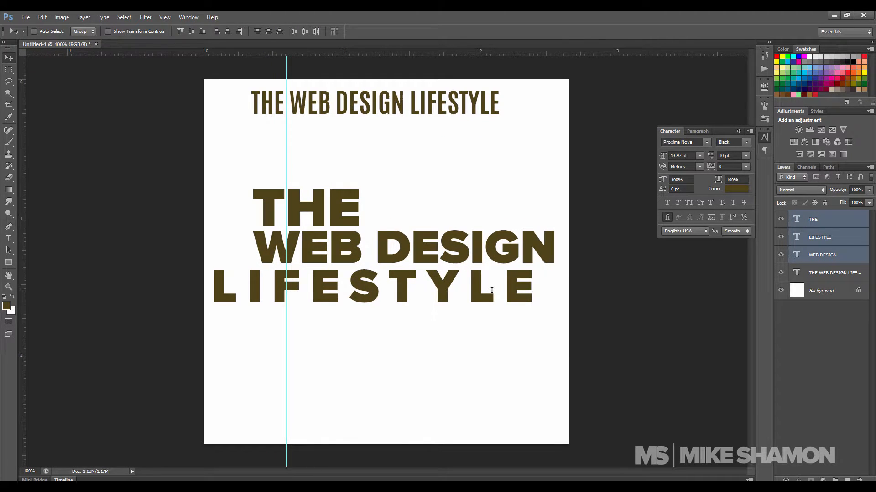
pyautogui.hotkey('ctrl', '+')
pyautogui.hotkey('ctrl', '-')
pyautogui.hotkey('ctrl', '+')
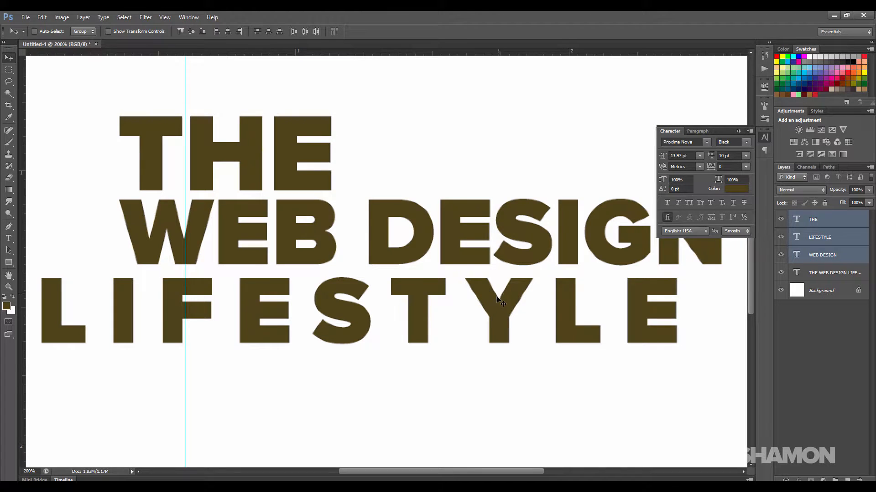
pyautogui.moveTo(499, 301)
pyautogui.mouseDown()
pyautogui.moveTo(556, 291)
pyautogui.moveTo(517, 297)
pyautogui.moveTo(511, 312)
pyautogui.mouseUp()
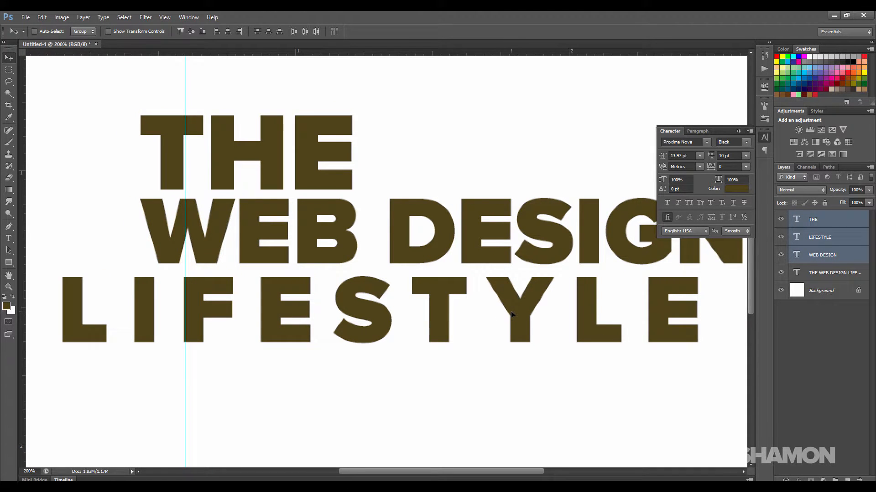
pyautogui.hotkey('ctrl', '-')
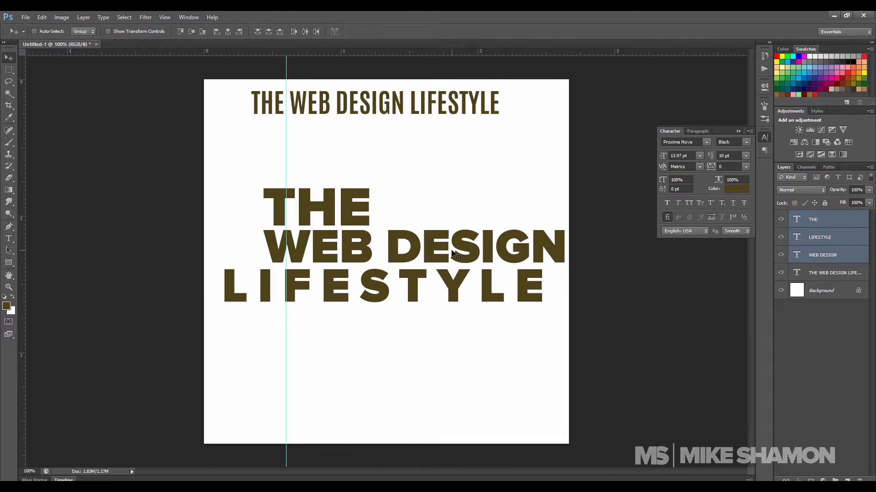
# Try moving LIFESTYLE on its own to the right beneath WEB DESIGN, and undo the move.
pyautogui.click(842, 238)
pyautogui.moveTo(475, 287); pyautogui.dragTo(498, 291)
pyautogui.hotkey('ctrl', 'z')
# Move the THE, WEB DESIGN and LIFESTYLE layers together slightly left and clear the vertical guide.
pyautogui.click(849, 223)
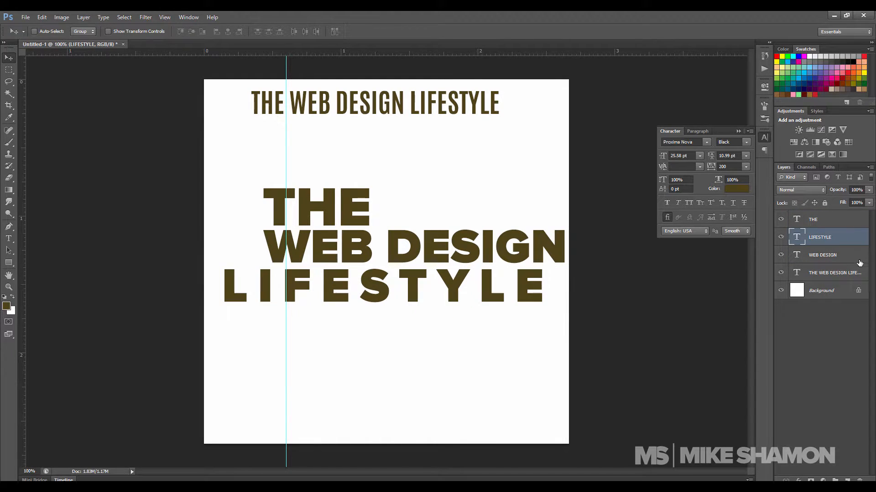
pyautogui.keyDown('shift'); pyautogui.click(859, 259); pyautogui.keyUp('shift')
pyautogui.moveTo(477, 250); pyautogui.dragTo(459, 249)
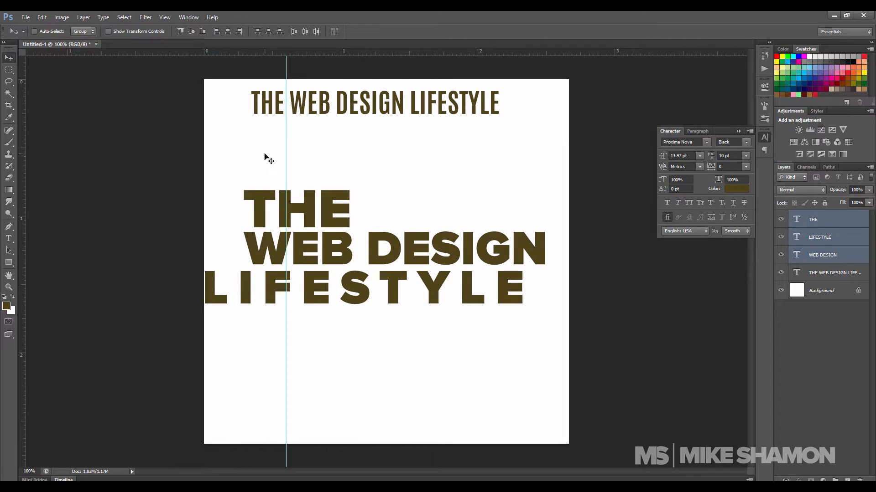
pyautogui.click(165, 17)
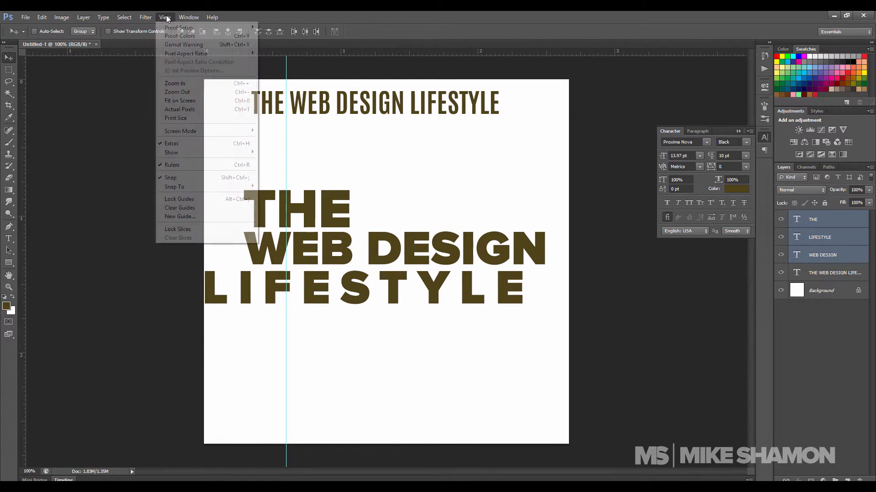
pyautogui.click(207, 208)
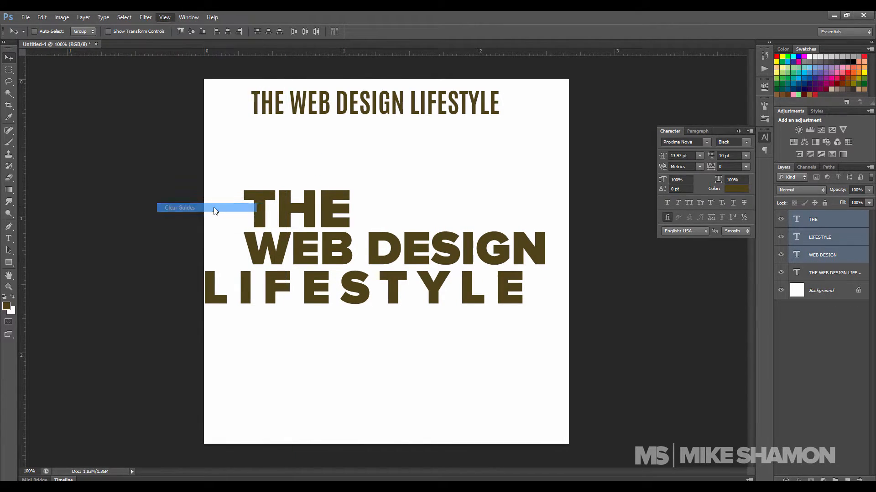
# Move LIFESTYLE right to start near the left edge of WEB DESIGN and set its tracking to 400.
pyautogui.click(850, 252)
pyautogui.click(849, 241)
pyautogui.moveTo(337, 289); pyautogui.dragTo(383, 286)
pyautogui.click(731, 167)
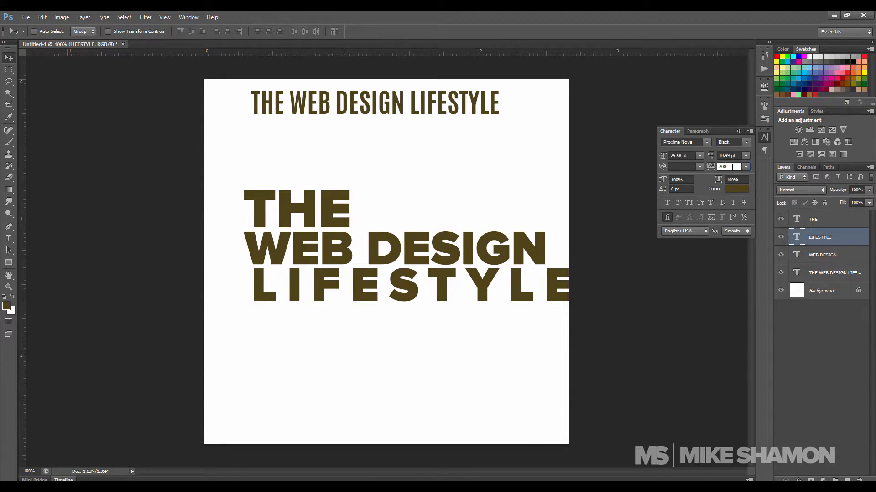
pyautogui.doubleClick(731, 167)
pyautogui.press('Return')
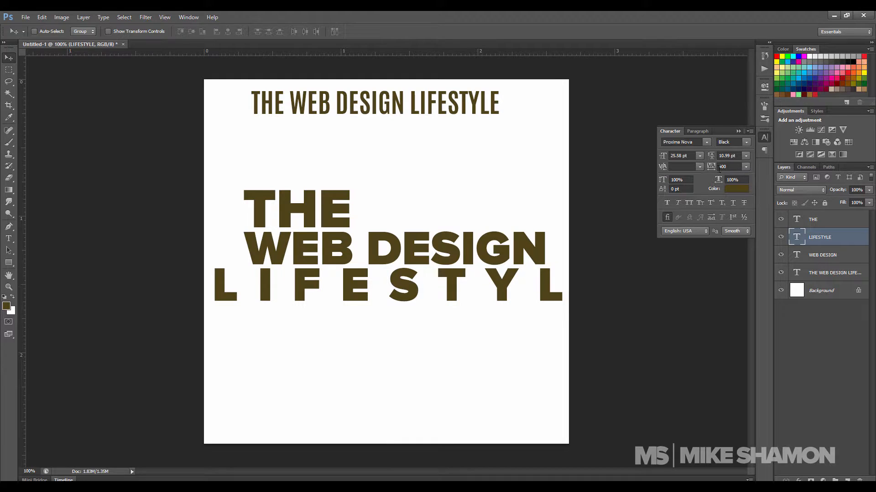
# Reduce LIFESTYLE's font size, trying 24 pt and 12 pt before settling on 14 pt, and place it beneath the start of WEB DESIGN.
pyautogui.click(699, 156)
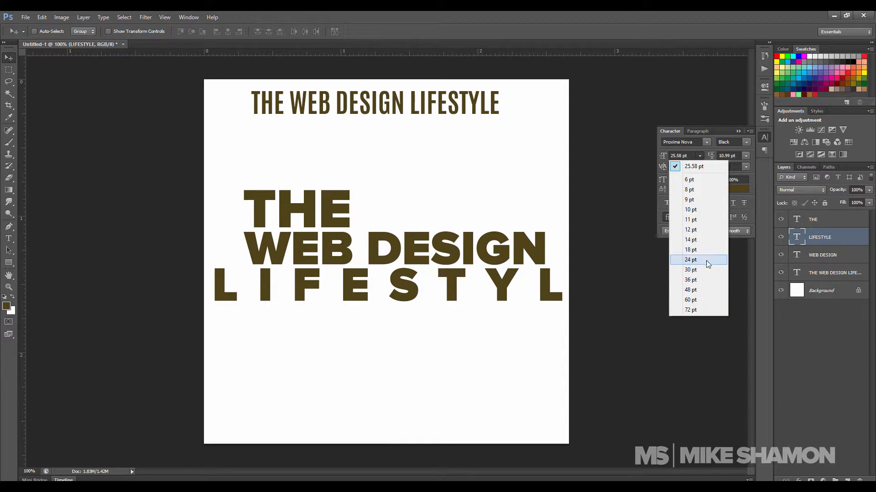
pyautogui.click(702, 259)
pyautogui.click(699, 155)
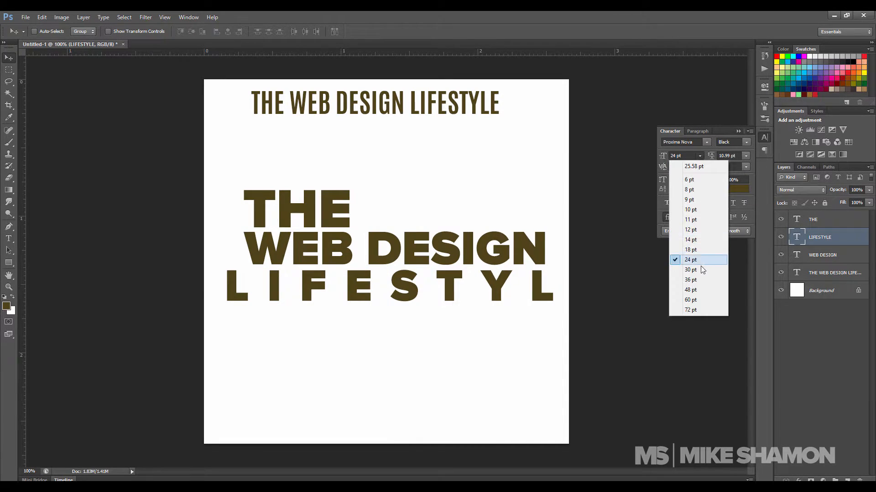
pyautogui.click(697, 229)
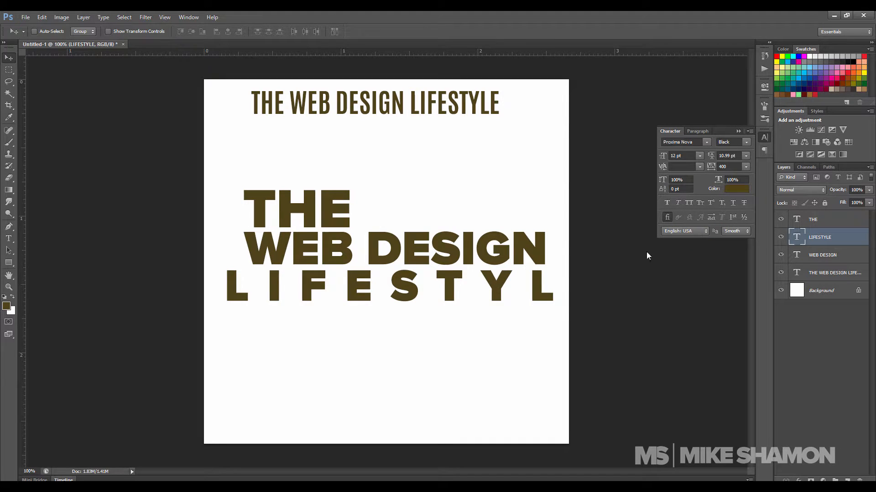
pyautogui.moveTo(435, 311); pyautogui.dragTo(370, 284)
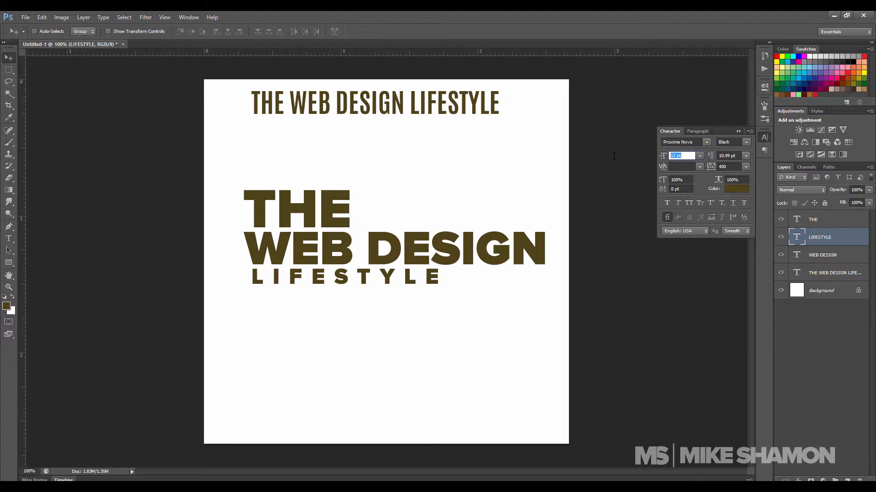
pyautogui.write('14')
pyautogui.press('Return')
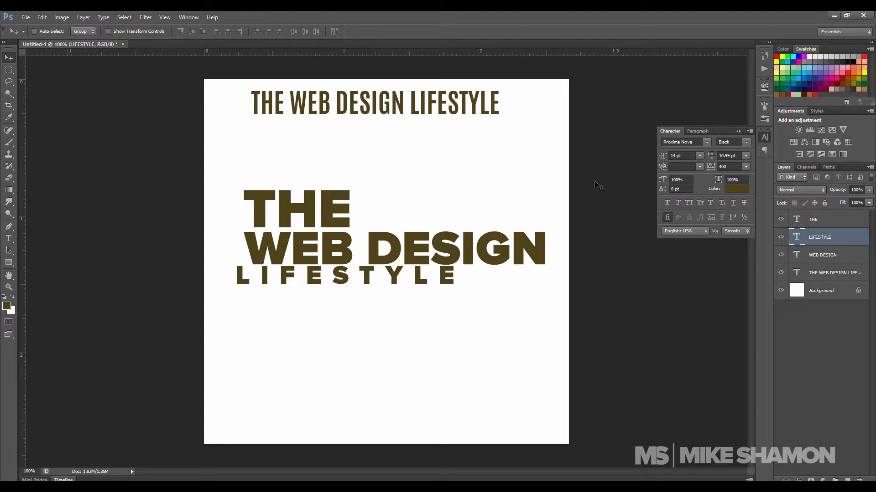
pyautogui.moveTo(420, 277); pyautogui.dragTo(435, 280)
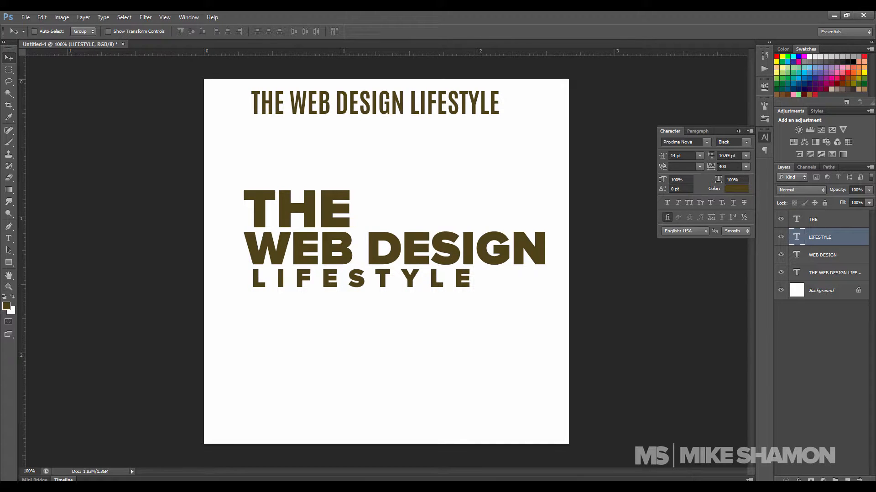
# Widen LIFESTYLE's tracking, trying 600 first and settling on 800, and position it directly beneath WEB DESIGN to span its width.
pyautogui.click(724, 168)
pyautogui.write('600')
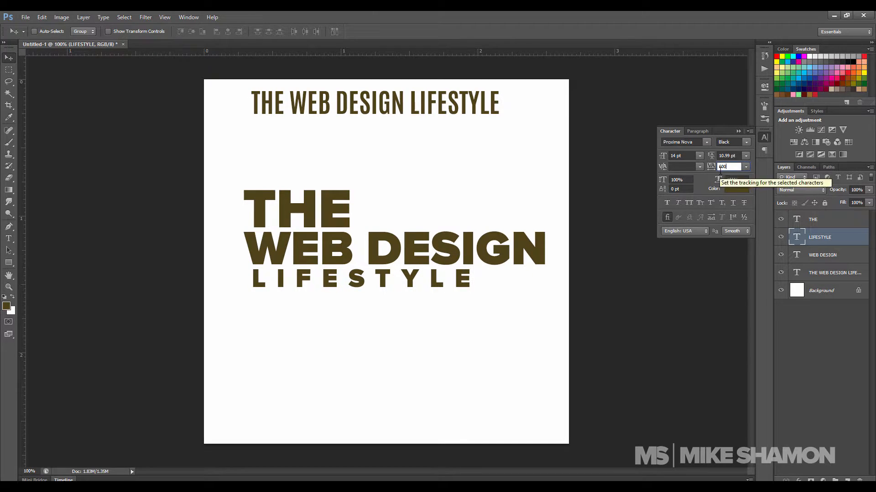
pyautogui.press('Return')
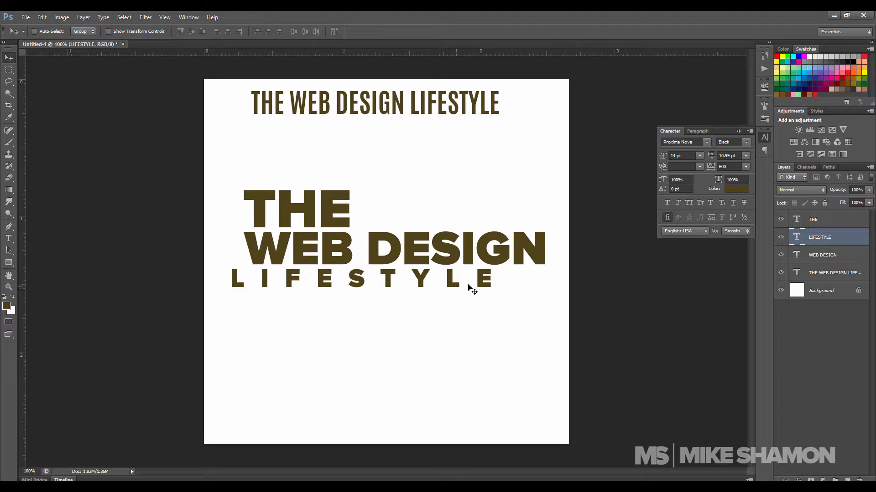
pyautogui.moveTo(488, 293); pyautogui.dragTo(508, 299)
pyautogui.click(732, 167)
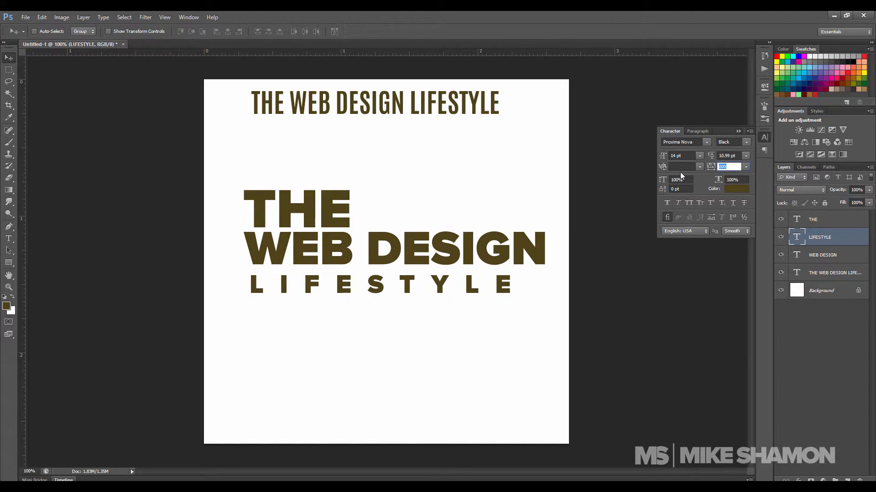
pyautogui.write('800')
pyautogui.press('Return')
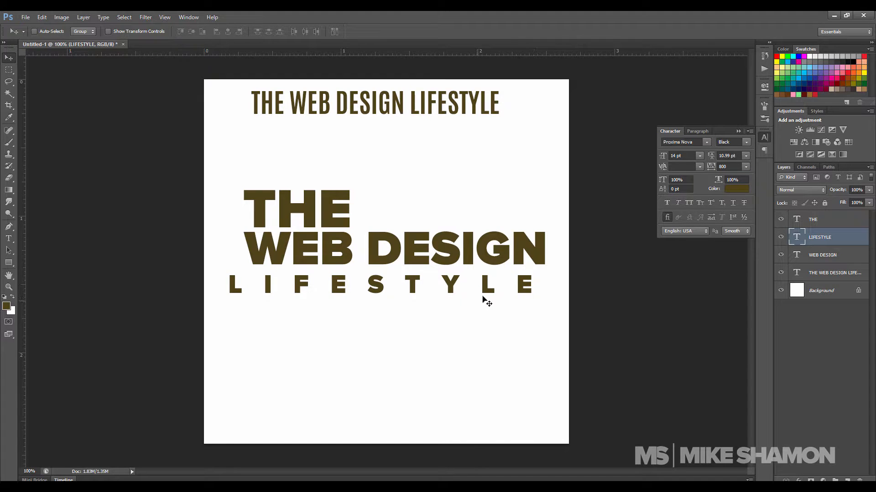
pyautogui.moveTo(521, 290); pyautogui.dragTo(537, 282)
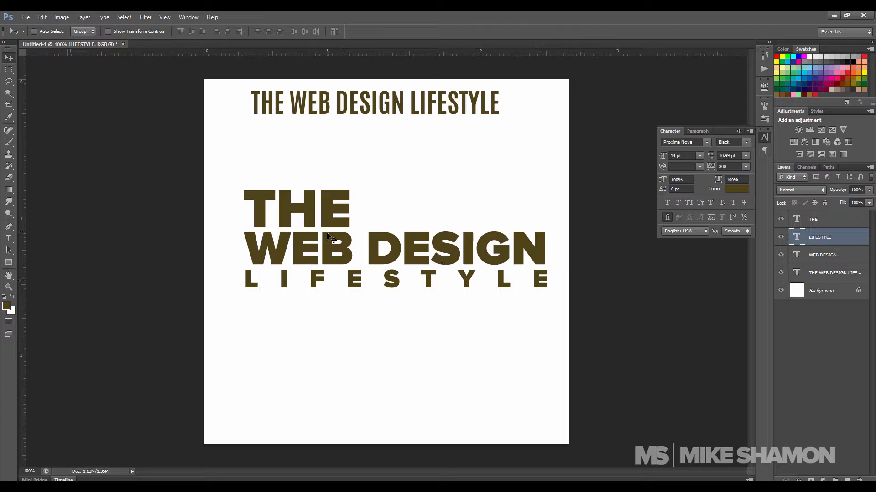
# Scale the word THE down to about 46%, keeping its left edge in line with WEB DESIGN.
pyautogui.click(843, 220)
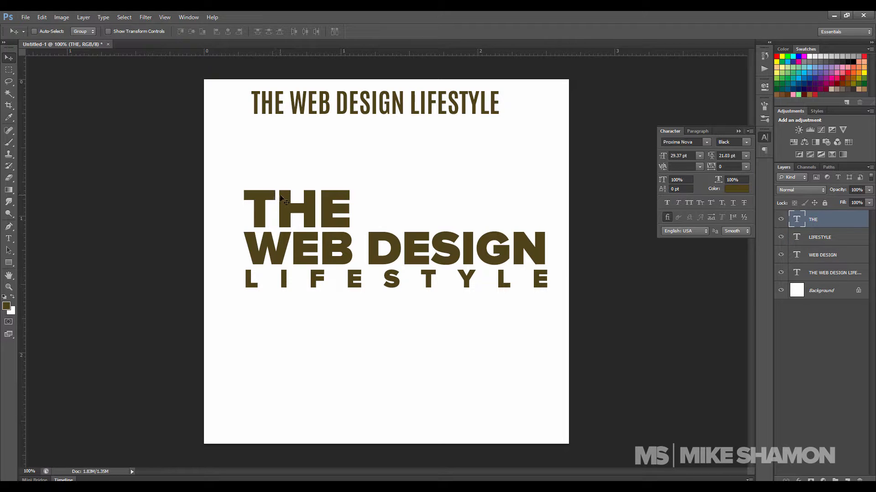
pyautogui.hotkey('ctrl', 't')
pyautogui.moveTo(353, 183); pyautogui.dragTo(289, 204)
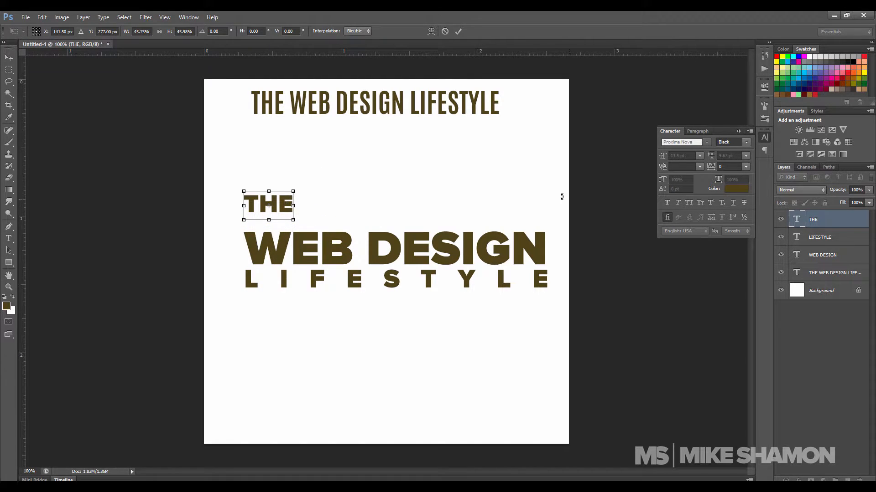
pyautogui.press('Return')
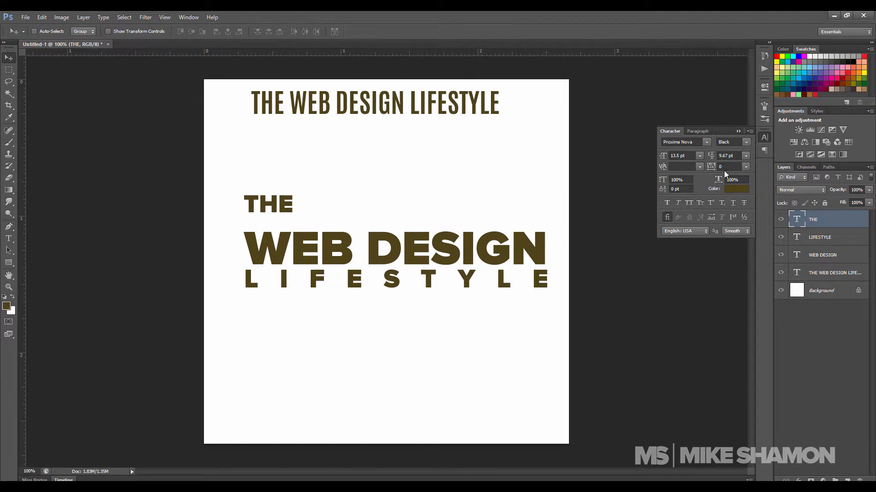
# Set the tracking of THE to -25 and move it down to sit just above the W of WEB DESIGN.
pyautogui.click(745, 167)
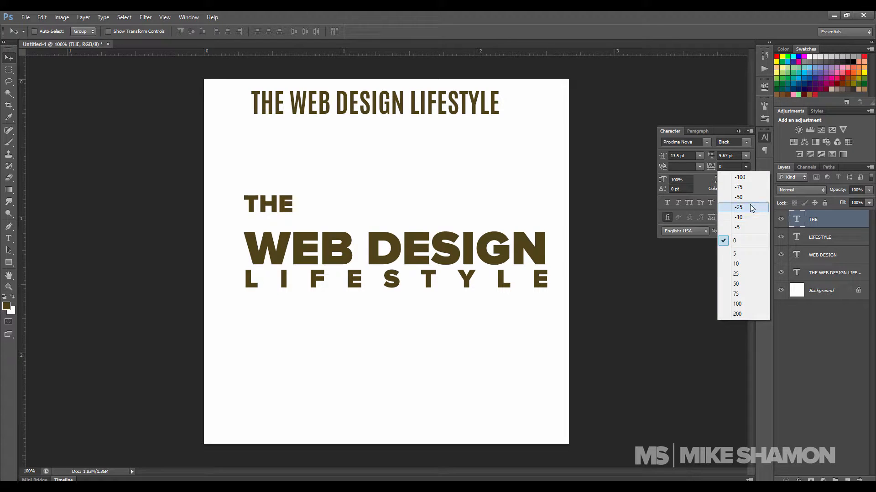
pyautogui.click(737, 208)
pyautogui.moveTo(280, 202); pyautogui.dragTo(277, 218)
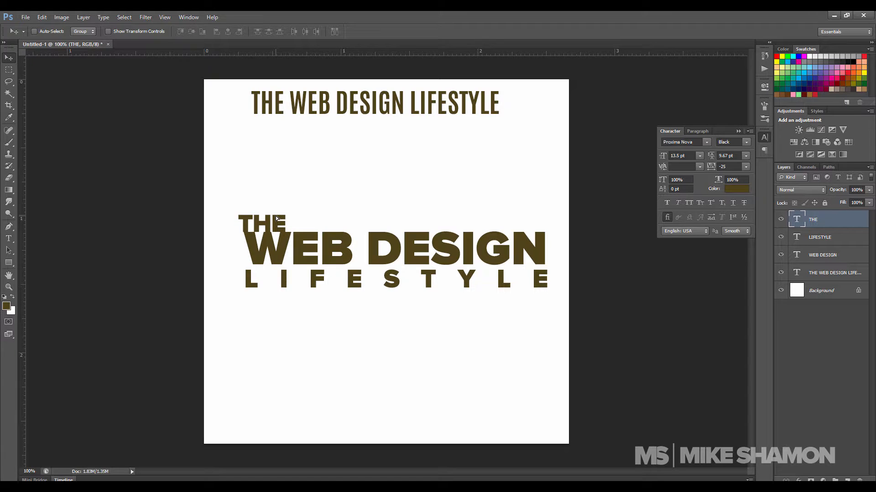
pyautogui.press('Up')
pyautogui.press('Up')
pyautogui.press('Up')
pyautogui.press('Up')
pyautogui.press('Up')
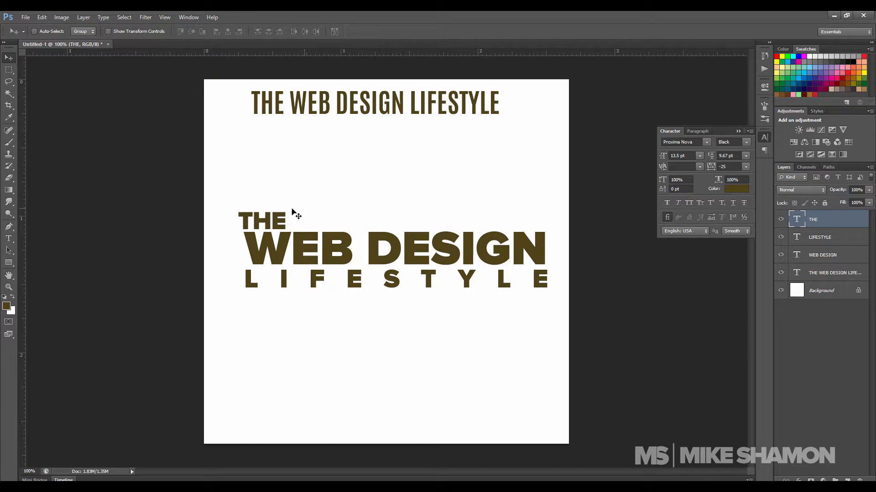
# Enlarge the word THE slightly to a font size of 15.19 pt.
pyautogui.hotkey('ctrl', 't')
pyautogui.moveTo(288, 208); pyautogui.dragTo(292, 206)
pyautogui.press('Return')
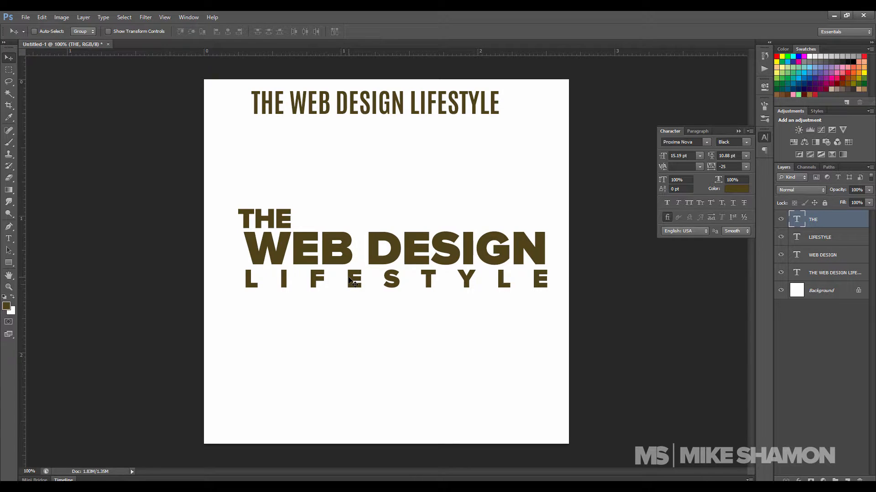
# Place a vertical guide at the left edge of WEB DESIGN and nudge THE right until its T lines up with it.
pyautogui.press('Left')
pyautogui.hotkey('ctrl', '+')
pyautogui.moveTo(423, 252); pyautogui.dragTo(381, 272)
pyautogui.moveTo(22, 228); pyautogui.dragTo(57, 227)
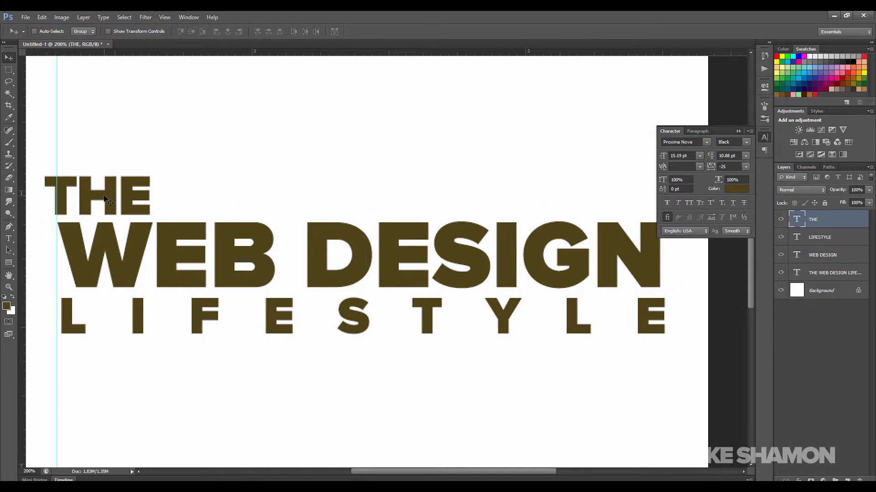
pyautogui.press('Right')
pyautogui.press('Right')
pyautogui.press('Right')
pyautogui.press('Right')
pyautogui.press('Right')
pyautogui.press('Right')
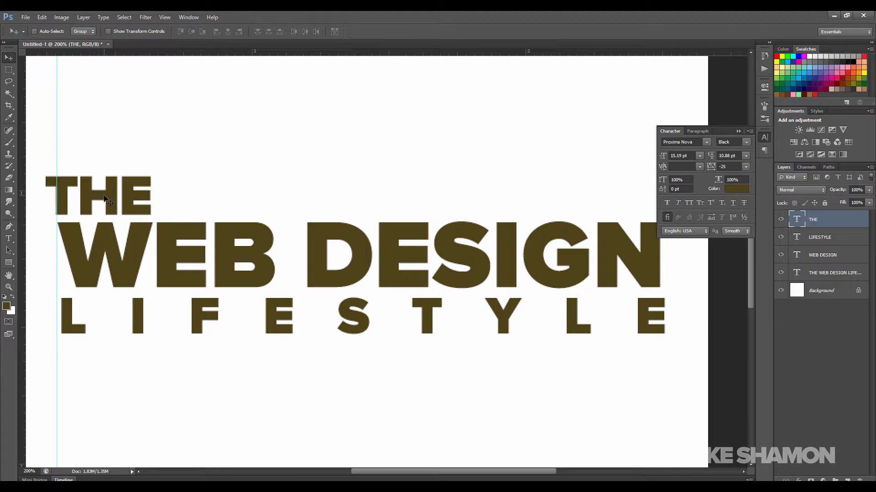
pyautogui.press('Right')
pyautogui.press('Right')
pyautogui.press('Right')
pyautogui.press('Right')
pyautogui.press('Right')
pyautogui.press('Right')
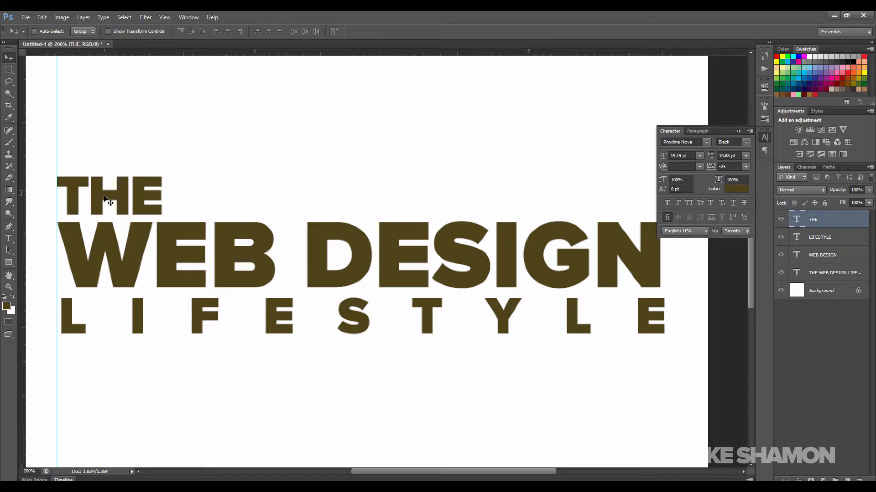
# Nudge the word THE left until the stem of its T lines up with the guide at WEB DESIGN's left edge.
pyautogui.press('Left')
pyautogui.press('Left')
pyautogui.press('Left')
pyautogui.press('Left')
pyautogui.press('Left')
pyautogui.press('Left')
pyautogui.press('Left')
pyautogui.press('Left')
pyautogui.press('Left')
pyautogui.press('Left')
pyautogui.press('Left')
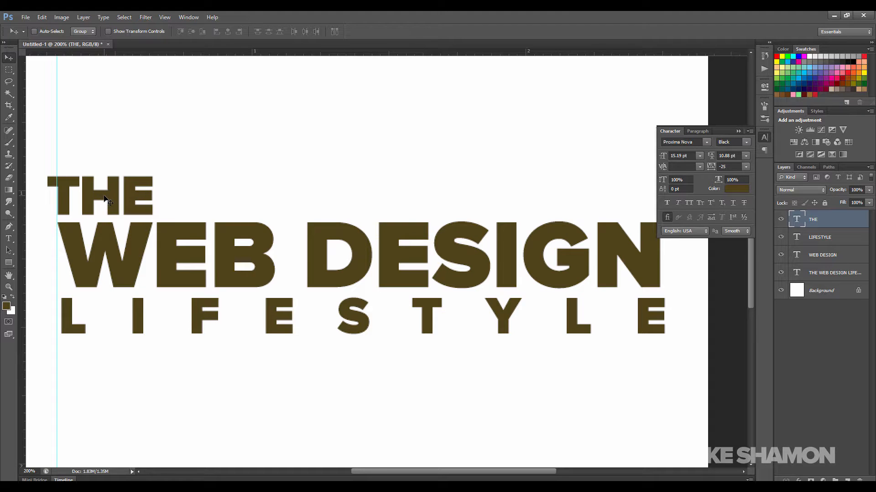
pyautogui.press('Right')
pyautogui.press('Left')
pyautogui.hotkey('ctrl', '-')
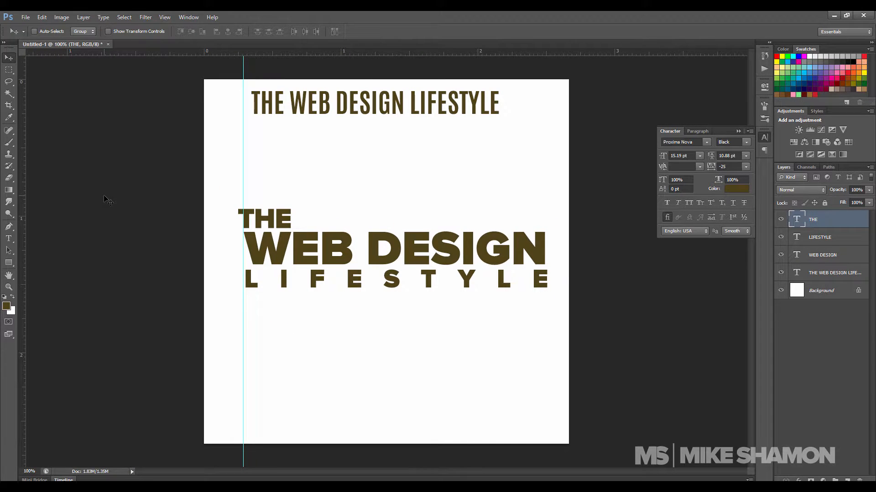
# Place vertical guides at the left foot of the W and at the right edge of the N in WEB DESIGN.
pyautogui.hotkey('ctrl', '+')
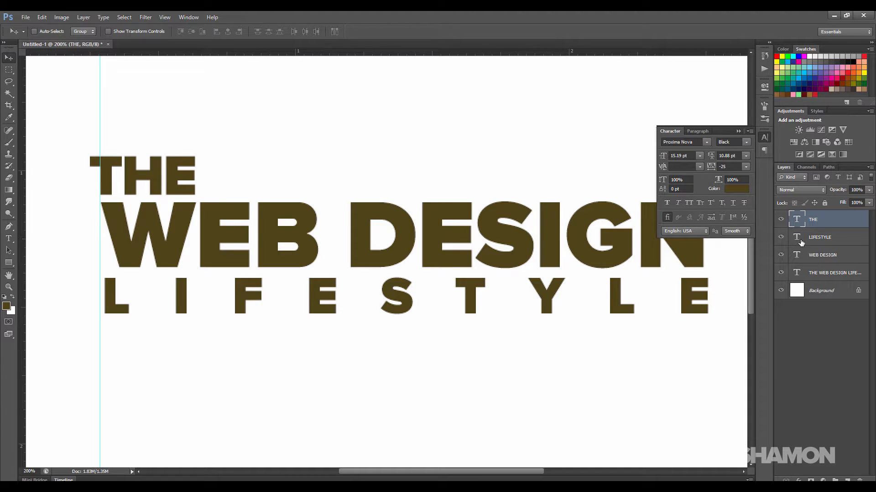
pyautogui.click(866, 242)
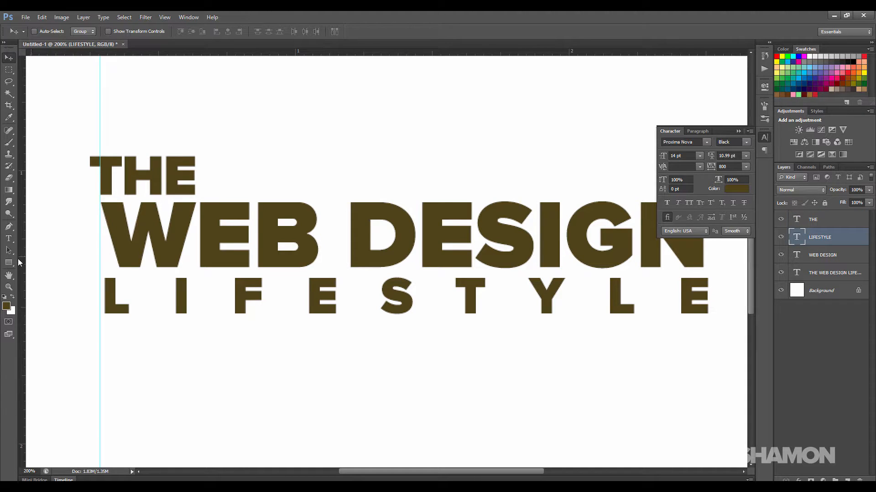
pyautogui.moveTo(23, 265); pyautogui.dragTo(120, 287)
pyautogui.moveTo(23, 274); pyautogui.dragTo(703, 319)
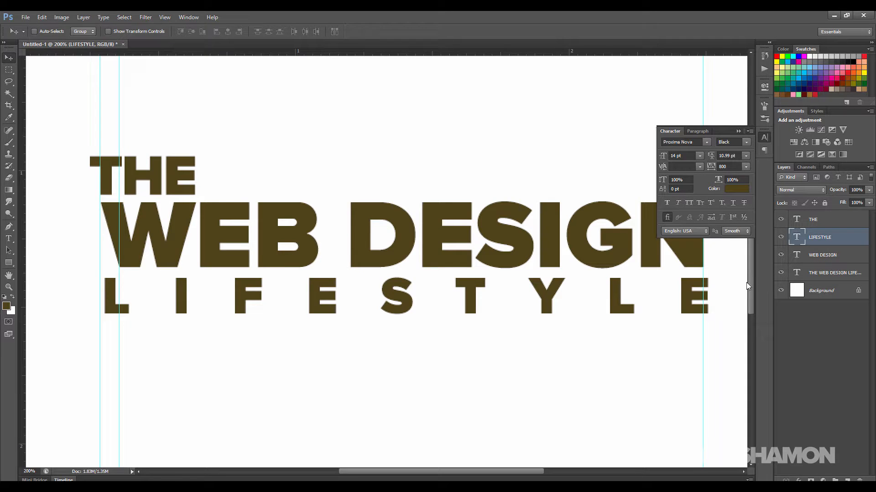
# Scale LIFESTYLE down to about 96.5% so it fits exactly between the guides at the W's foot and the N's right edge.
pyautogui.hotkey('ctrl', 't')
pyautogui.moveTo(103, 331); pyautogui.dragTo(119, 324)
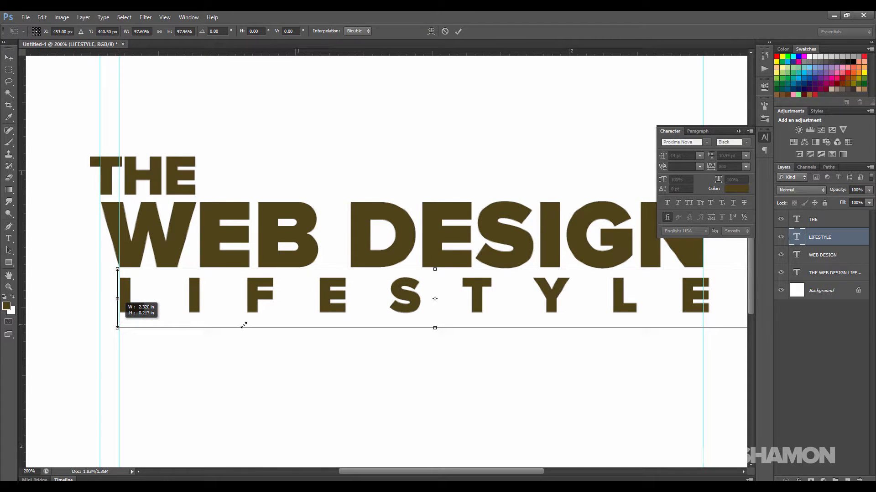
pyautogui.moveTo(244, 325); pyautogui.dragTo(244, 325)
pyautogui.moveTo(461, 326); pyautogui.dragTo(325, 324)
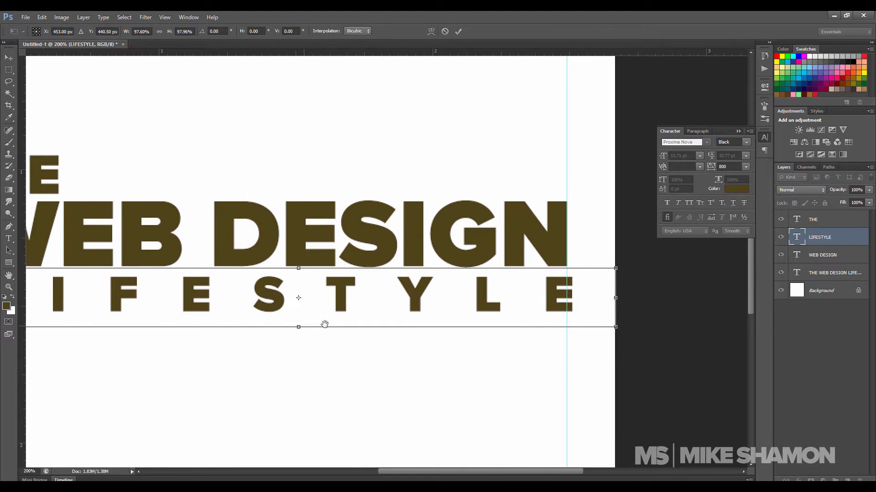
pyautogui.moveTo(616, 269); pyautogui.dragTo(611, 270)
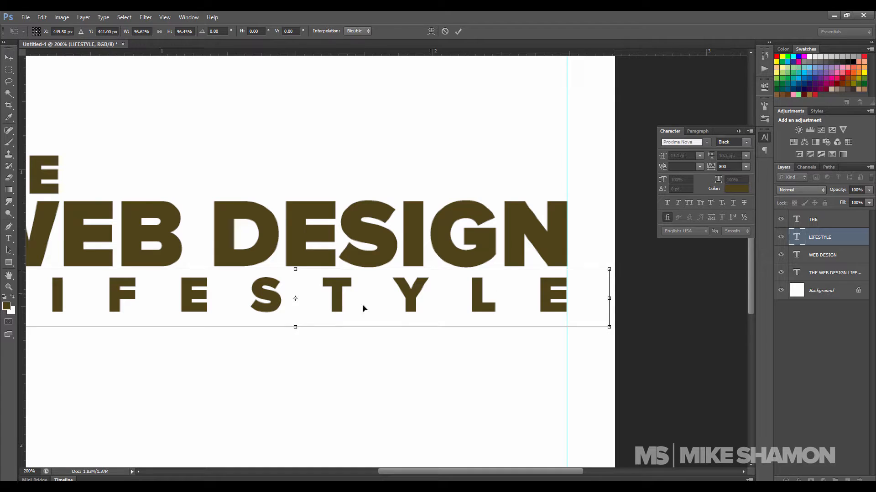
pyautogui.moveTo(318, 314); pyautogui.dragTo(383, 313)
pyautogui.press('Return')
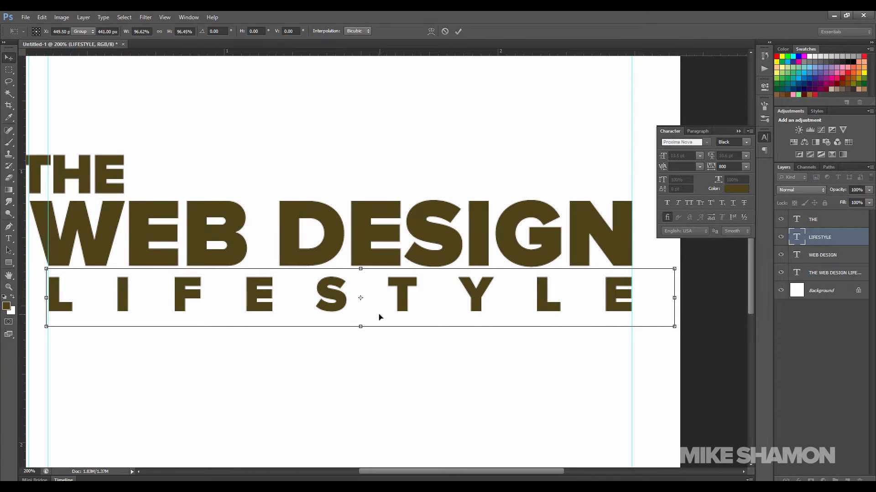
pyautogui.hotkey('ctrl', '-')
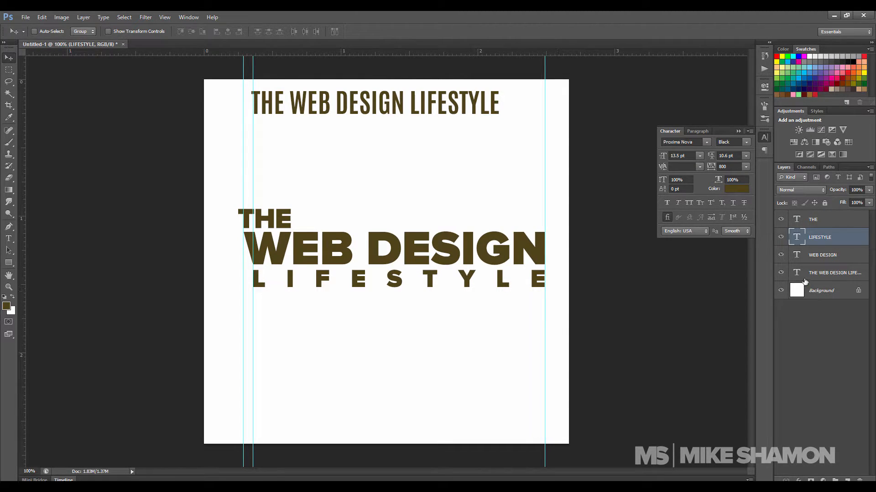
# Duplicate the THE layer and hide the original so only the copy is shown.
pyautogui.click(827, 223)
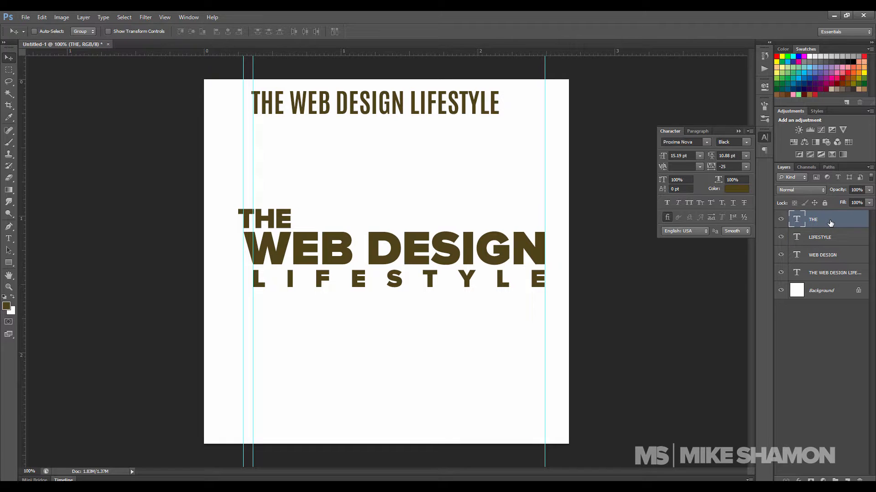
pyautogui.moveTo(830, 223); pyautogui.dragTo(847, 479)
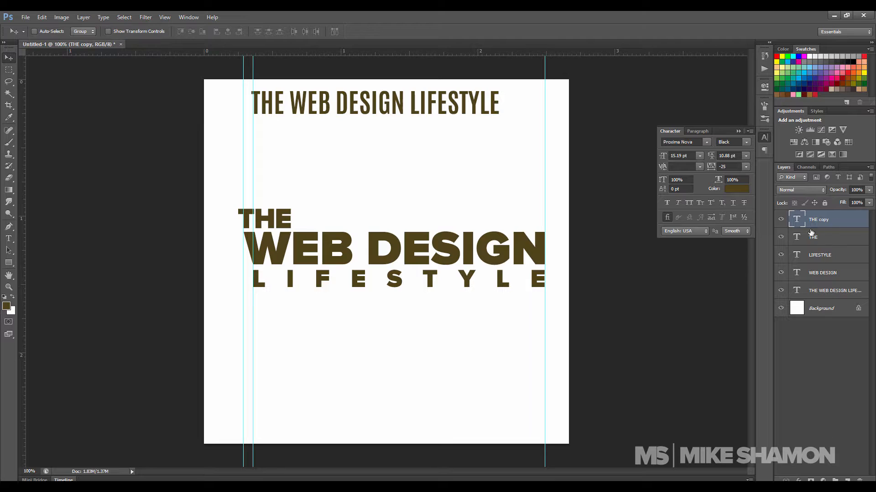
pyautogui.click(780, 237)
pyautogui.click(780, 220)
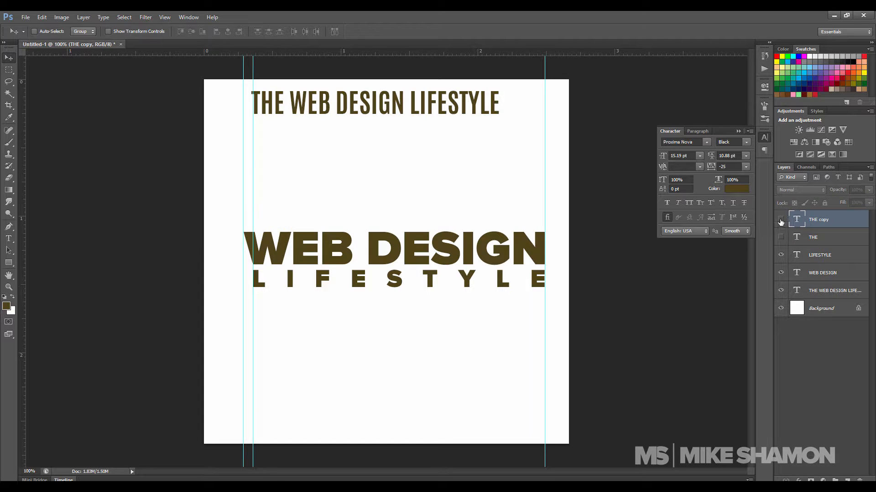
pyautogui.click(780, 220)
pyautogui.click(780, 221)
pyautogui.click(781, 221)
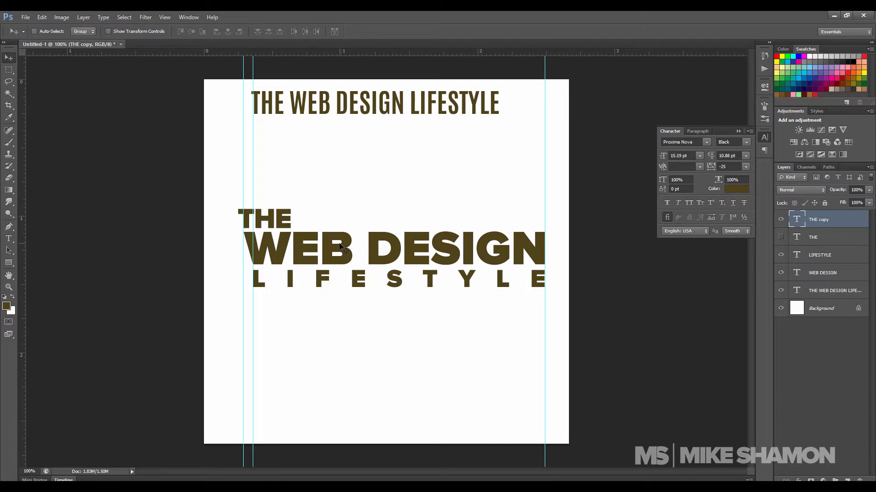
# Scale the copy of THE down to 13.71 pt so it spans the width of the W, and clear all guides.
pyautogui.hotkey('ctrl', '+')
pyautogui.hotkey('ctrl', '+')
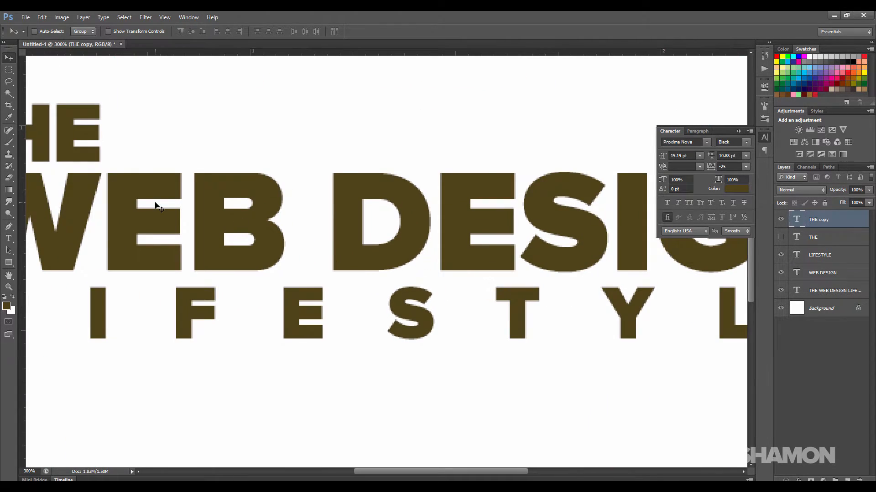
pyautogui.moveTo(172, 211); pyautogui.dragTo(364, 261)
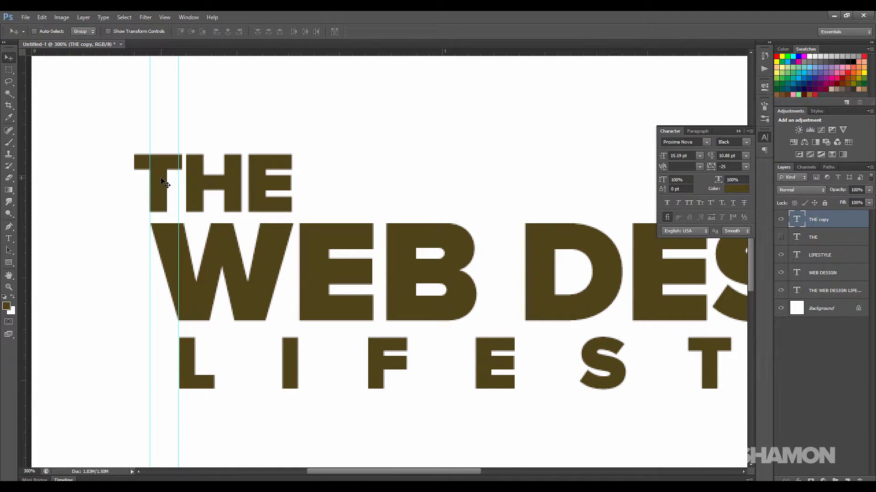
pyautogui.hotkey('ctrl', 't')
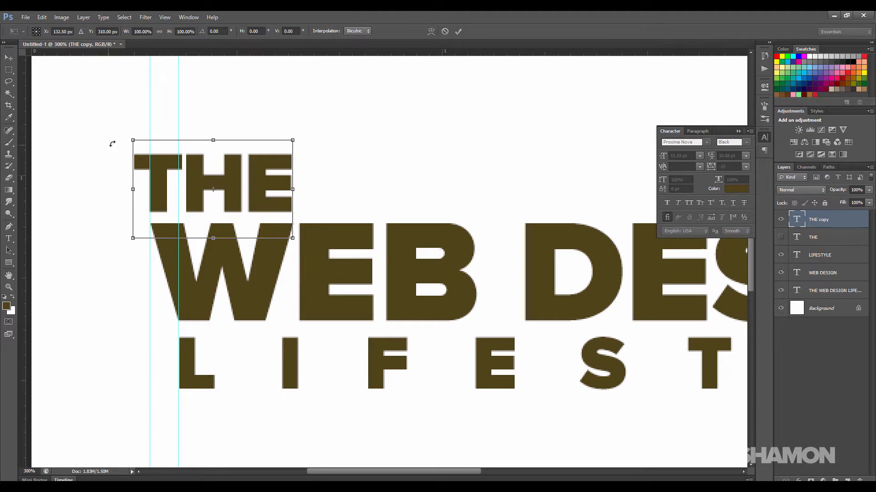
pyautogui.moveTo(131, 141); pyautogui.dragTo(148, 148)
pyautogui.press('Return')
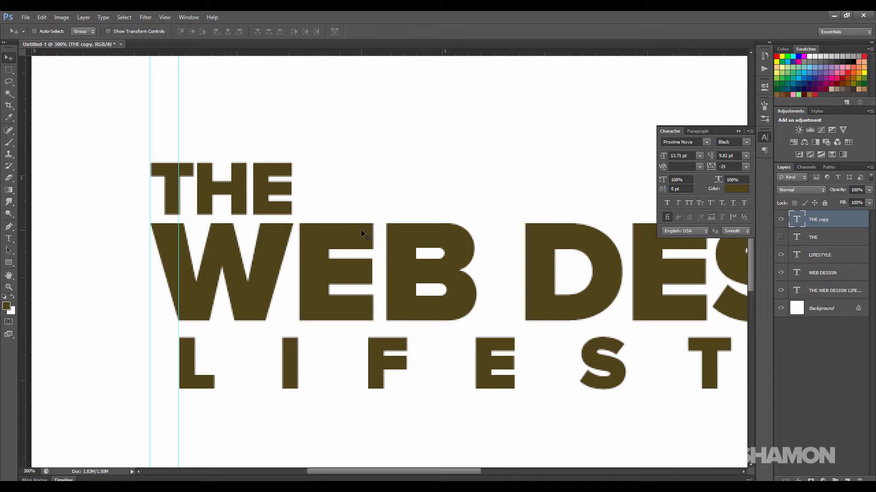
pyautogui.hotkey('ctrl', '-')
pyautogui.hotkey('ctrl', '-')
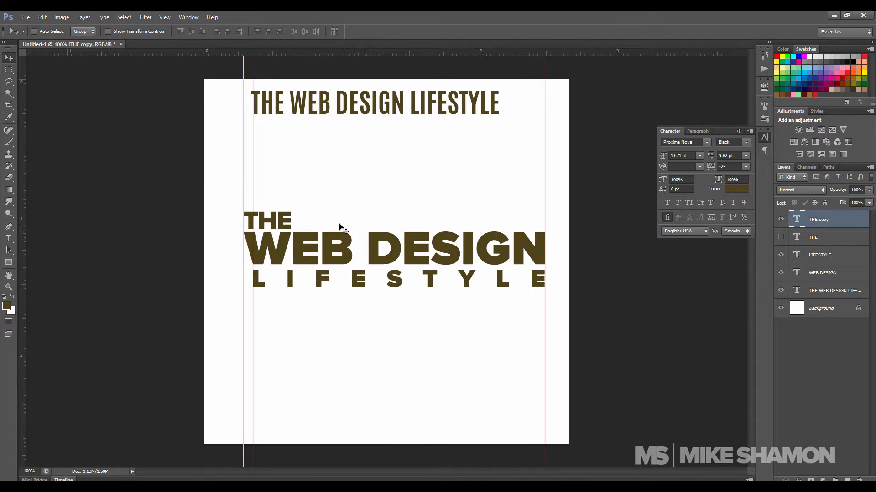
pyautogui.click(164, 17)
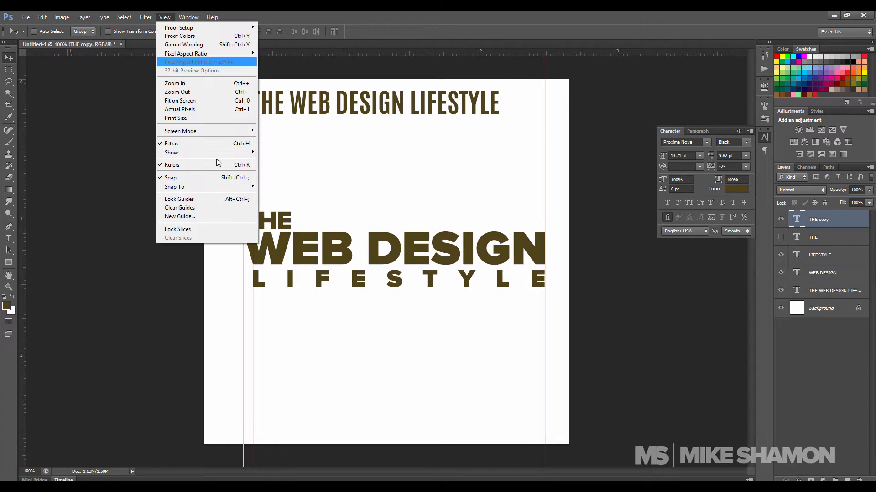
pyautogui.click(239, 208)
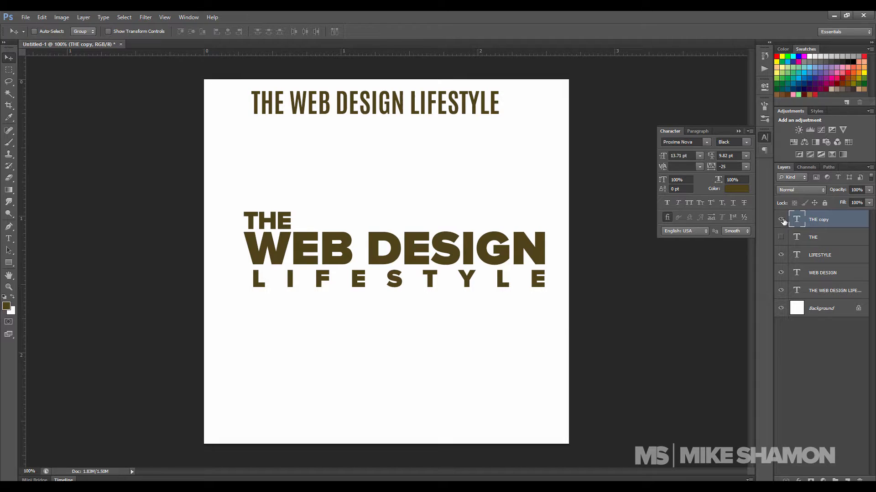
# Compare the original THE with its smaller copy by alternating their visibility, leaving the original shown and the copy hidden.
pyautogui.click(781, 220)
pyautogui.click(781, 237)
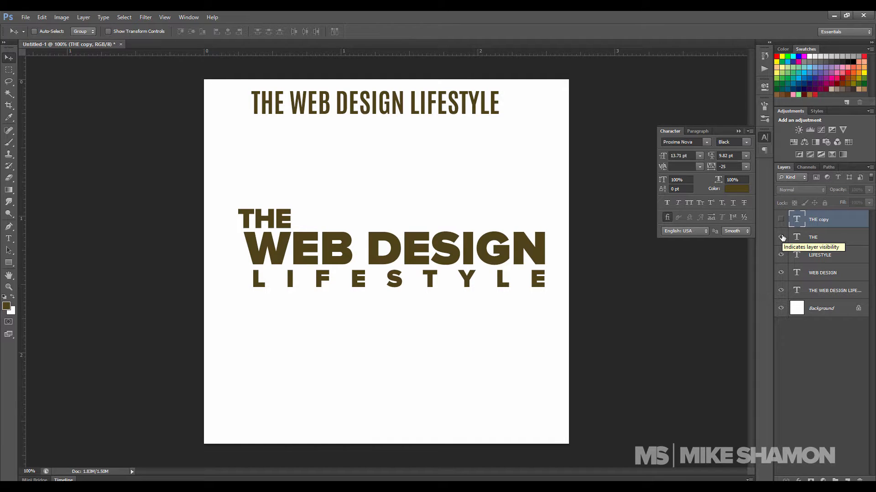
pyautogui.click(781, 238)
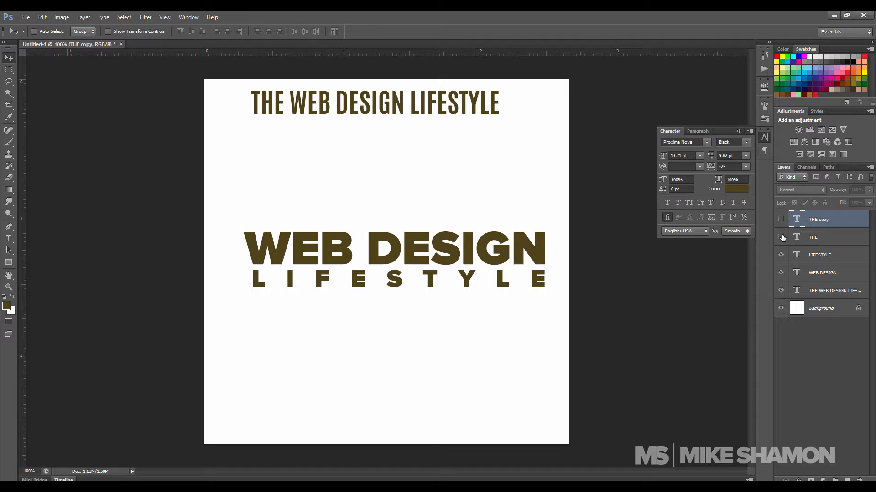
pyautogui.click(781, 237)
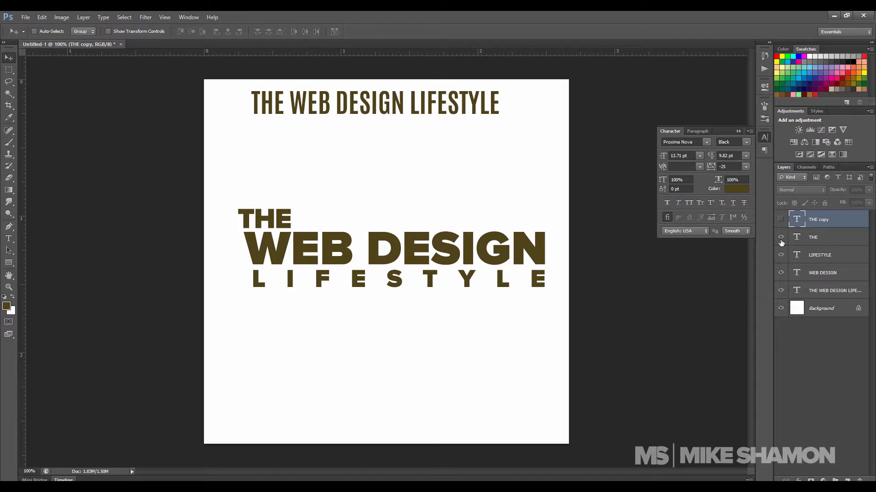
pyautogui.click(781, 237)
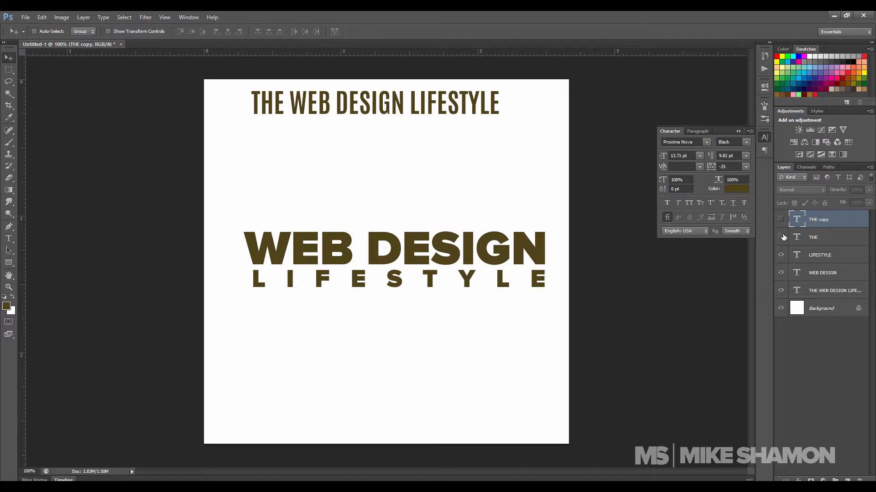
pyautogui.click(781, 237)
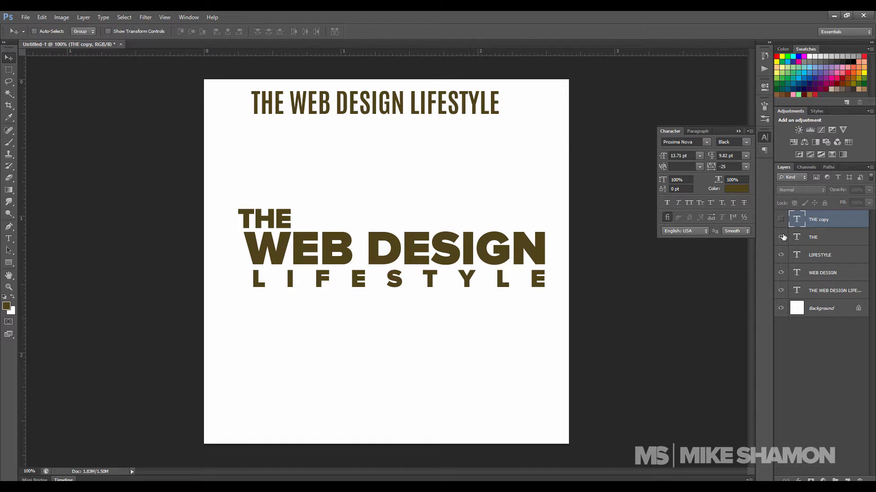
pyautogui.click(782, 237)
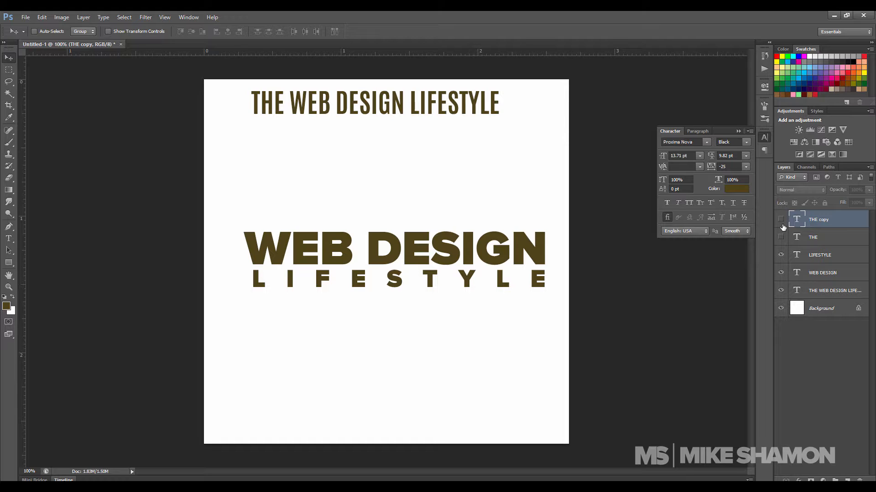
pyautogui.click(780, 219)
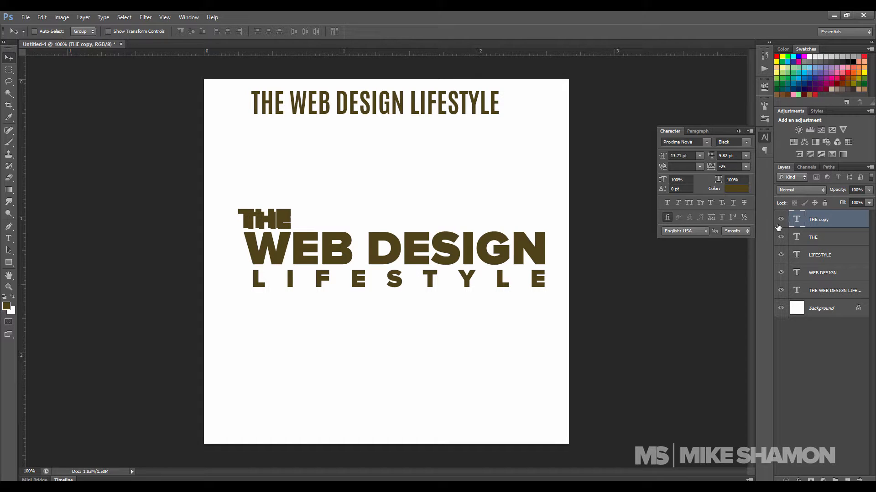
pyautogui.click(781, 238)
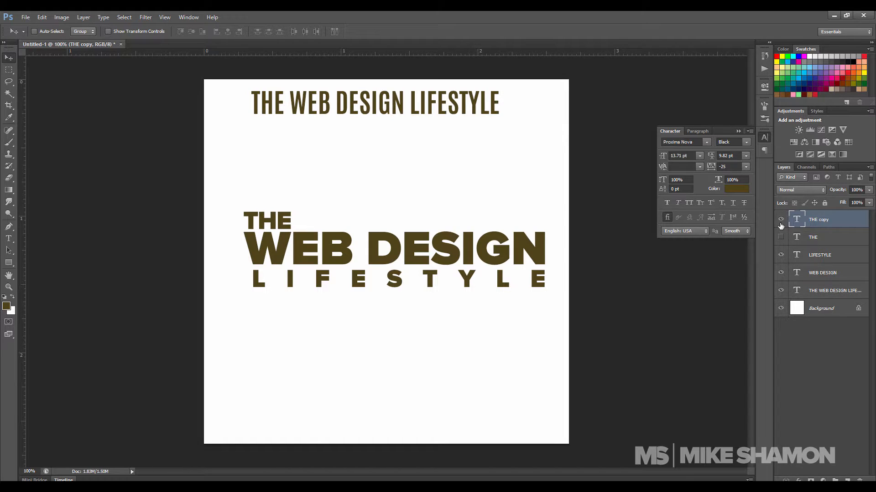
pyautogui.click(780, 219)
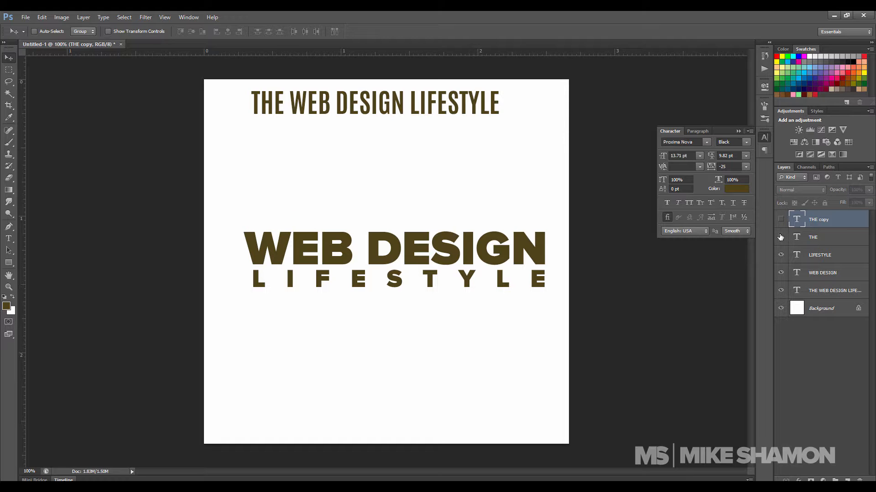
pyautogui.click(782, 239)
pyautogui.click(782, 219)
pyautogui.click(781, 219)
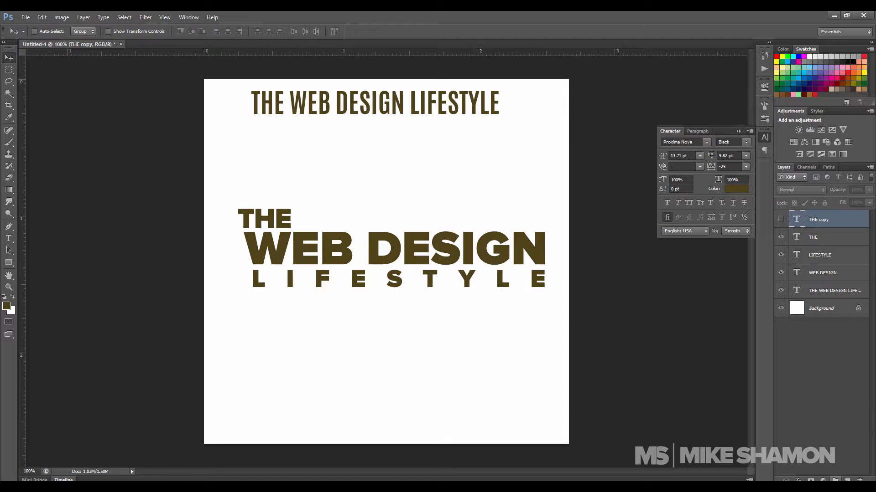
# Create a new layer group and move the THE copy, THE, LIFESTYLE and WEB DESIGN layers into it.
pyautogui.click(835, 480)
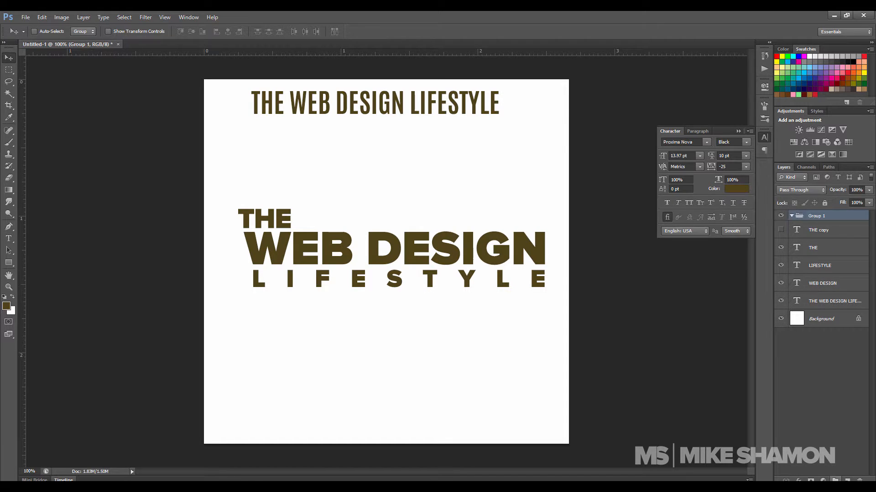
pyautogui.click(844, 232)
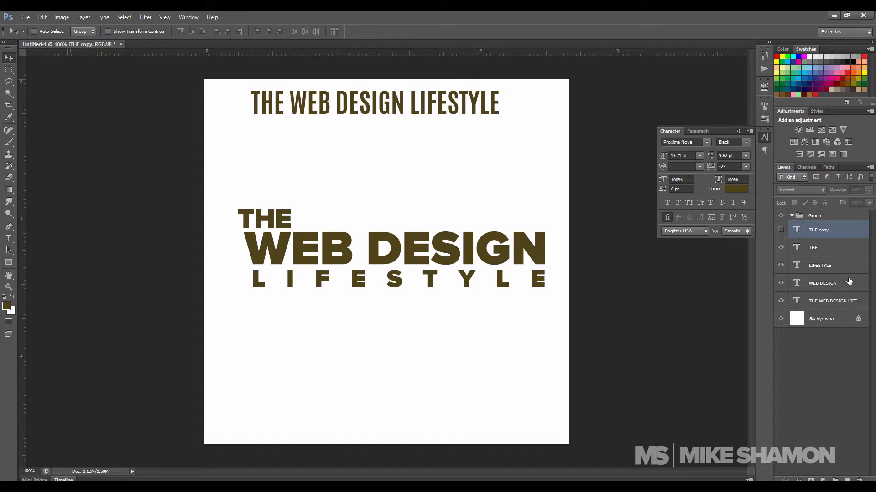
pyautogui.keyDown('shift'); pyautogui.click(849, 282); pyautogui.keyUp('shift')
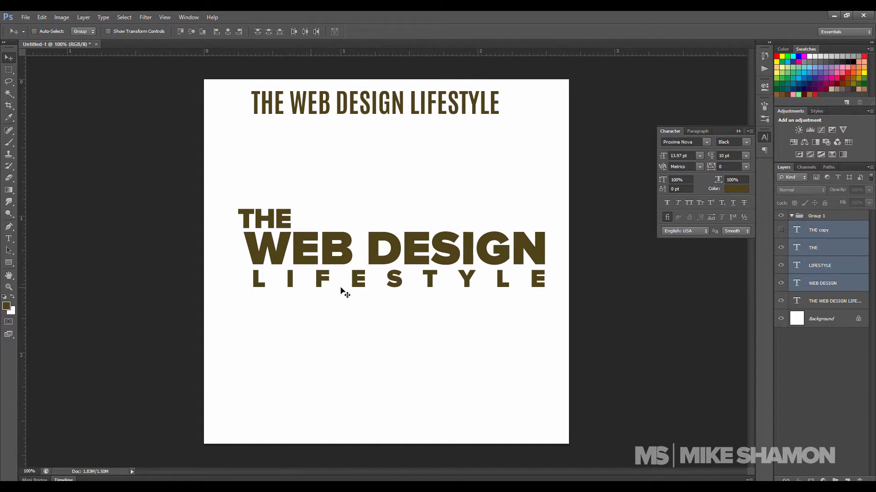
pyautogui.moveTo(842, 231); pyautogui.dragTo(842, 217)
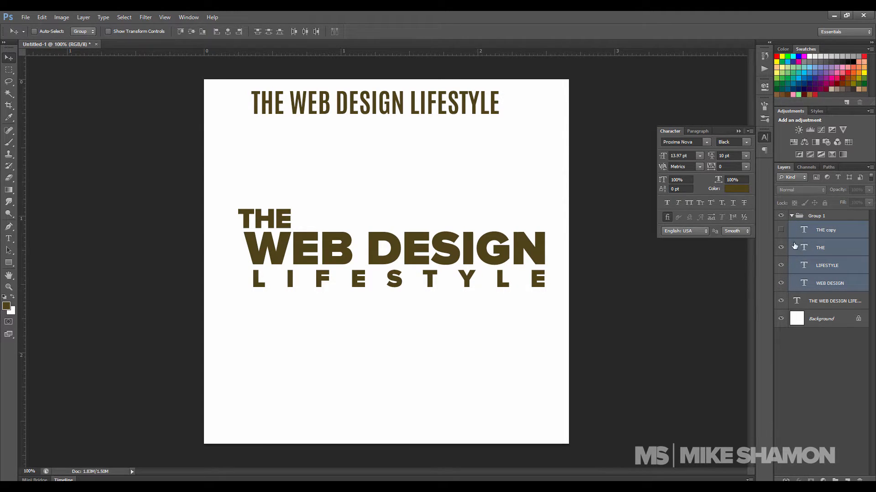
# Hide the one-line THE WEB DESIGN LIFESTYLE text layer and check Group 1 by switching its visibility off and on.
pyautogui.click(793, 216)
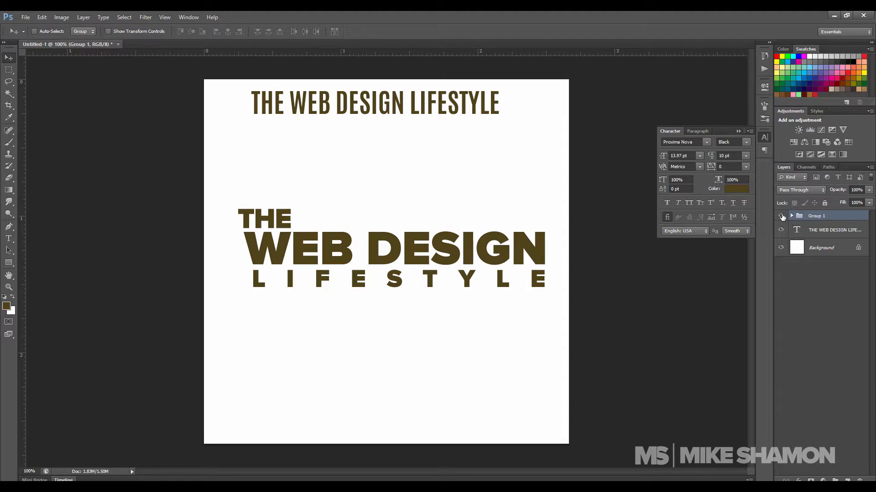
pyautogui.click(781, 230)
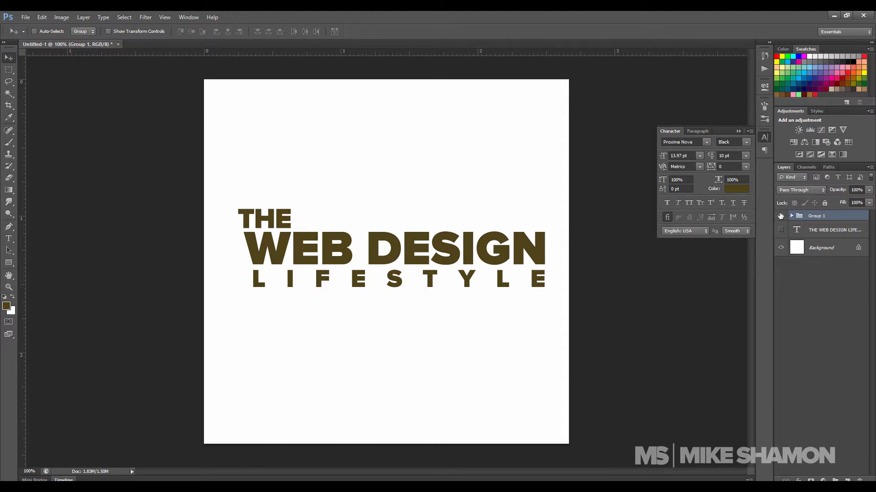
pyautogui.click(781, 216)
pyautogui.click(780, 216)
# Duplicate Group 1, hide the original group, and select all four text layers inside the copy.
pyautogui.moveTo(833, 217); pyautogui.dragTo(847, 480)
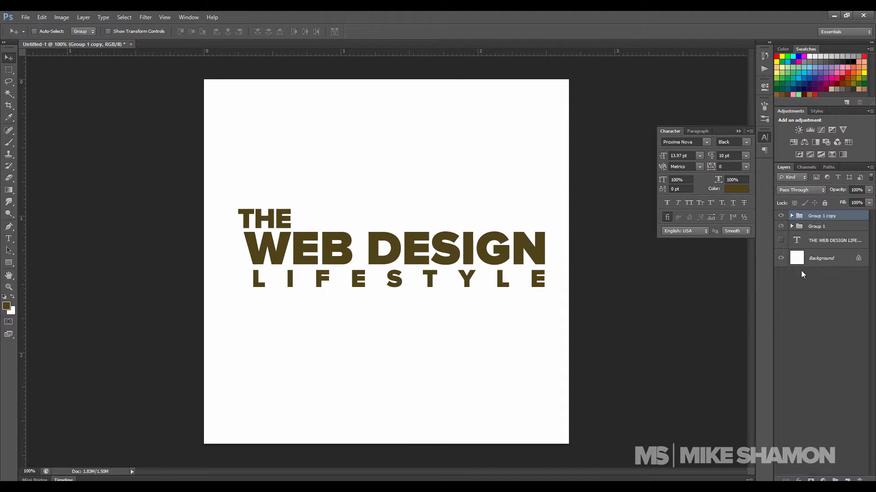
pyautogui.click(780, 226)
pyautogui.click(792, 216)
pyautogui.click(791, 216)
pyautogui.click(791, 217)
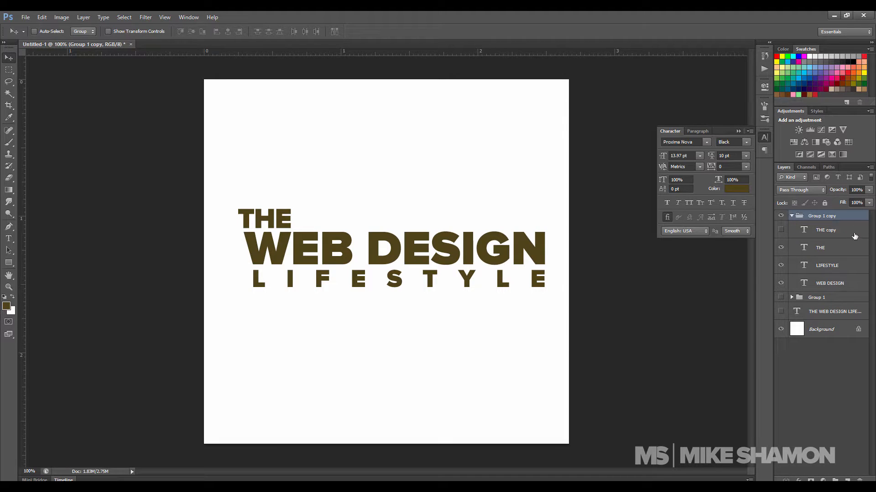
pyautogui.keyDown('shift'); pyautogui.click(856, 284); pyautogui.keyUp('shift')
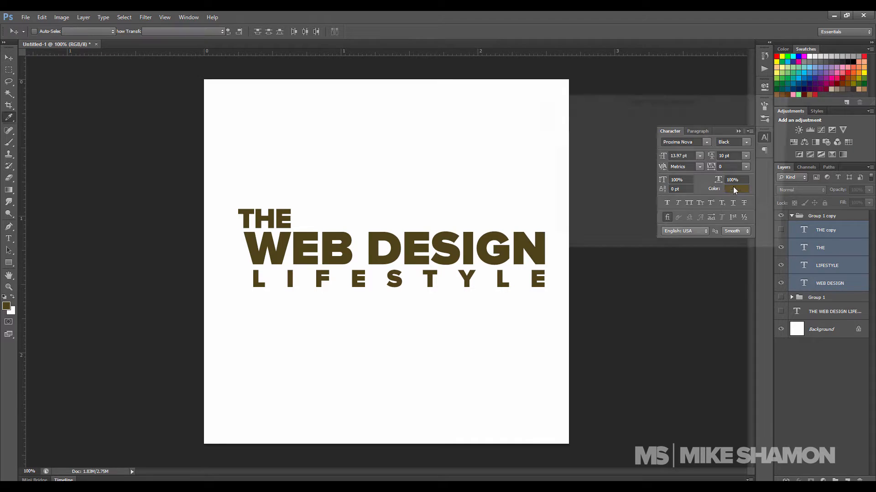
# Recolor the selected text layers in the group copy to tan #c4b27d.
pyautogui.click(736, 189)
pyautogui.click(630, 155)
pyautogui.moveTo(629, 155); pyautogui.dragTo(581, 146)
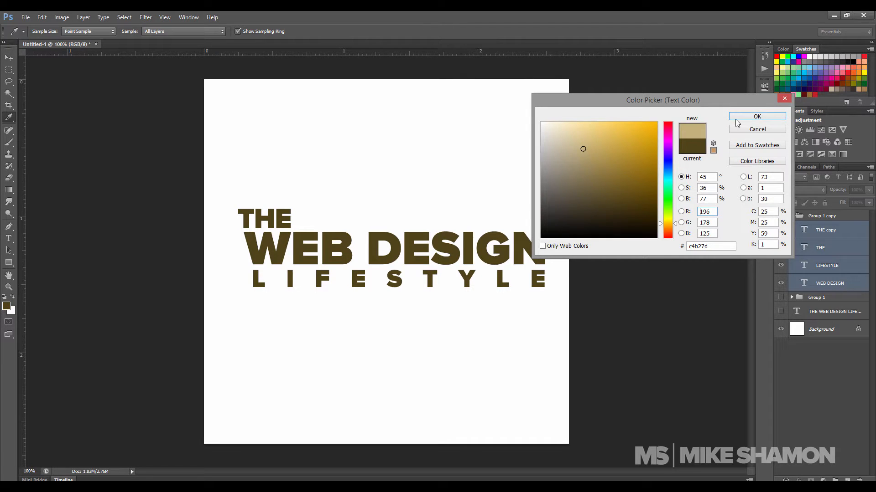
pyautogui.click(757, 116)
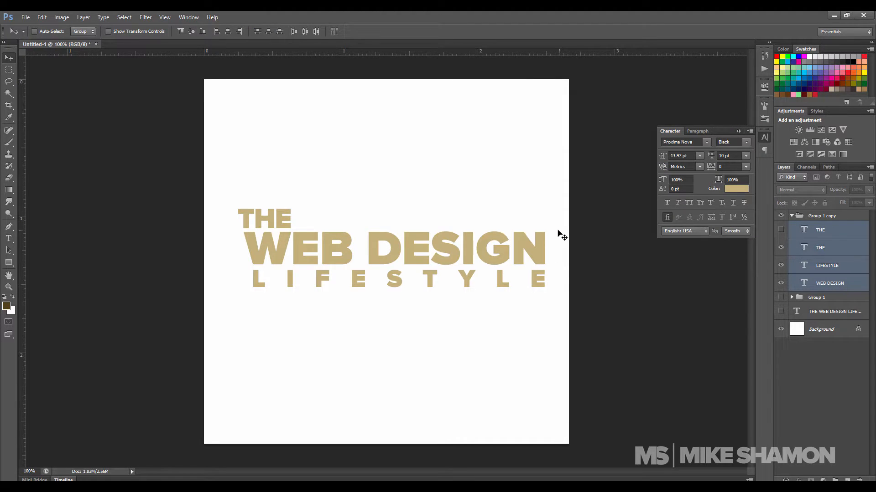
# Shift the selected logo text slightly left and recolor it to medium blue #48a0b8.
pyautogui.moveTo(520, 244); pyautogui.dragTo(513, 245)
pyautogui.click(742, 189)
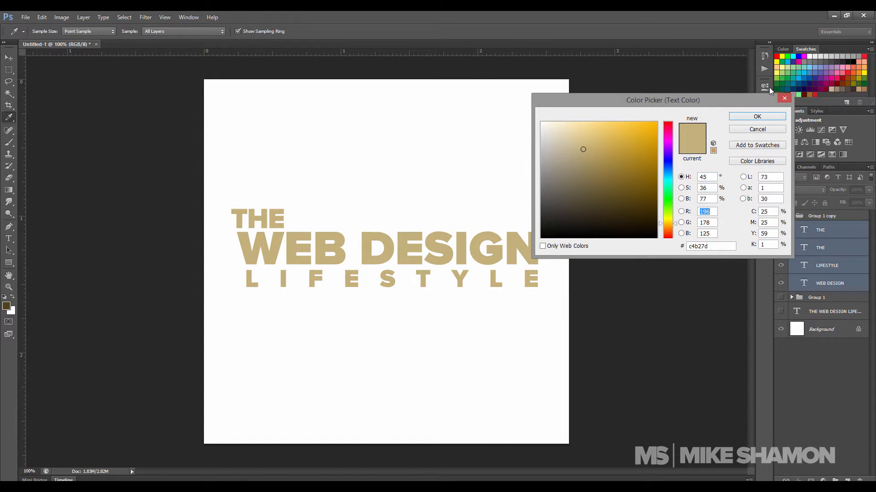
pyautogui.click(810, 71)
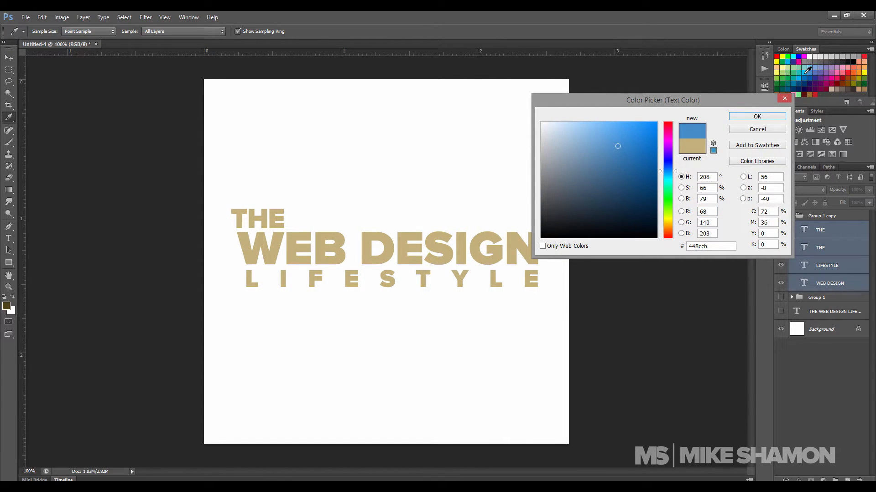
pyautogui.click(806, 72)
pyautogui.moveTo(625, 134)
pyautogui.mouseDown()
pyautogui.moveTo(616, 133)
pyautogui.moveTo(615, 153)
pyautogui.mouseUp()
pyautogui.click(757, 116)
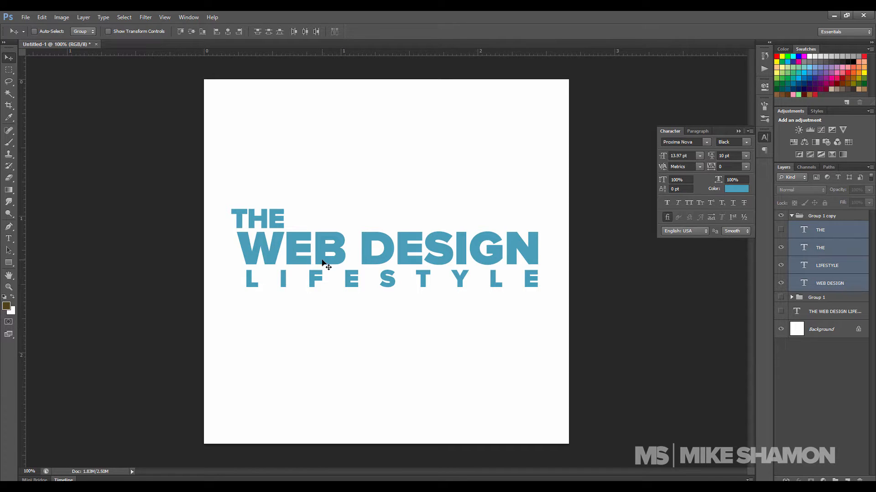
# Recolor only the word DESIGN in the WEB DESIGN layer to dark teal #024d62.
pyautogui.click(862, 226)
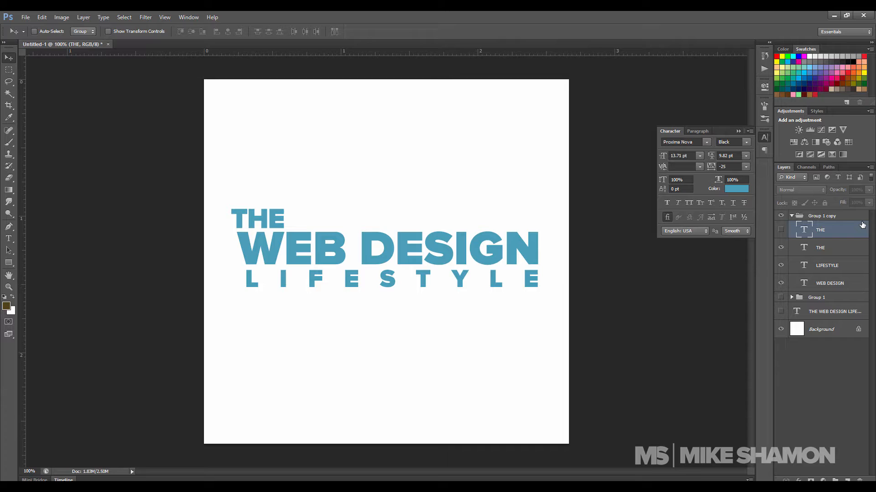
pyautogui.click(857, 245)
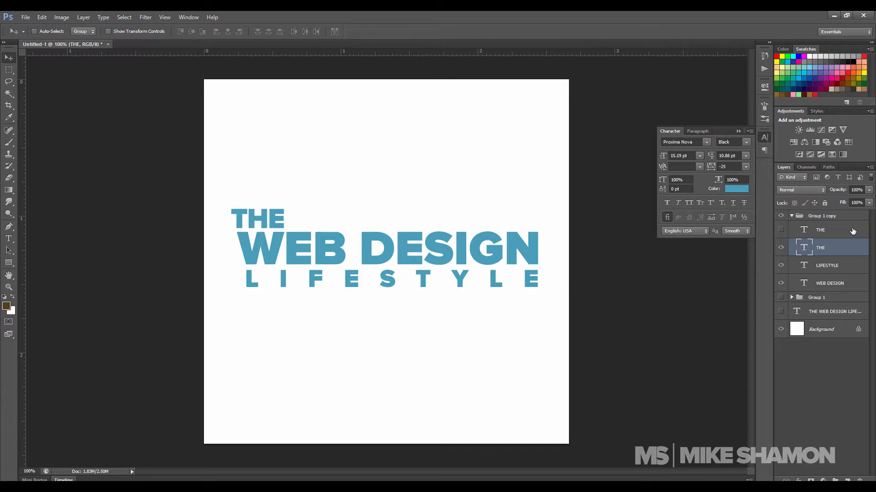
pyautogui.click(852, 231)
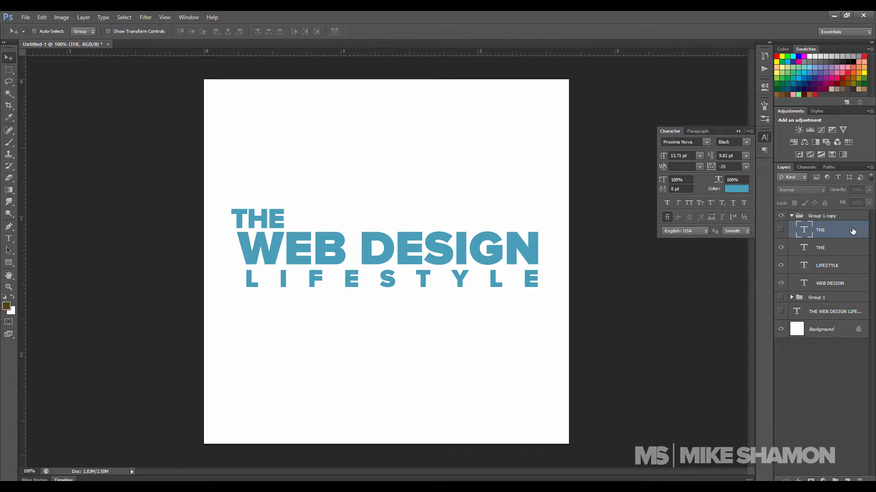
pyautogui.click(851, 287)
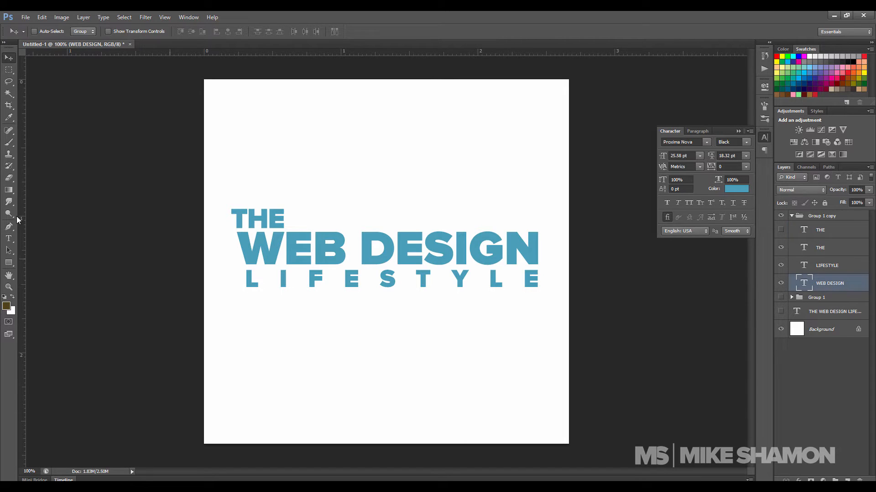
pyautogui.click(9, 238)
pyautogui.moveTo(364, 247); pyautogui.dragTo(549, 248)
pyautogui.click(735, 189)
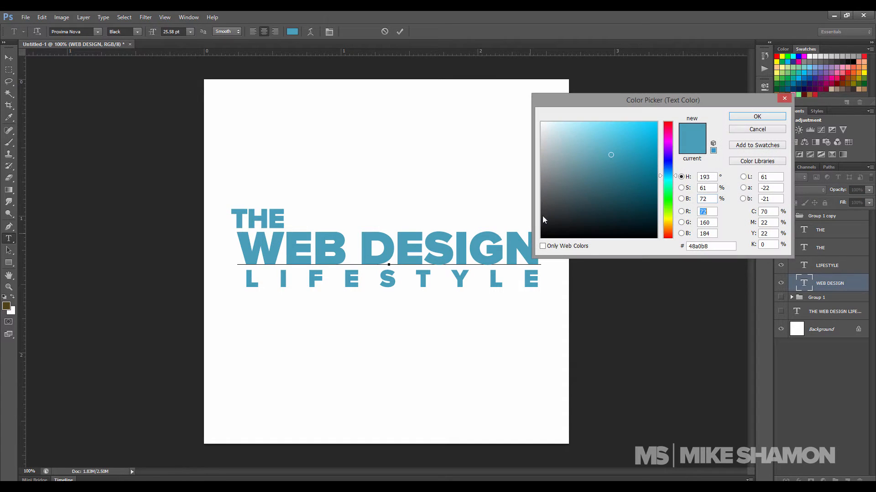
pyautogui.click(647, 181)
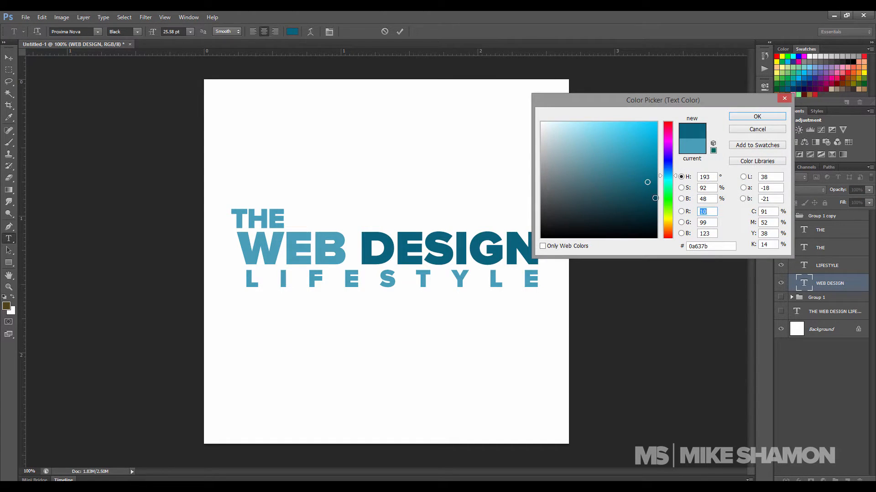
pyautogui.click(655, 199)
pyautogui.moveTo(654, 200); pyautogui.dragTo(654, 194)
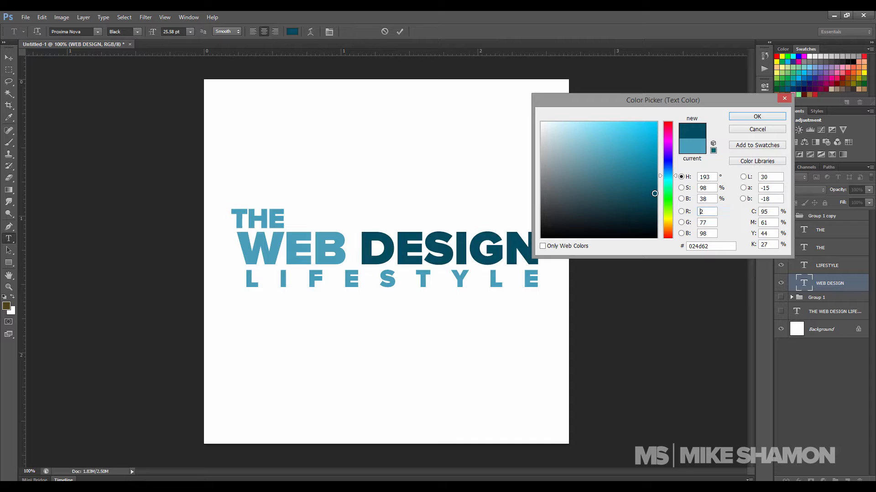
pyautogui.click(755, 117)
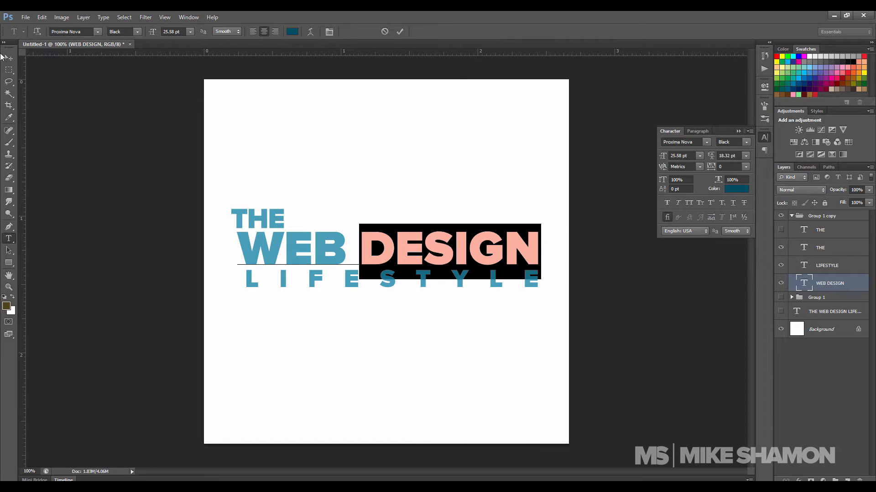
pyautogui.click(9, 57)
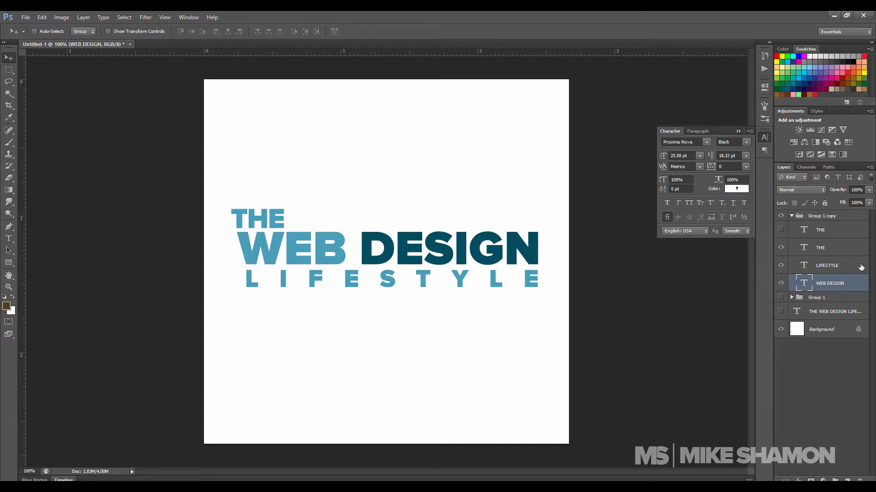
# Tighten the tracking of the WEB DESIGN text layer to -50.
pyautogui.click(860, 269)
pyautogui.click(858, 286)
pyautogui.click(745, 166)
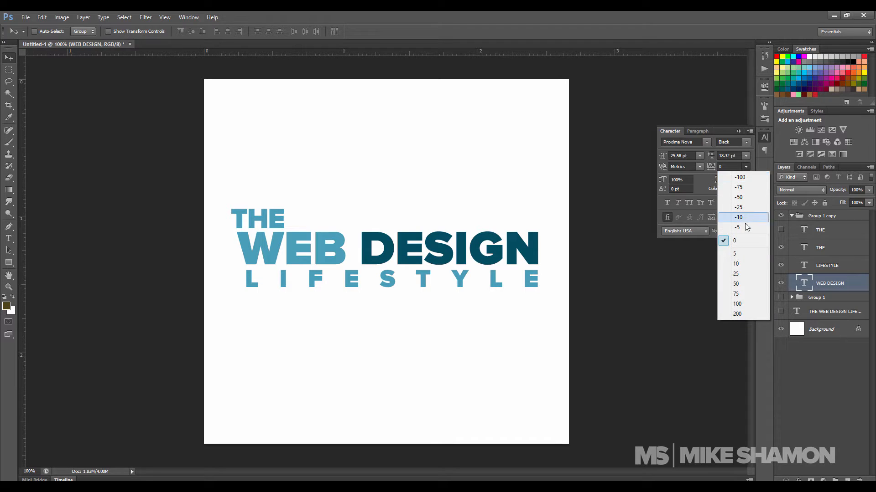
pyautogui.click(750, 203)
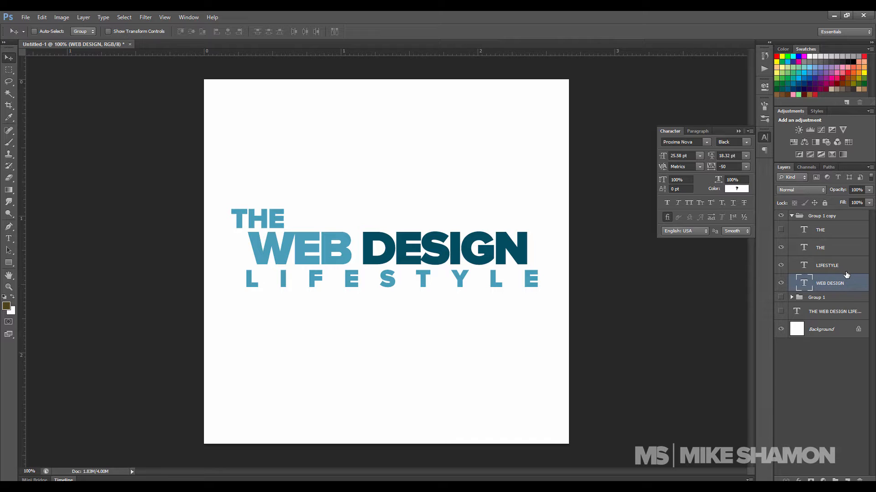
# Scale the LIFESTYLE text down to 12.66 pt so it fits beneath the narrowed WEB DESIGN line.
pyautogui.click(848, 268)
pyautogui.hotkey('ctrl', 't')
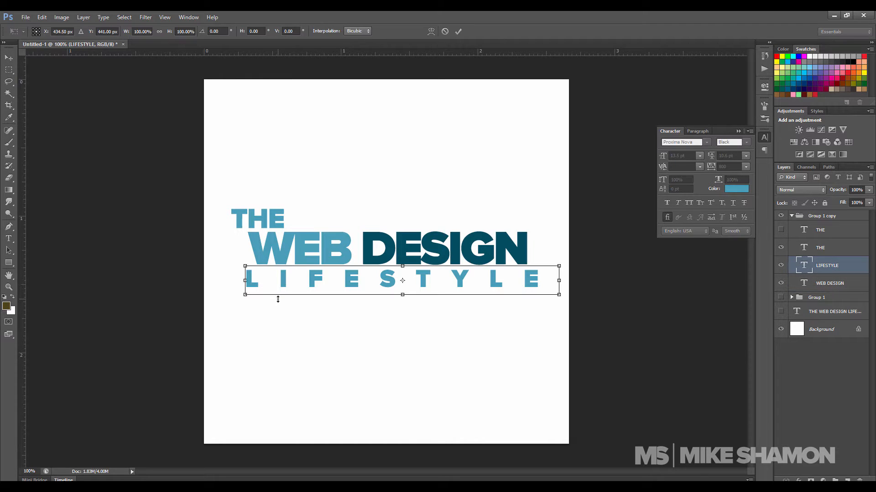
pyautogui.hotkey('ctrl', '+')
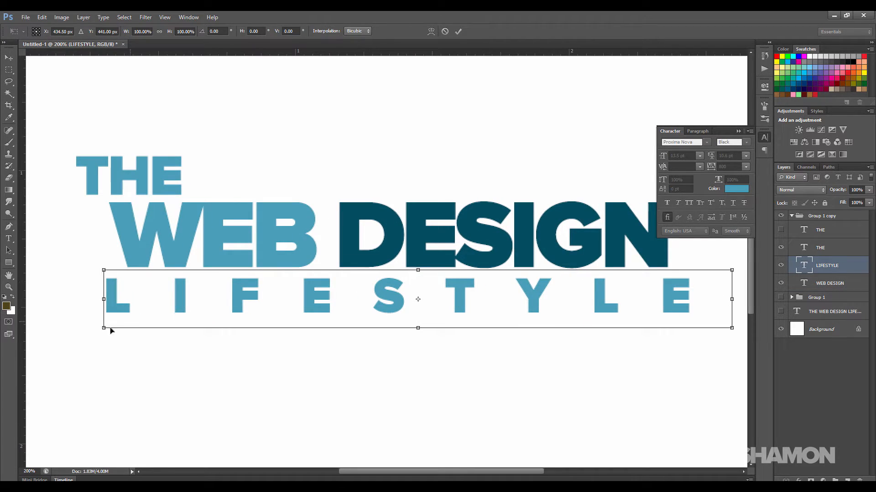
pyautogui.moveTo(104, 328); pyautogui.dragTo(125, 320)
pyautogui.moveTo(558, 263); pyautogui.dragTo(493, 279)
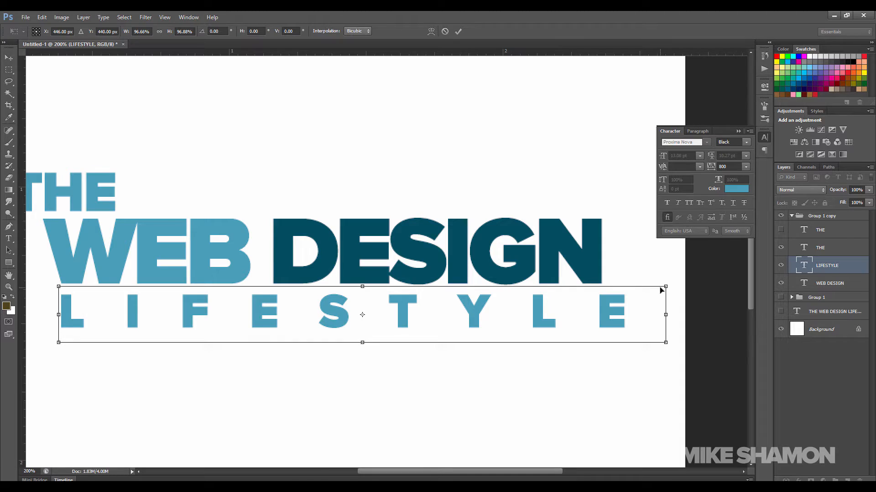
pyautogui.moveTo(661, 290); pyautogui.dragTo(644, 285)
pyautogui.hotkey('ctrl', 'z')
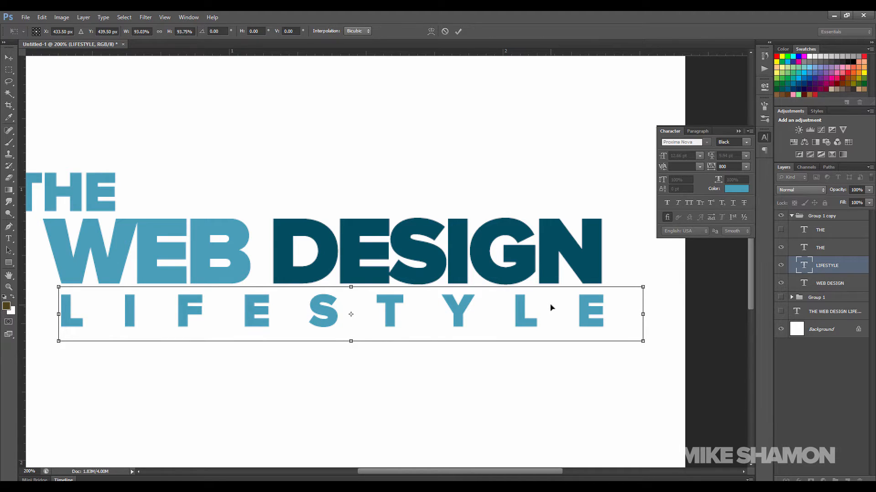
pyautogui.press('Return')
pyautogui.moveTo(213, 189); pyautogui.dragTo(278, 243)
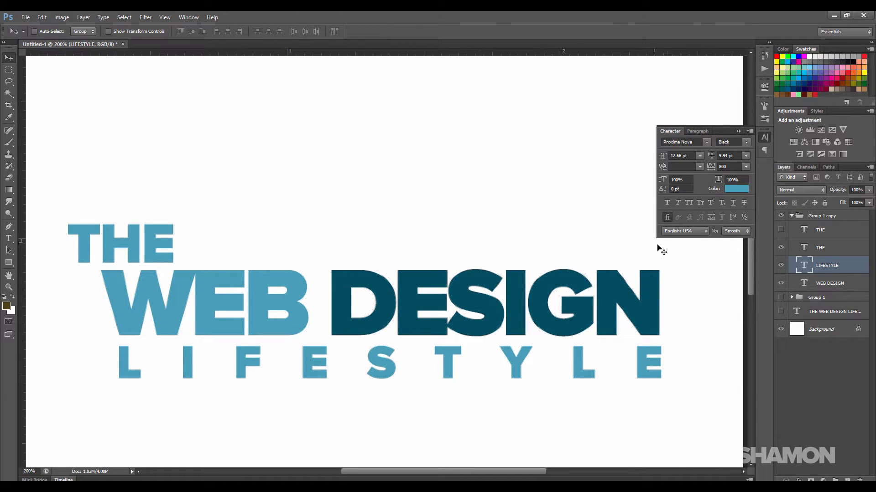
# Tighten the tracking of the WEB DESIGN text layer further to -100.
pyautogui.click(851, 282)
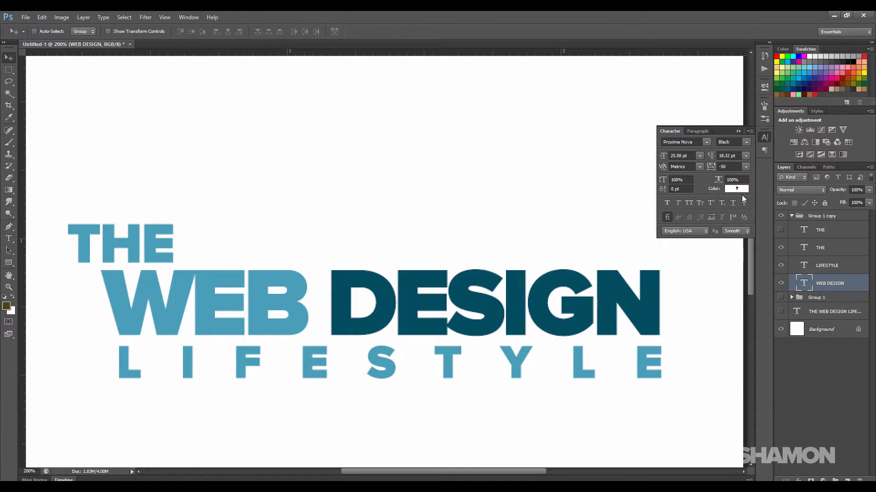
pyautogui.click(746, 167)
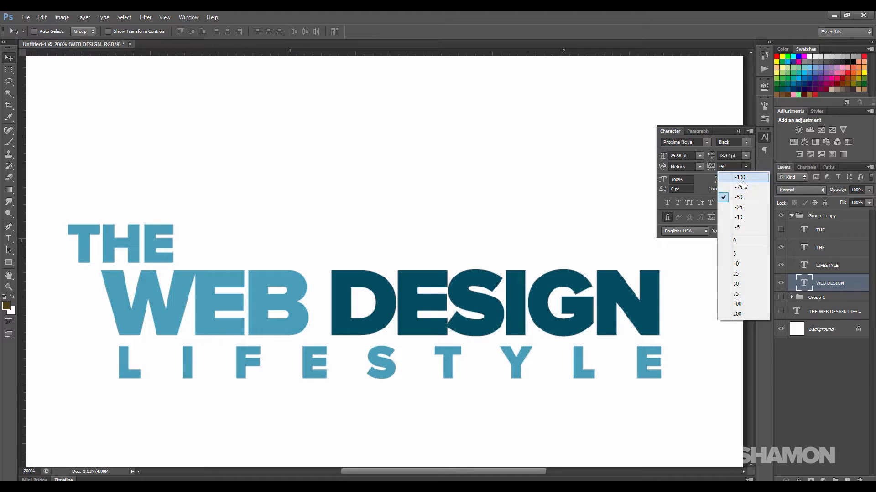
pyautogui.click(743, 182)
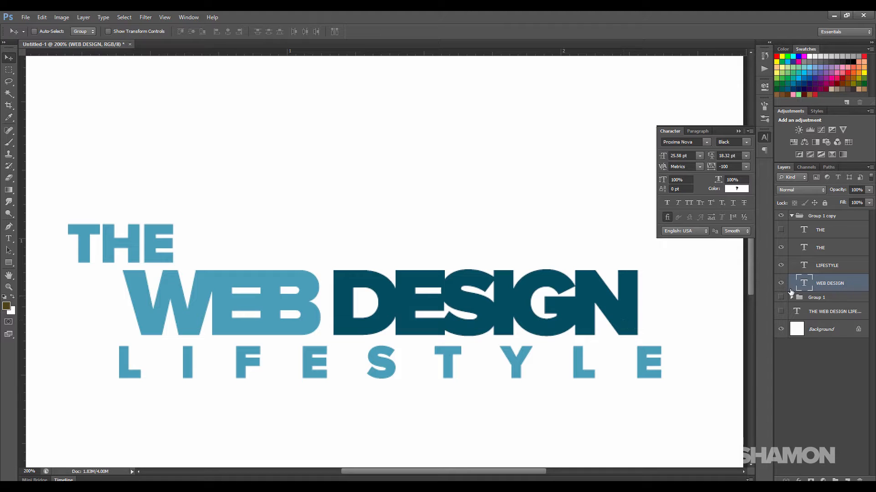
# Try a white 1 px outside stroke layer style on the WEB DESIGN text layer and discard it.
pyautogui.doubleClick(852, 285)
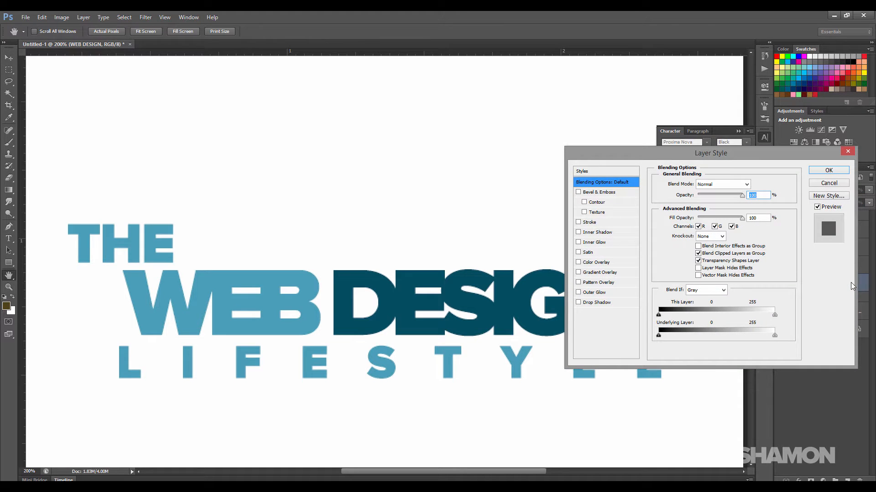
pyautogui.click(606, 225)
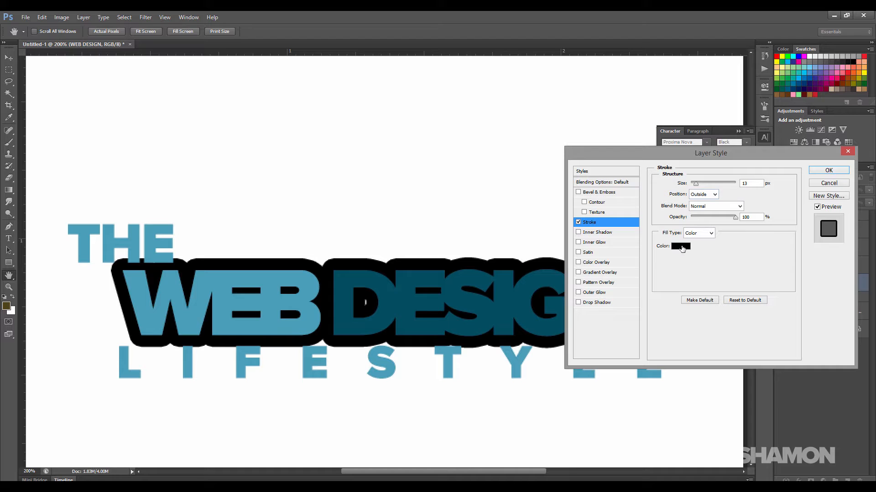
pyautogui.click(682, 247)
pyautogui.moveTo(577, 129); pyautogui.dragTo(541, 122)
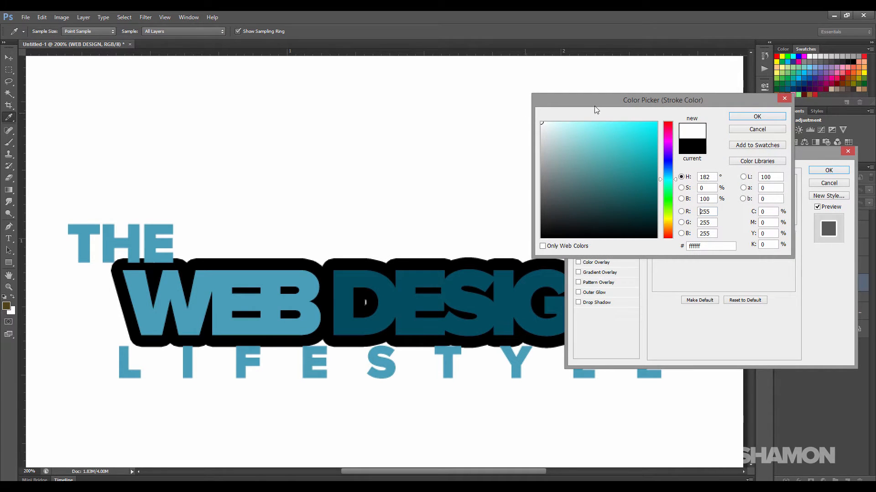
pyautogui.click(734, 118)
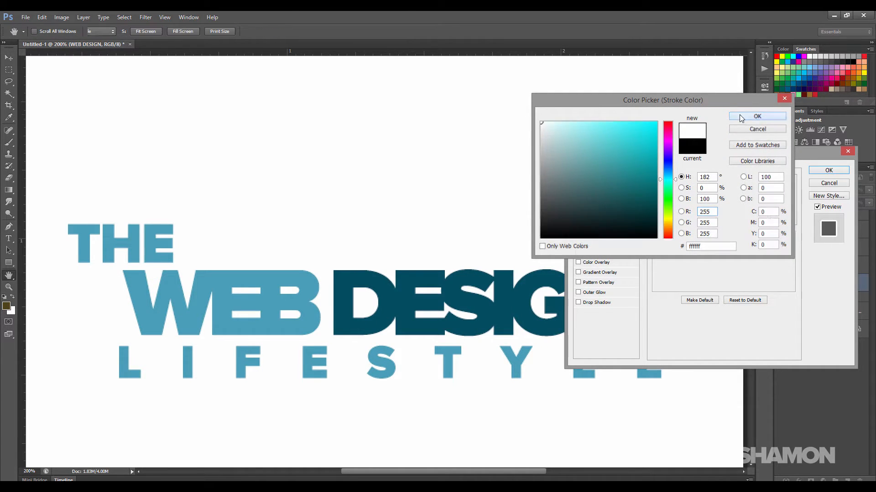
pyautogui.moveTo(696, 189); pyautogui.dragTo(689, 190)
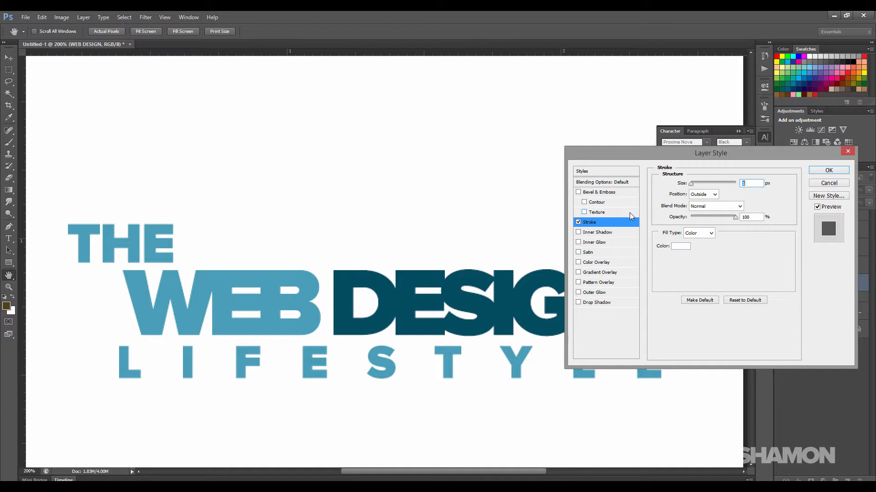
pyautogui.click(578, 222)
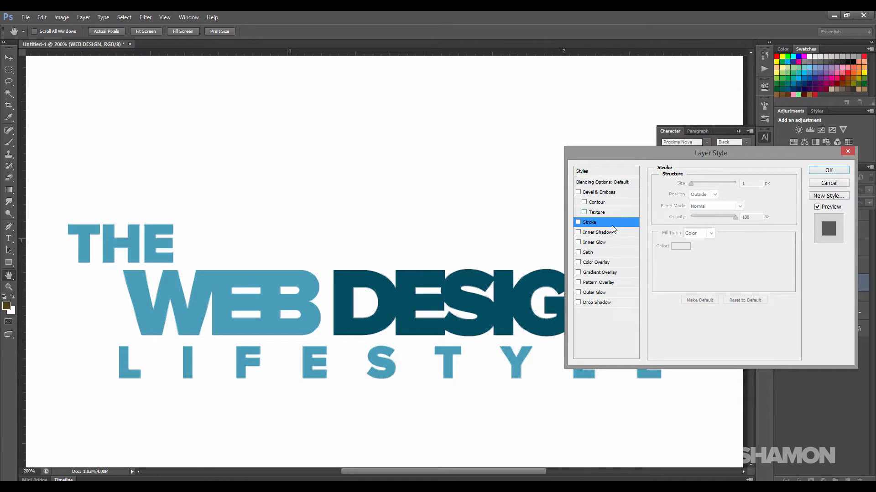
pyautogui.click(825, 183)
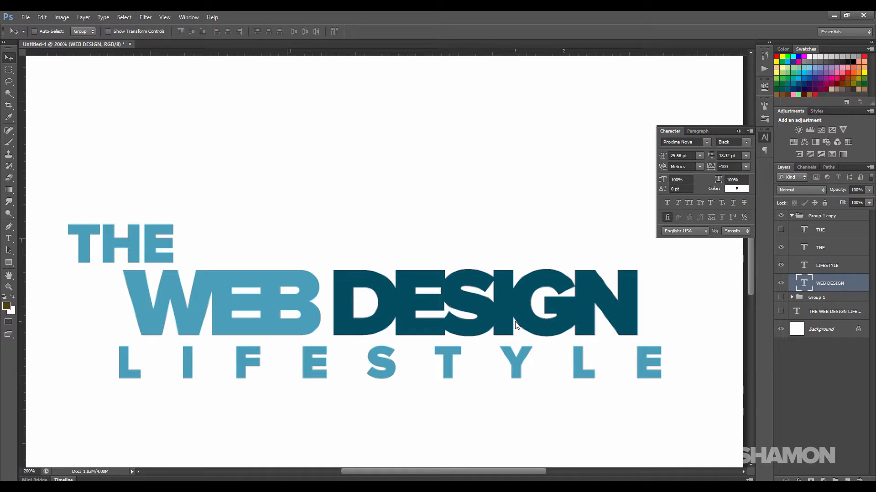
# Try tracking values of -75, -80, -85, -90 and -75 again on the WEB DESIGN text layer.
pyautogui.click(745, 166)
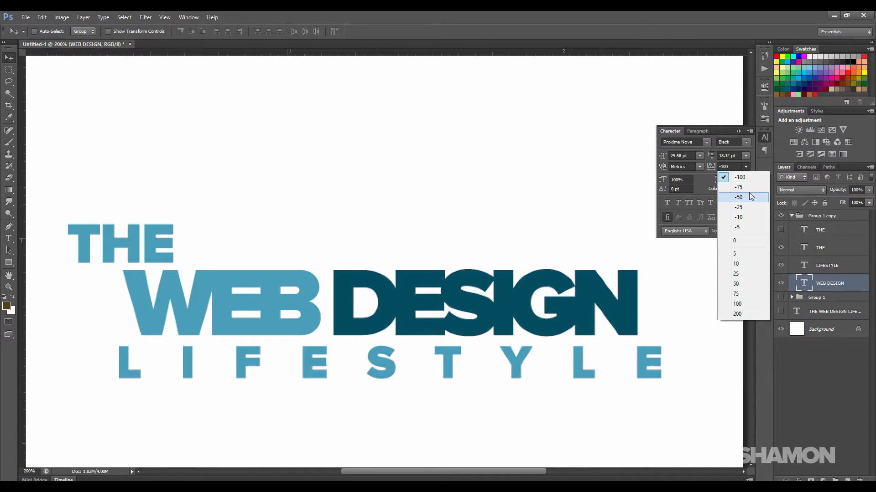
pyautogui.click(750, 178)
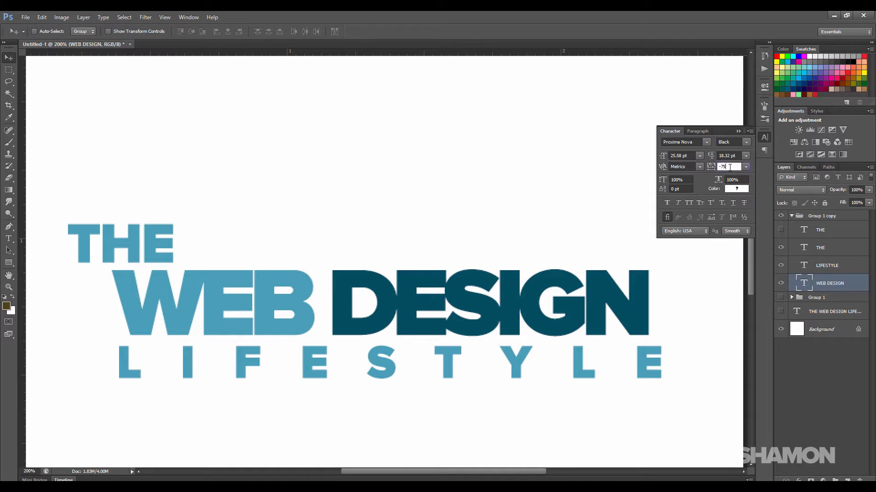
pyautogui.doubleClick(729, 167)
pyautogui.write('-80')
pyautogui.press('Return')
pyautogui.click(733, 168)
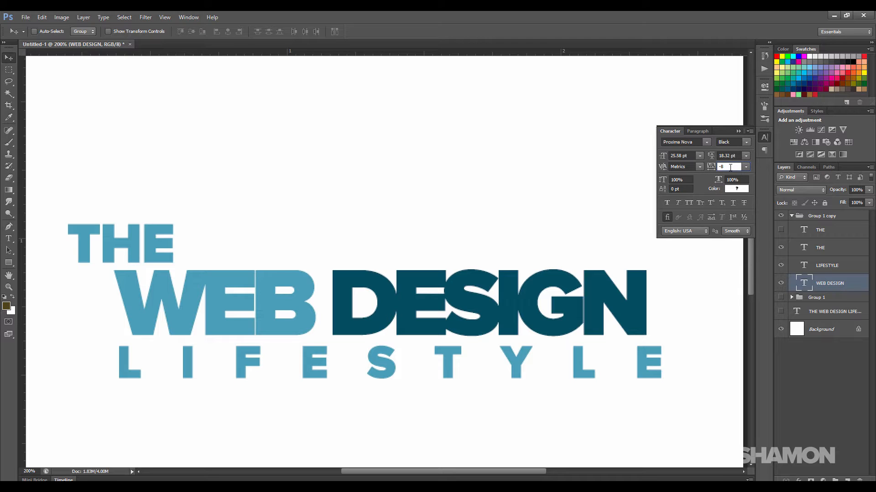
pyautogui.press('Return')
pyautogui.click(735, 167)
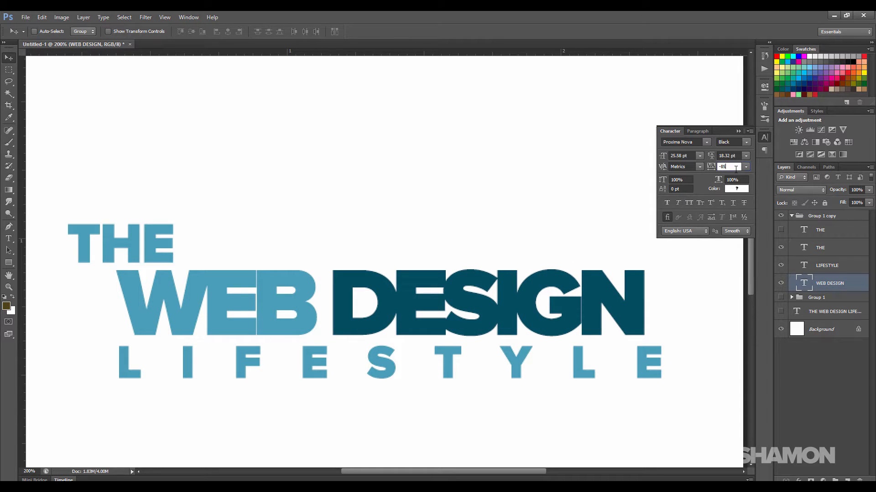
pyautogui.write('-90')
pyautogui.press('Return')
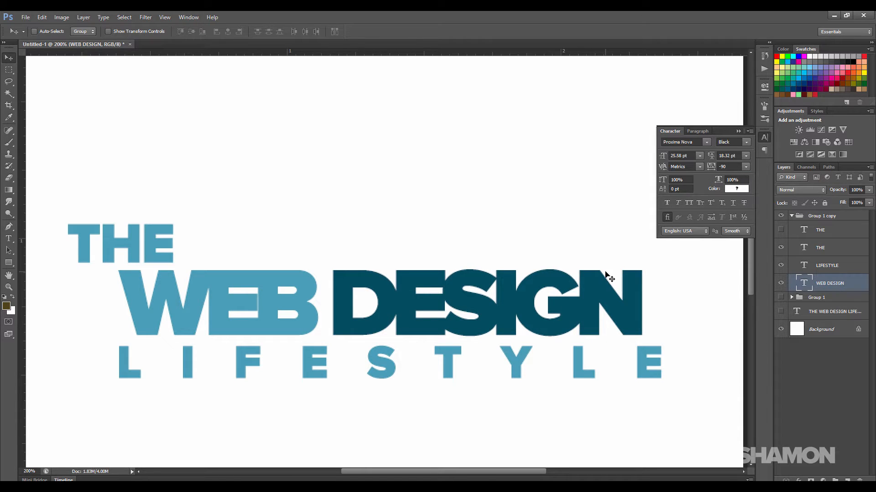
pyautogui.click(748, 170)
pyautogui.click(748, 186)
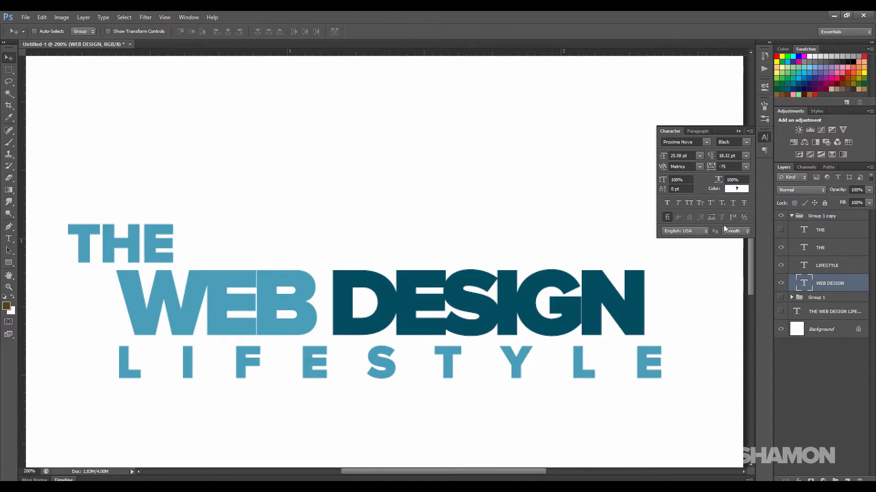
# Set the tracking of the WEB DESIGN text layer to -50.
pyautogui.click(747, 168)
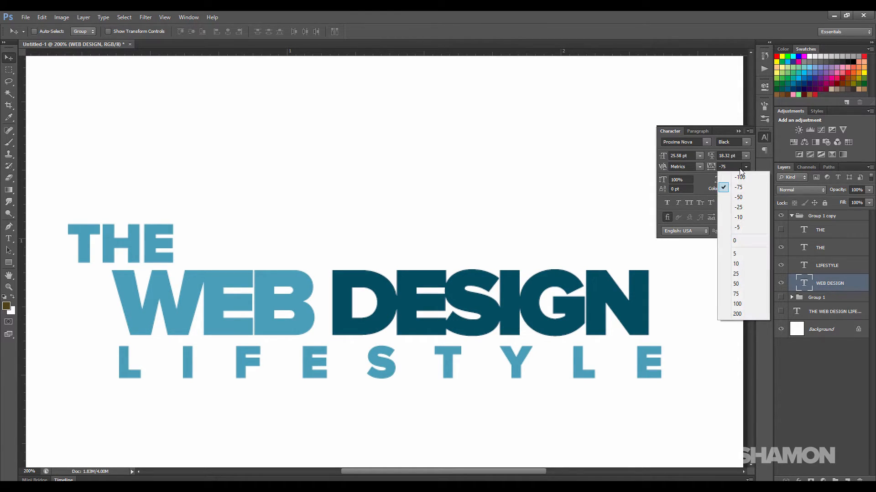
pyautogui.click(747, 167)
pyautogui.click(728, 167)
pyautogui.write('-50')
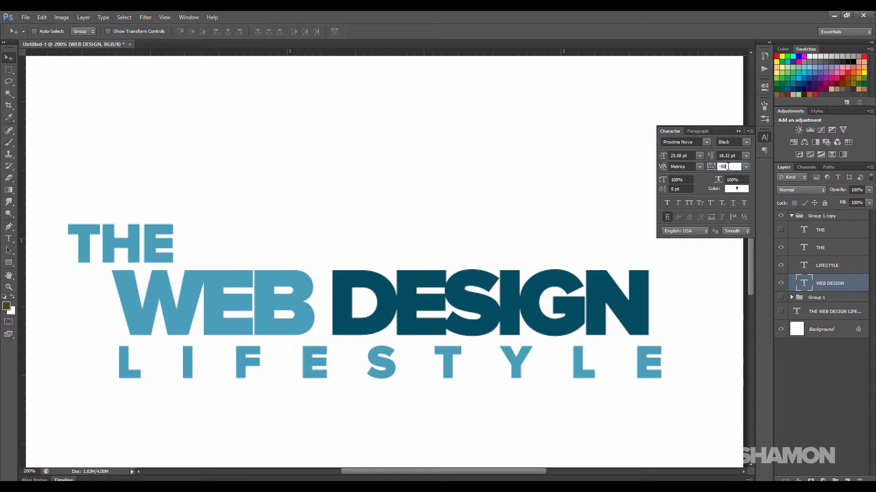
pyautogui.press('Return')
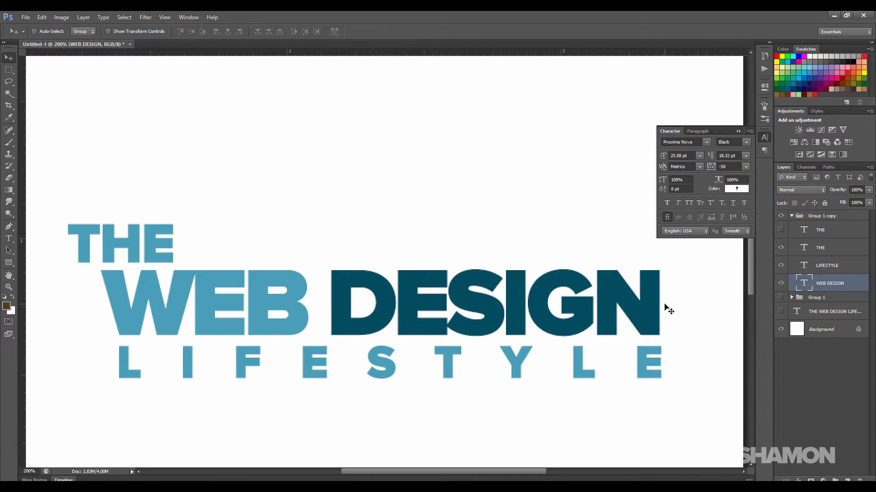
# Shift the visible THE text horizontally to the right so it sits just above the W of WEB.
pyautogui.click(833, 235)
pyautogui.hotkey('alt', '[')
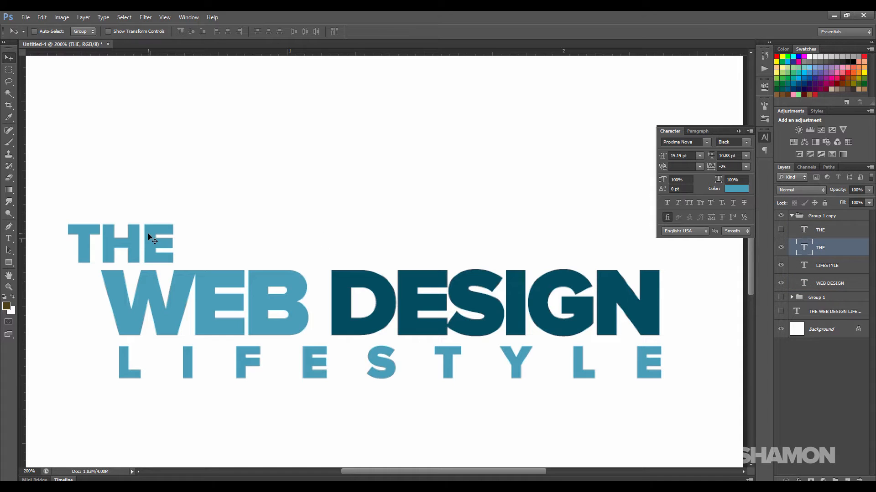
pyautogui.moveTo(150, 233); pyautogui.dragTo(174, 233)
pyautogui.press('Left')
pyautogui.press('Left')
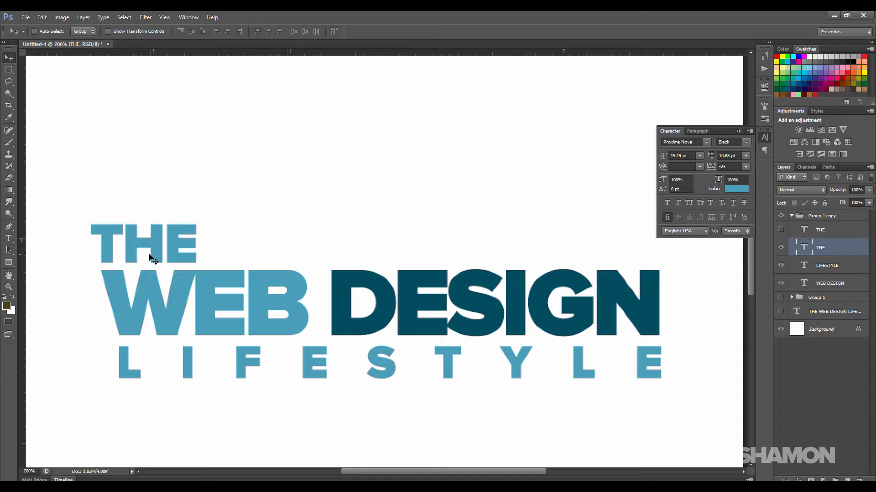
# Set the tracking of the visible THE text layer to -50.
pyautogui.click(725, 166)
pyautogui.write('-25')
pyautogui.click(743, 166)
pyautogui.click(732, 200)
# Try tighter tracking values of -75, -100 and -125 on the THE text layer and undo them.
pyautogui.click(746, 166)
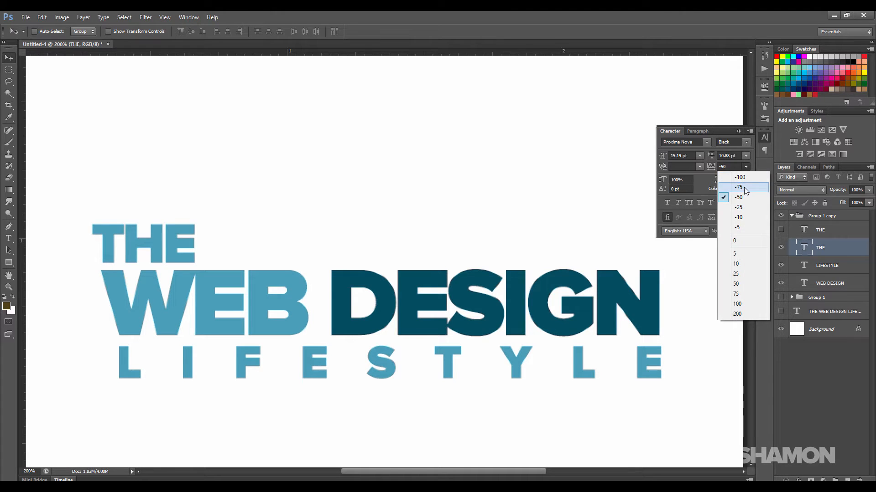
pyautogui.click(743, 187)
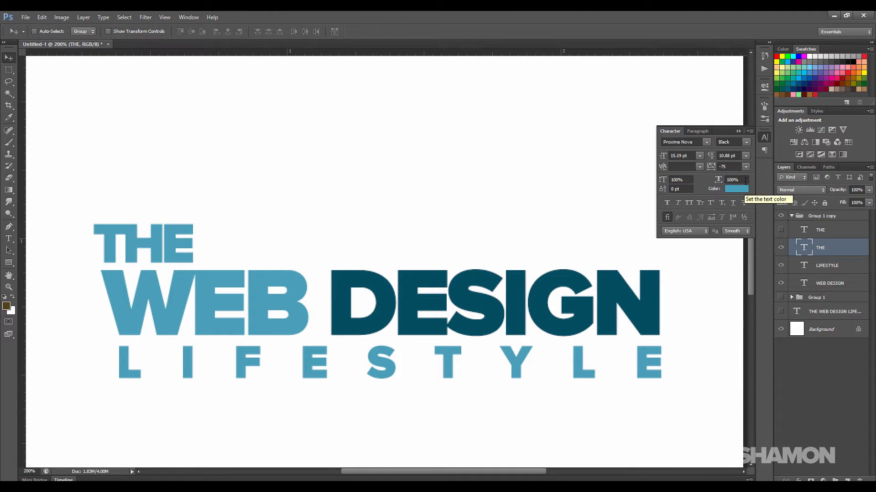
pyautogui.click(745, 166)
pyautogui.click(744, 177)
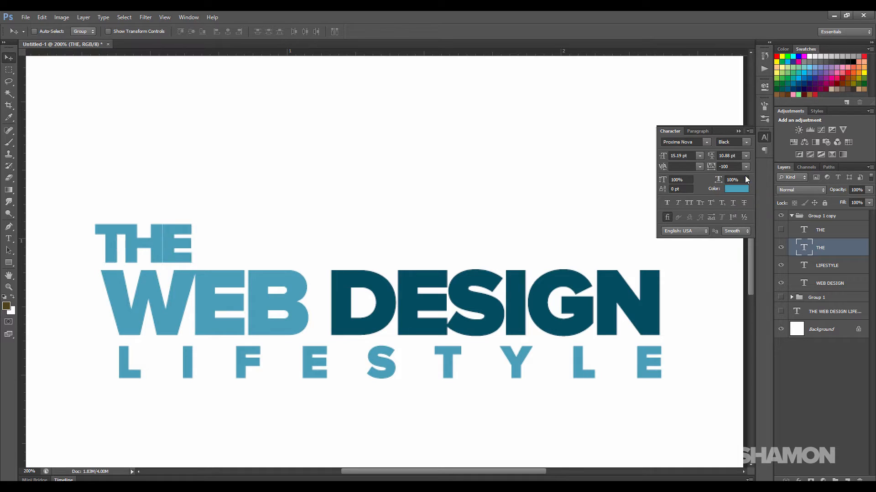
pyautogui.click(733, 167)
pyautogui.write('-125')
pyautogui.press('Return')
pyautogui.hotkey('ctrl', 'z')
pyautogui.hotkey('ctrl', 'alt', 'z')
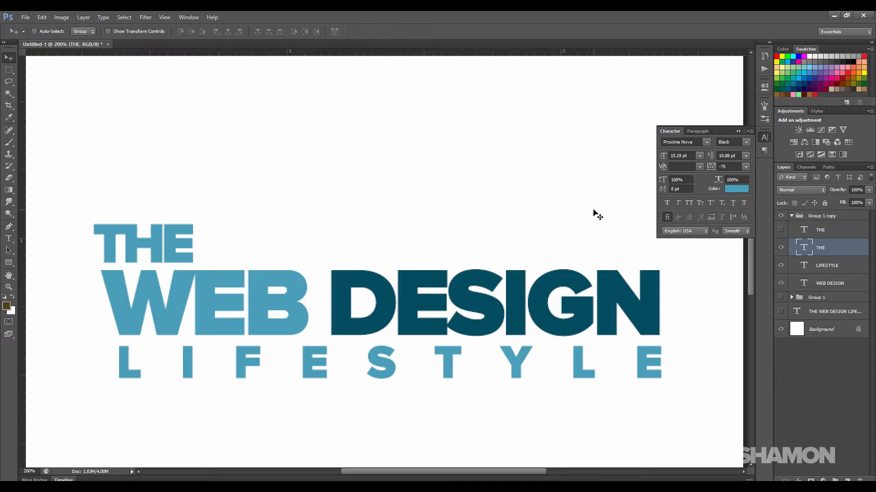
pyautogui.hotkey('ctrl', 'alt', 'z')
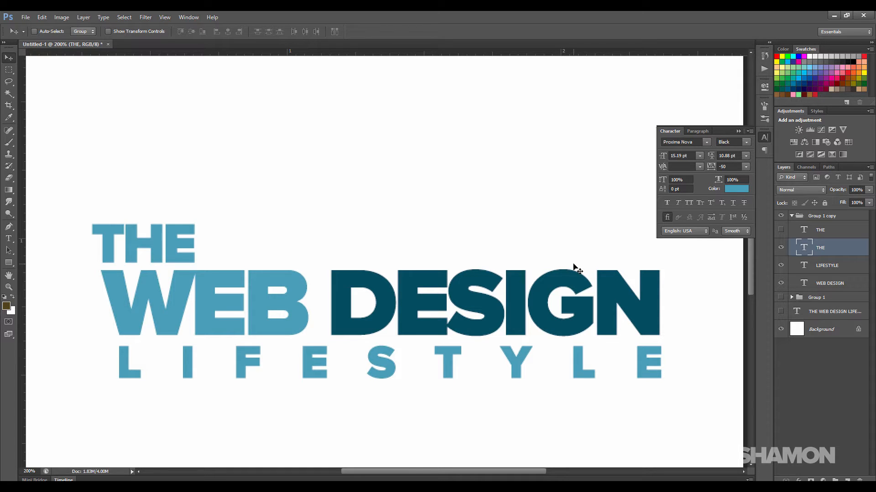
# Hide the remaining visible THE text layer and collapse the Group 1 copy layer group.
pyautogui.hotkey('ctrl', '-')
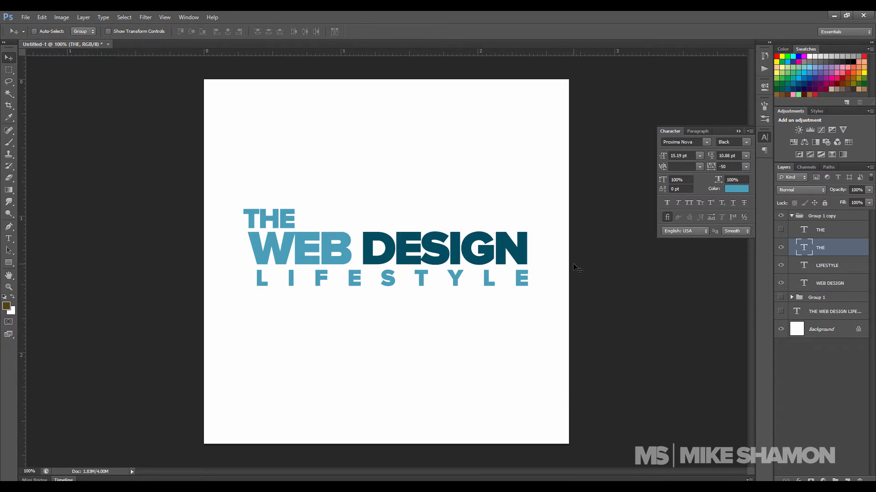
pyautogui.hotkey('ctrl', '+')
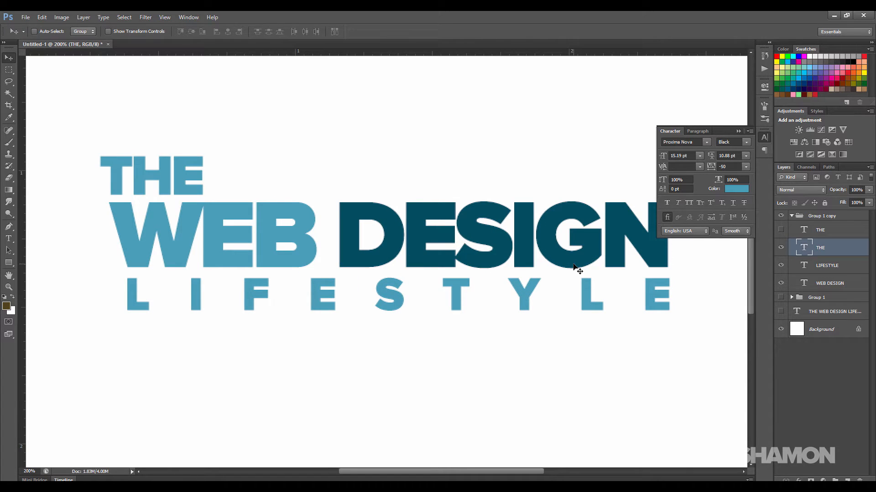
pyautogui.click(780, 249)
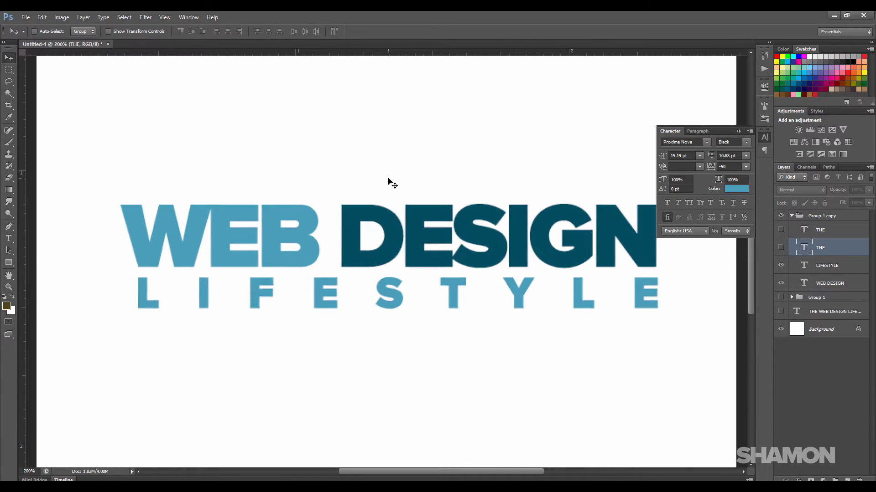
pyautogui.hotkey('ctrl', '-')
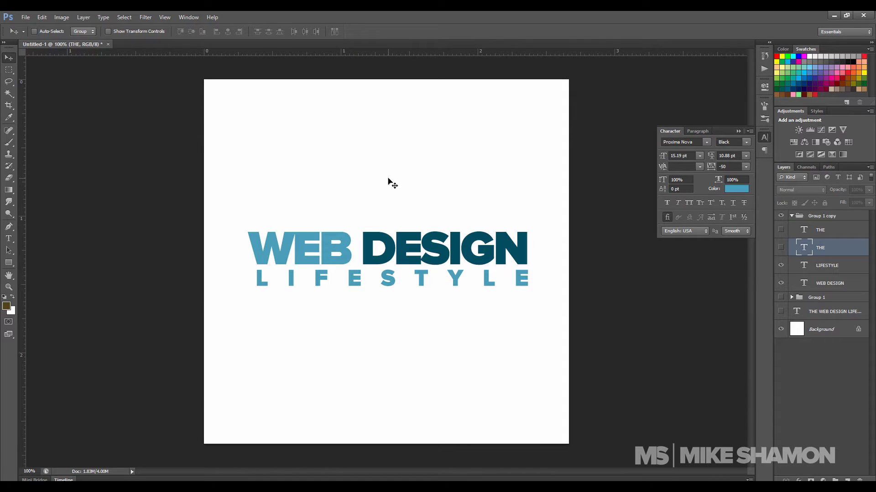
pyautogui.hotkey('ctrl', '+')
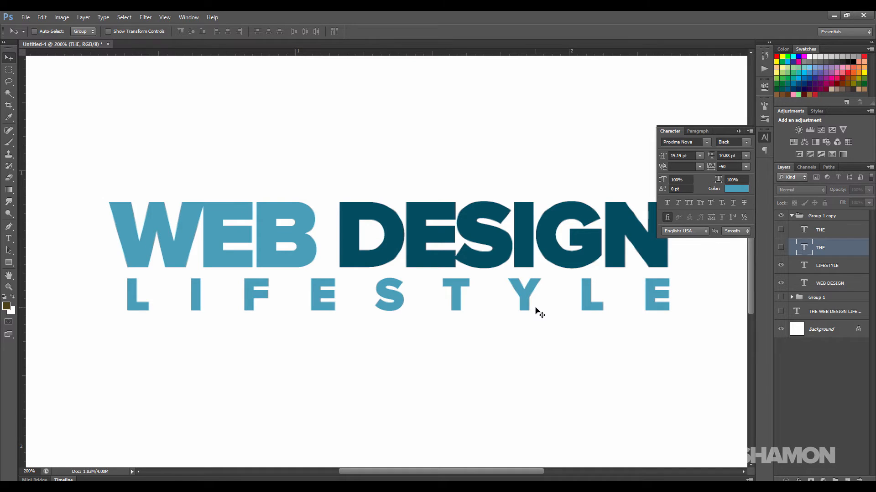
pyautogui.hotkey('ctrl', '-')
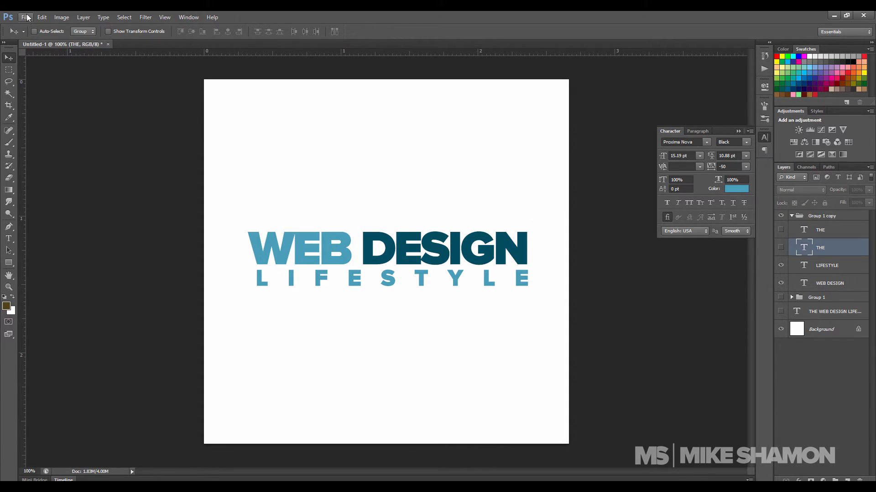
pyautogui.click(796, 216)
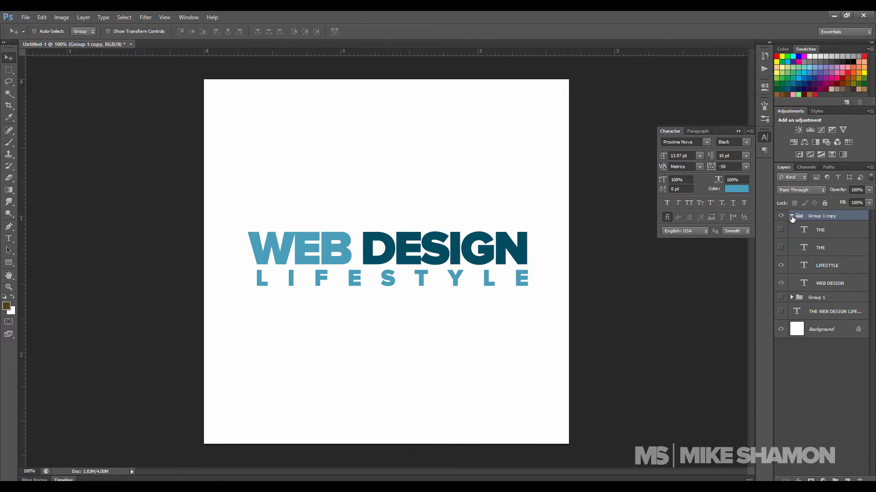
pyautogui.click(791, 216)
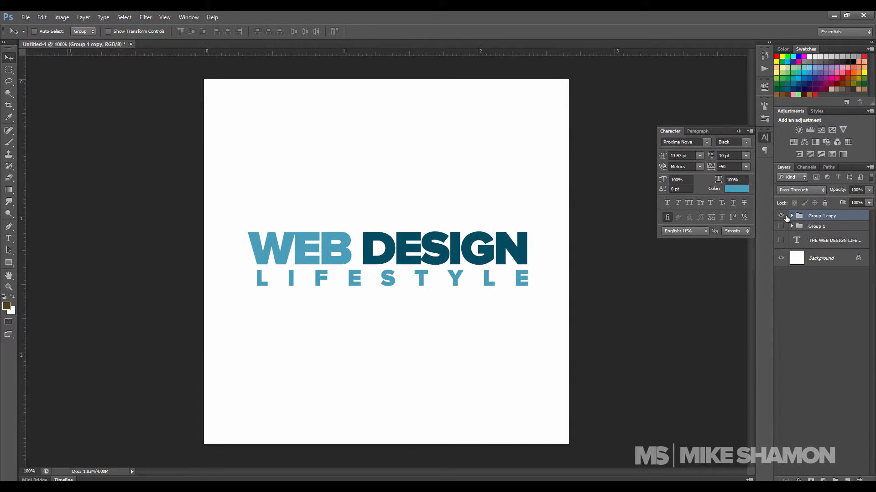
# Reduce the canvas size to 800 by 200 pixels, keeping the anchor centred and accepting the clipping.
pyautogui.click(26, 17)
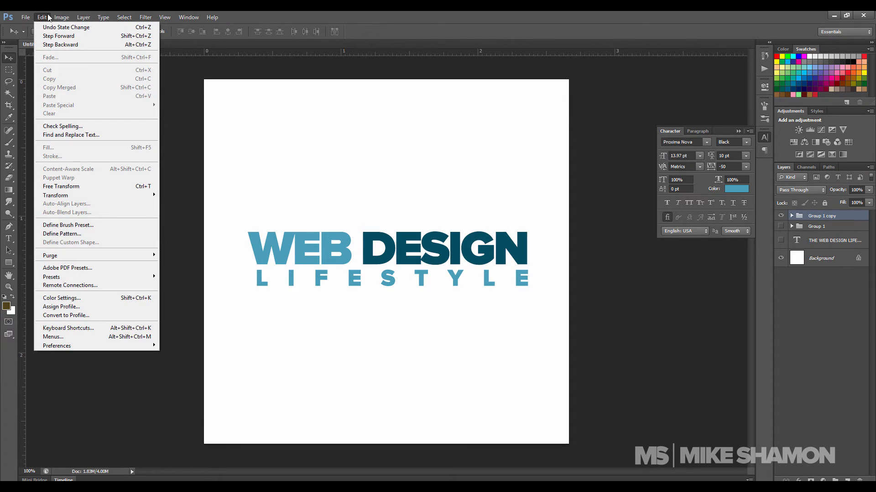
pyautogui.moveTo(62, 17)
pyautogui.click(71, 91)
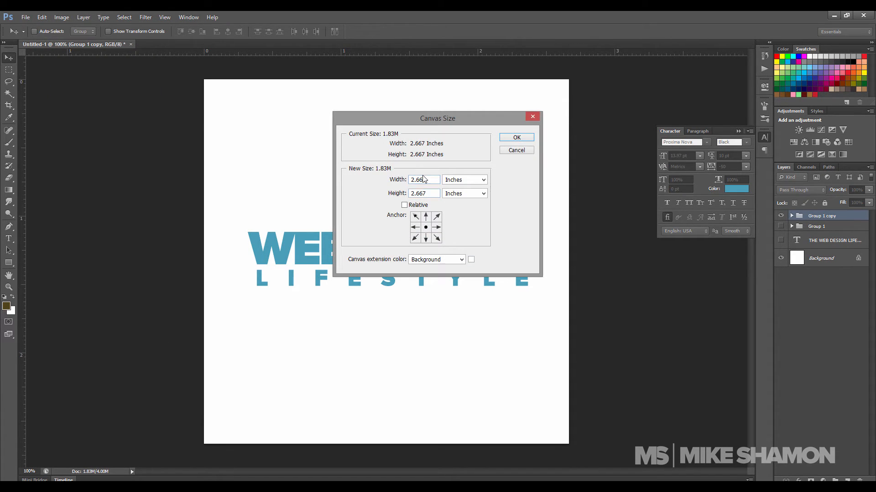
pyautogui.moveTo(453, 118); pyautogui.dragTo(751, 129)
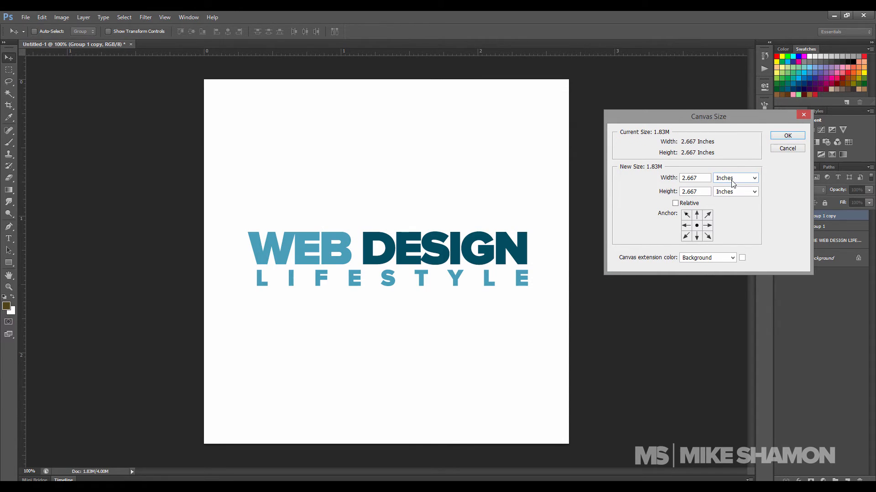
pyautogui.click(733, 178)
pyautogui.click(732, 195)
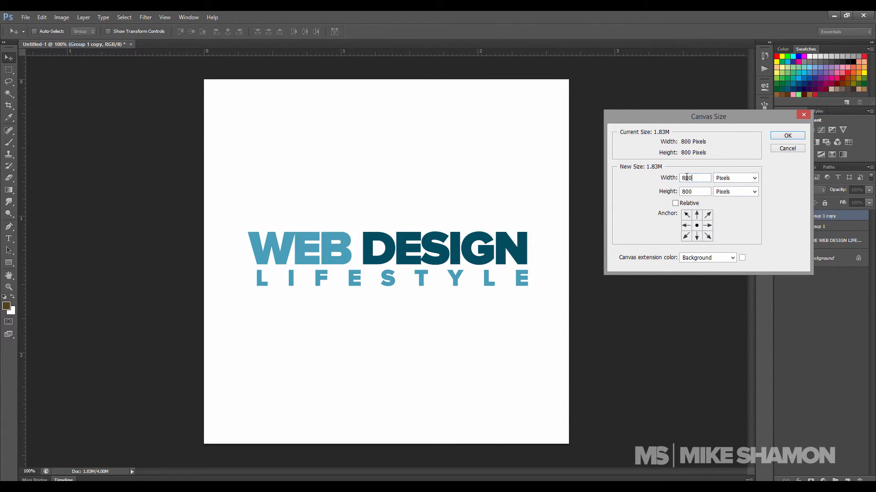
pyautogui.moveTo(686, 179); pyautogui.dragTo(696, 180)
pyautogui.click(697, 178)
pyautogui.press('Tab')
pyautogui.write('200')
pyautogui.press('Return')
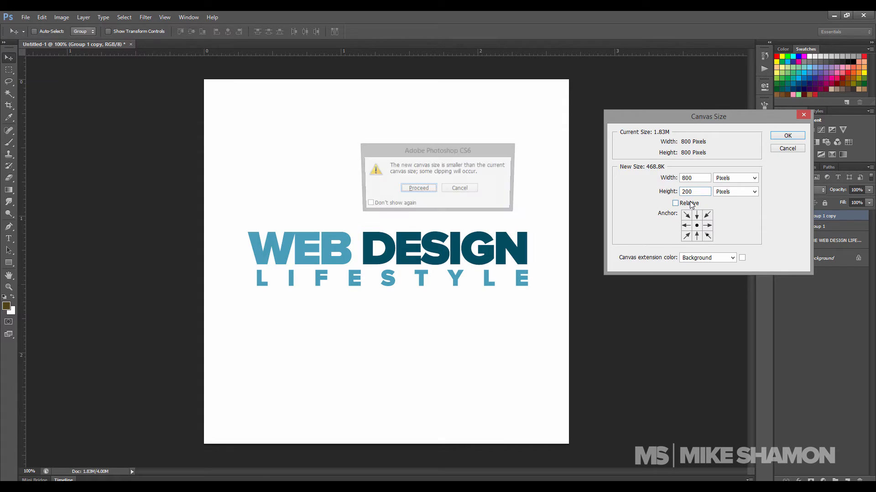
pyautogui.press('Return')
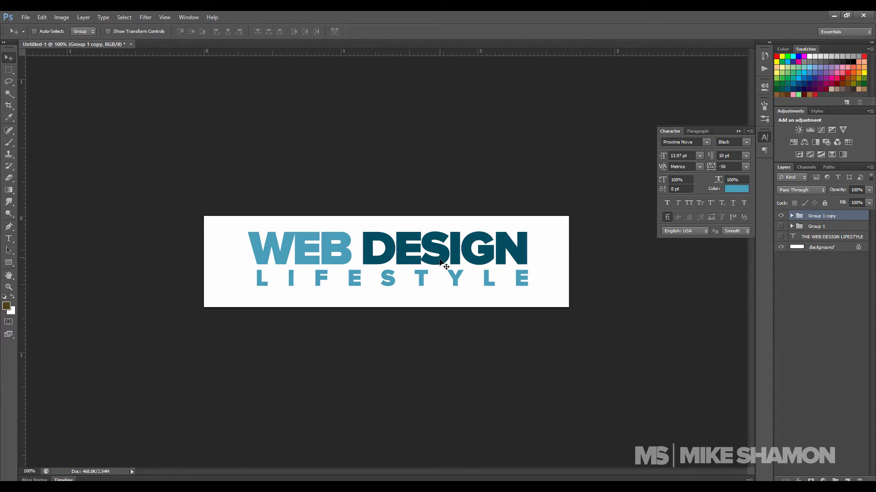
# Reduce the canvas height to 170 pixels, keeping the centre anchor and accepting the clipping.
pyautogui.click(61, 17)
pyautogui.click(75, 91)
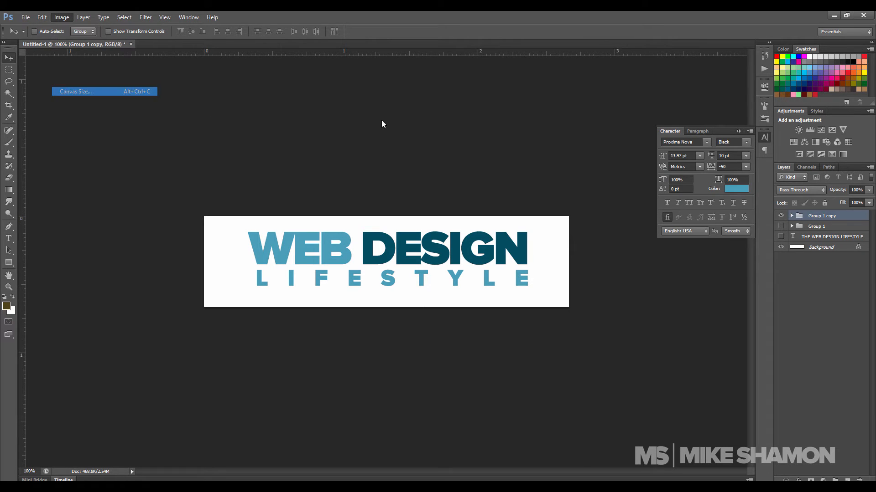
pyautogui.click(726, 179)
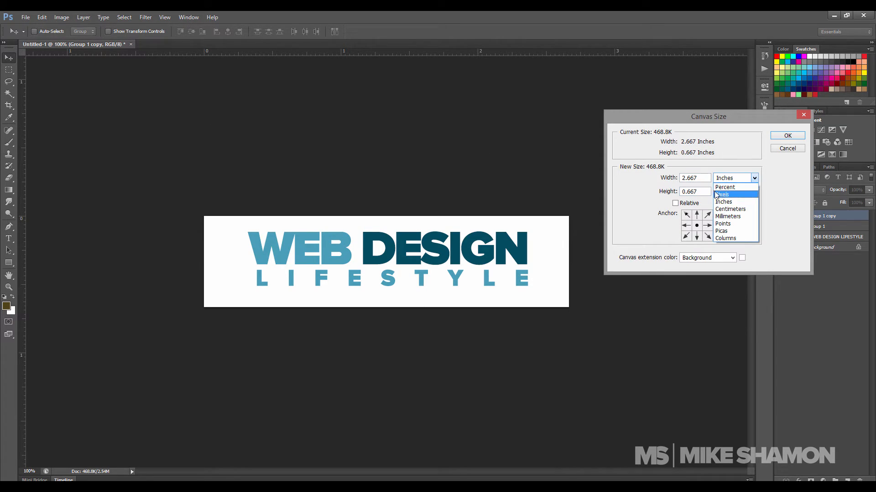
pyautogui.click(722, 194)
pyautogui.press('Tab')
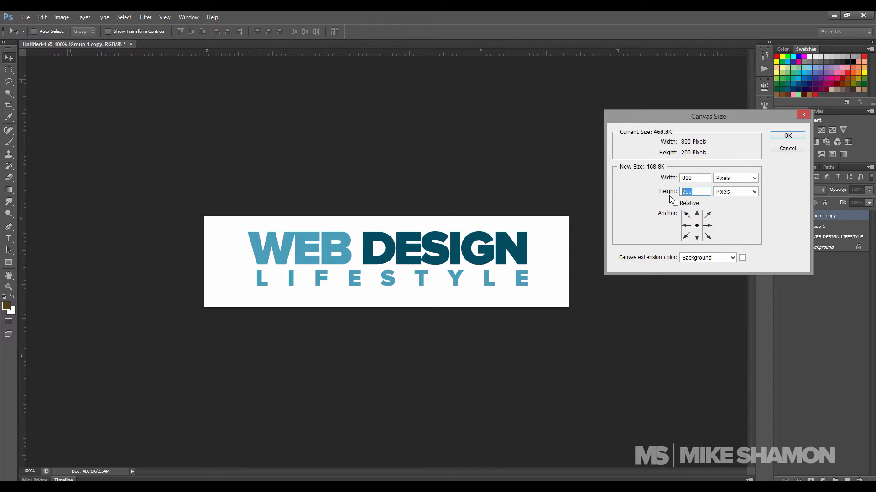
pyautogui.write('1')
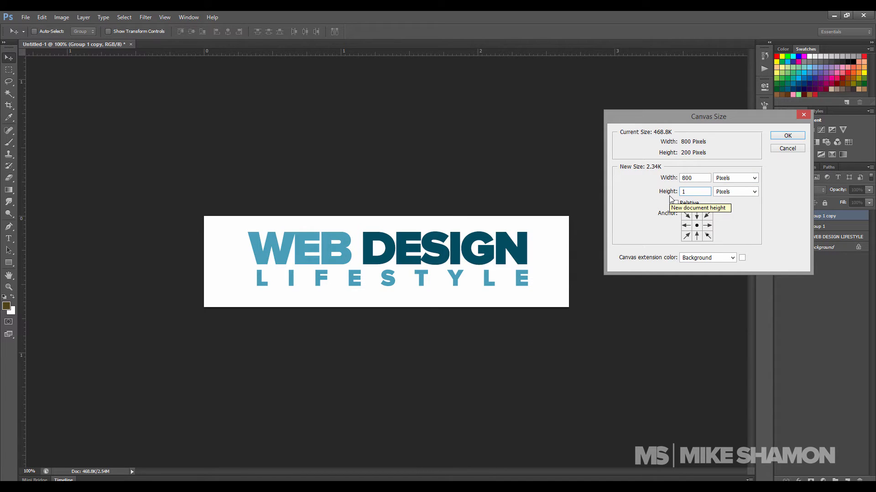
pyautogui.write('70')
pyautogui.press('Return')
pyautogui.press('Return')
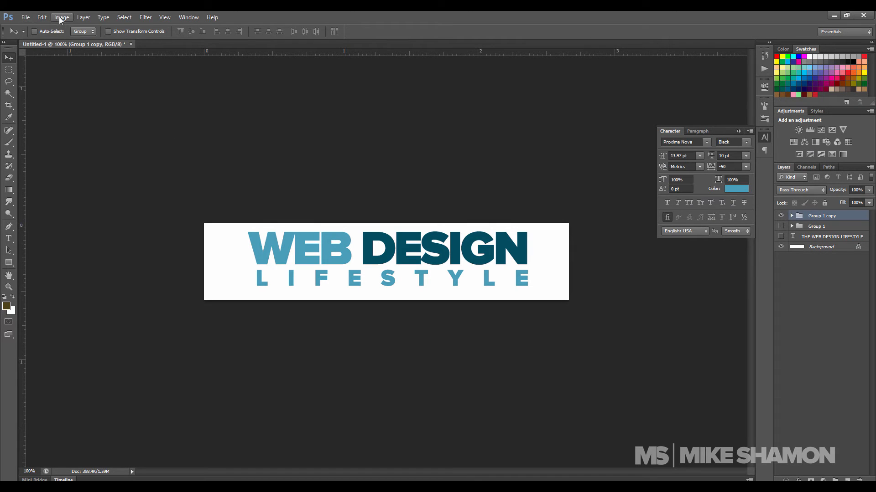
# Reduce the canvas width to 650 pixels, keeping the centre anchor and accepting the clipping.
pyautogui.click(61, 17)
pyautogui.click(91, 91)
pyautogui.click(729, 178)
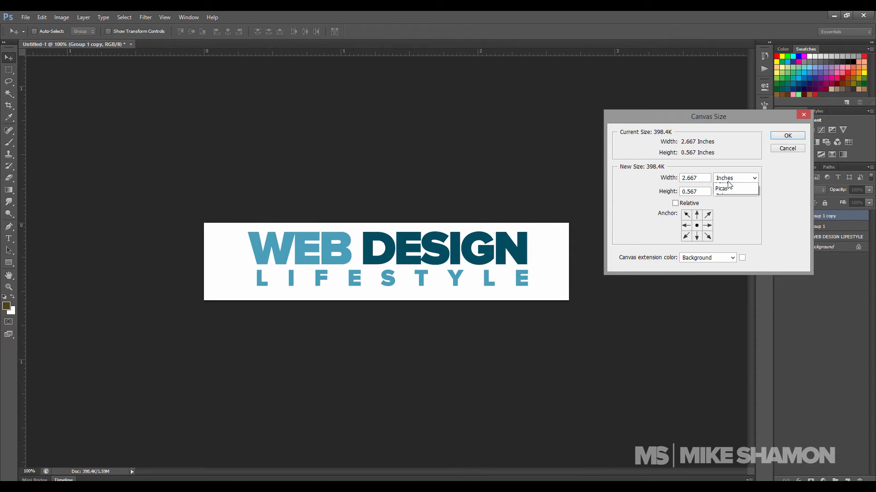
pyautogui.click(730, 195)
pyautogui.moveTo(701, 179); pyautogui.dragTo(631, 179)
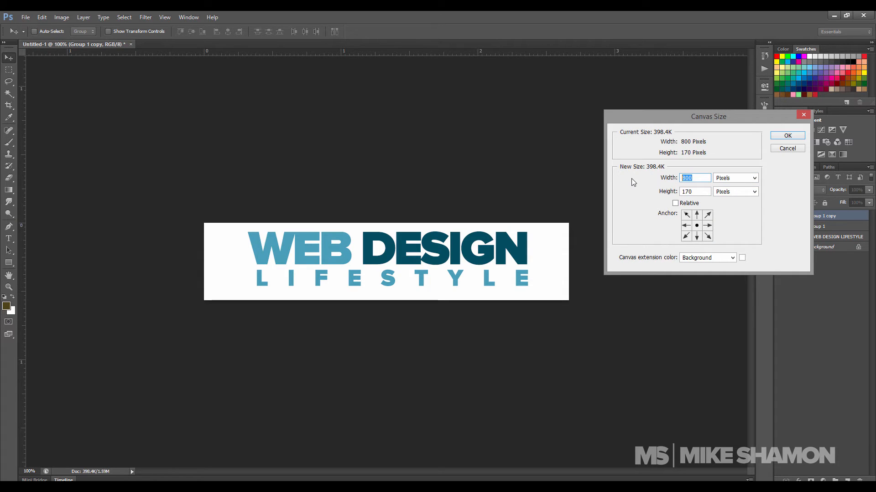
pyautogui.write('650')
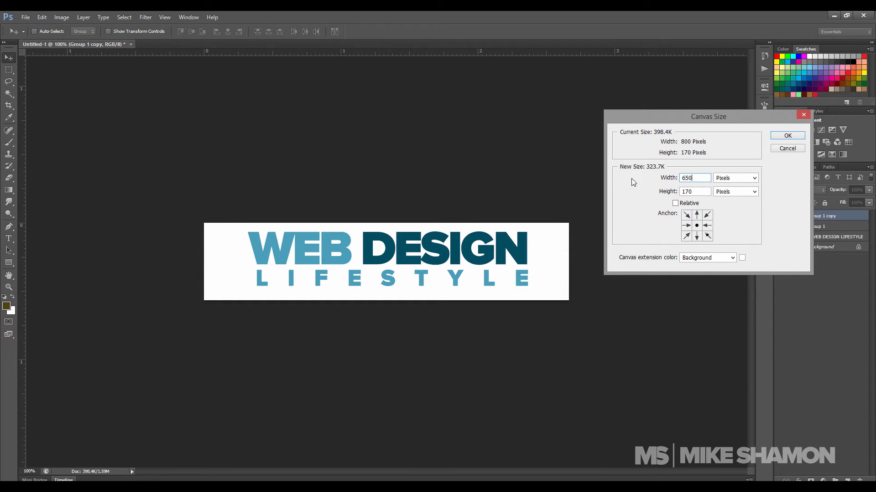
pyautogui.press('Return')
pyautogui.press('Return')
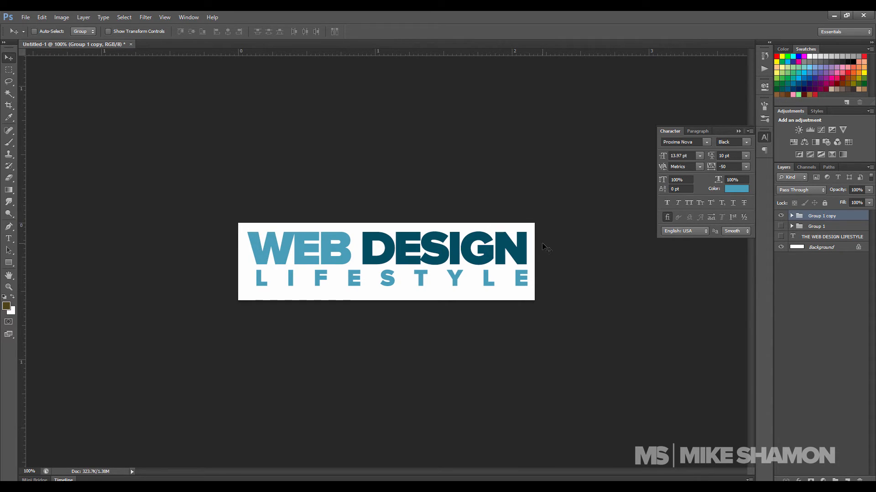
# Nudge the Group 1 copy logo slightly left and down within the cropped canvas.
pyautogui.press('Left')
pyautogui.press('Left')
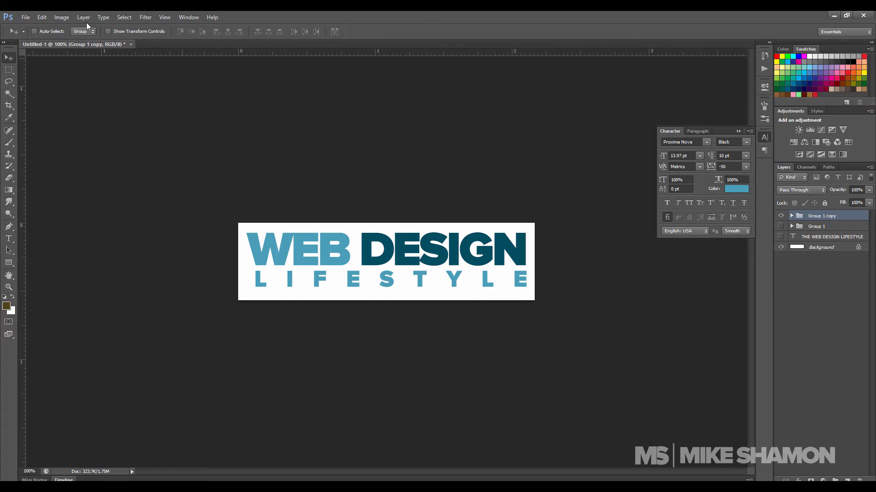
pyautogui.click(25, 18)
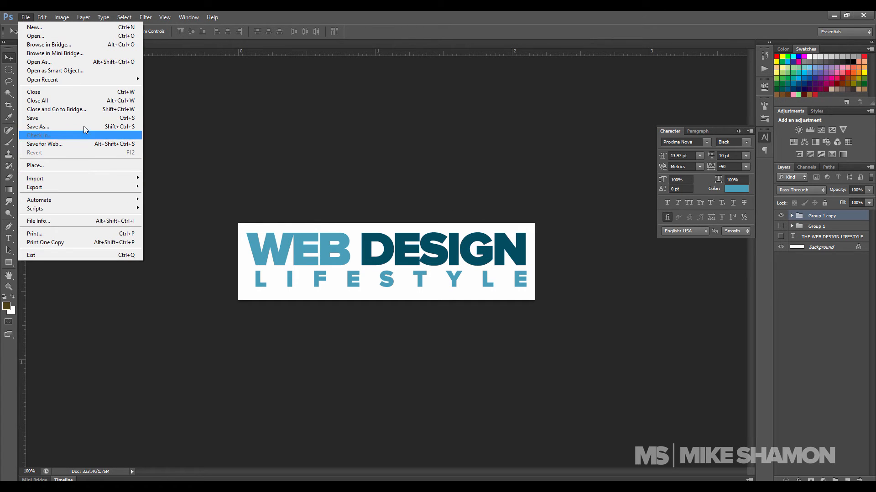
pyautogui.click(500, 138)
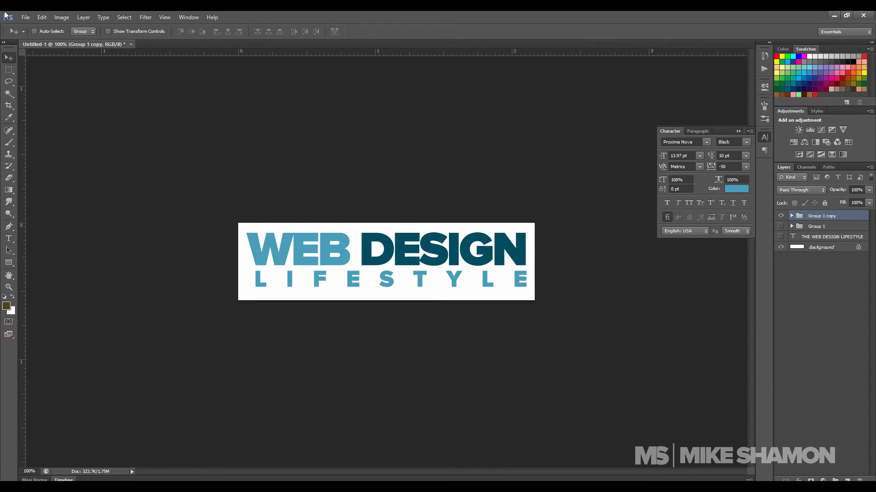
# Start saving the document under a new name and browse to ProgramFiles > Projects > Work Online Formula on the E: drive.
pyautogui.click(25, 17)
pyautogui.click(50, 126)
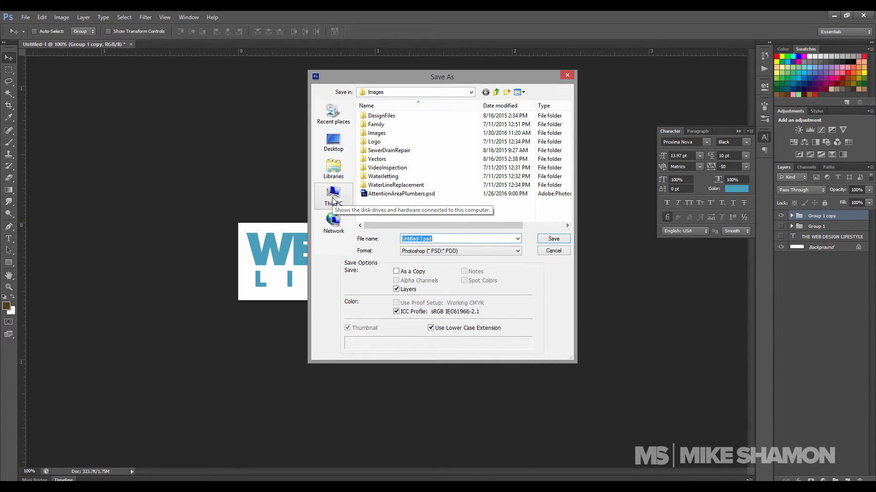
pyautogui.click(498, 94)
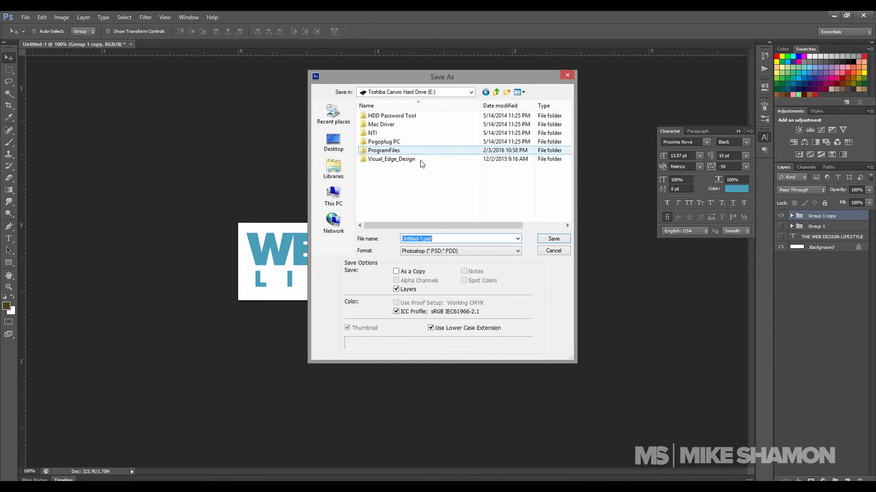
pyautogui.doubleClick(384, 150)
pyautogui.scroll(-4, 390, 162)
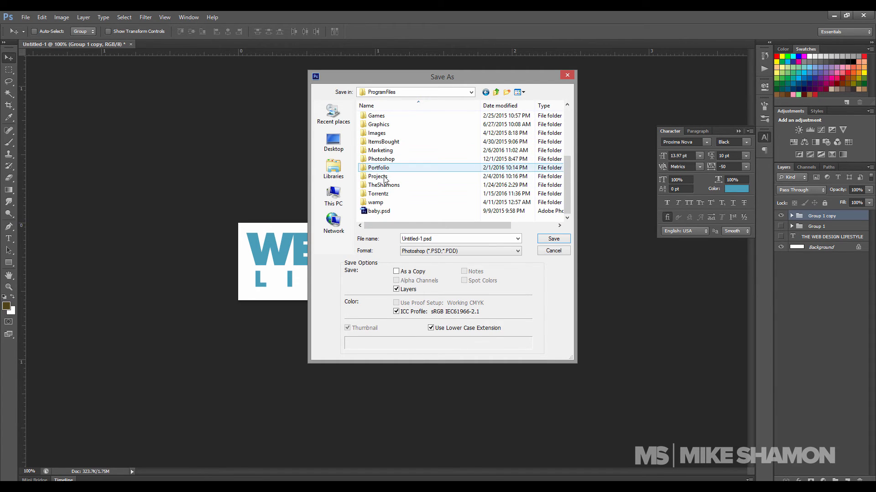
pyautogui.doubleClick(384, 176)
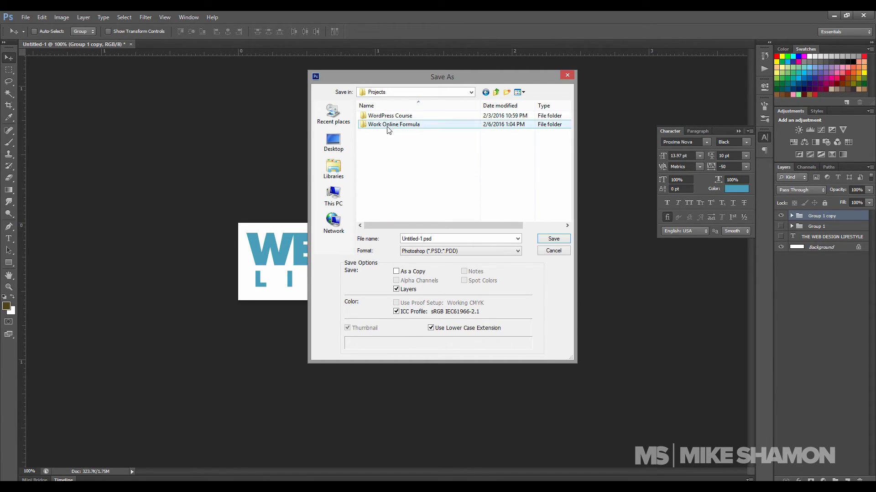
pyautogui.doubleClick(384, 124)
# Create a folder named Logo Example and save the document in it as WDL in Photoshop format with Maximize Compatibility.
pyautogui.click(507, 93)
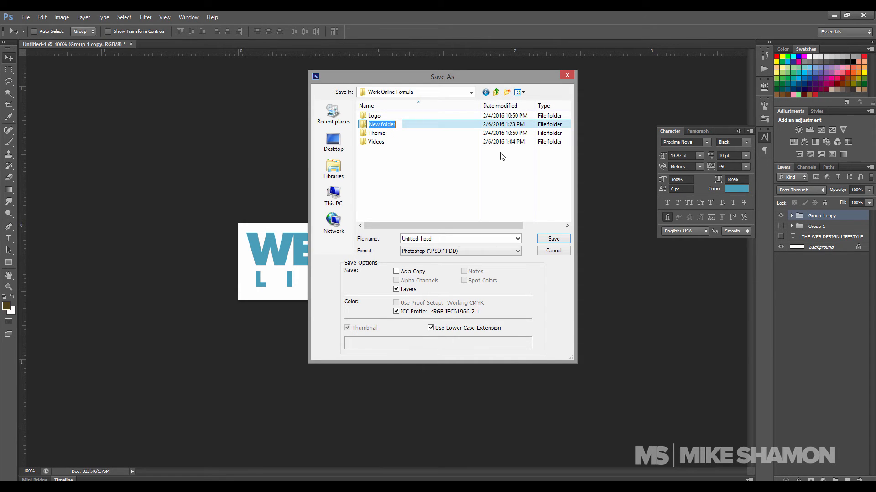
pyautogui.press('BackSpace')
pyautogui.write('Logo Example')
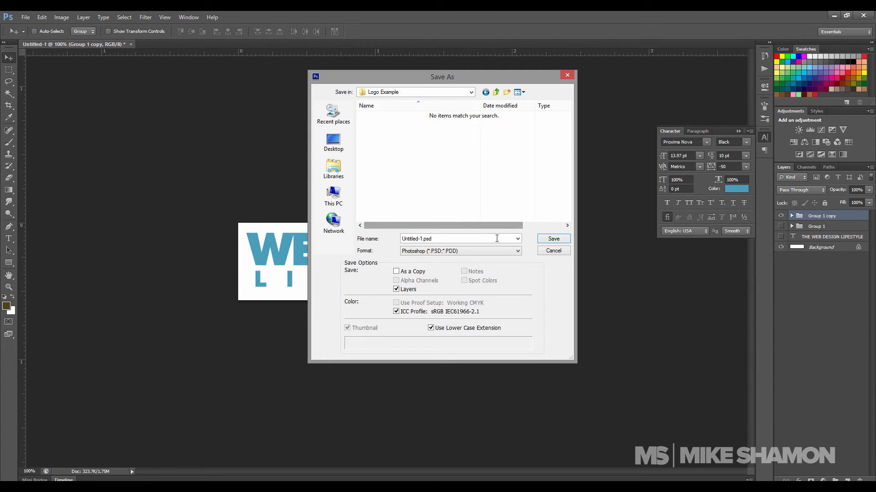
pyautogui.write('WDL')
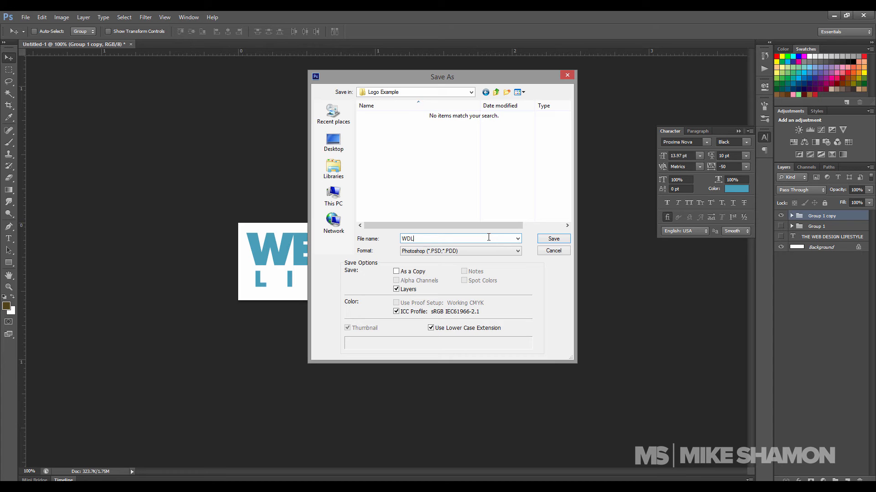
pyautogui.press('Return')
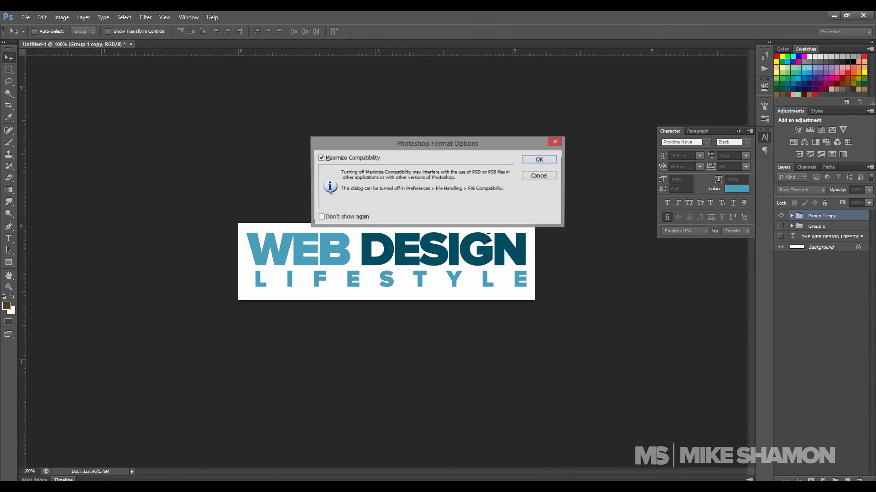
pyautogui.press('Return')
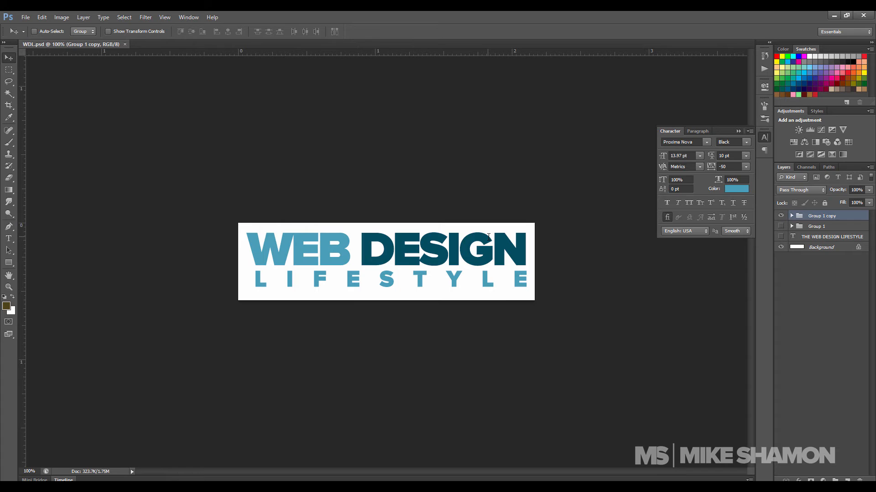
pyautogui.click(26, 18)
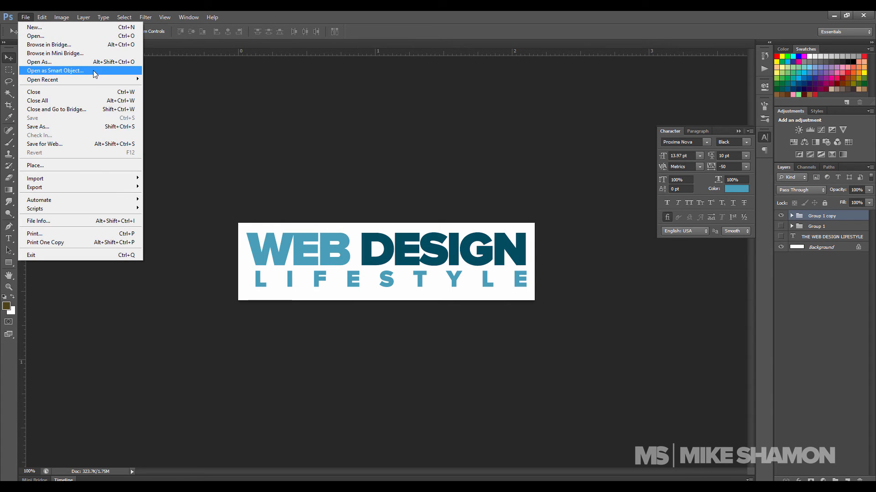
pyautogui.click(57, 145)
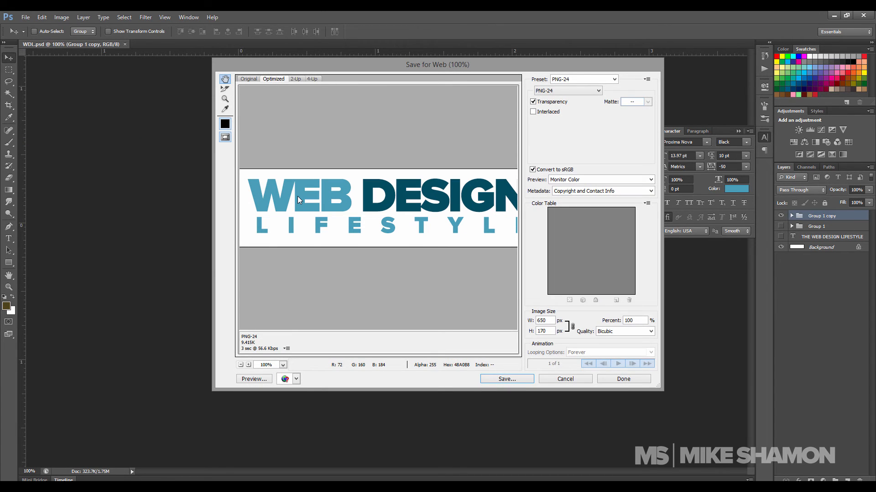
pyautogui.click(566, 381)
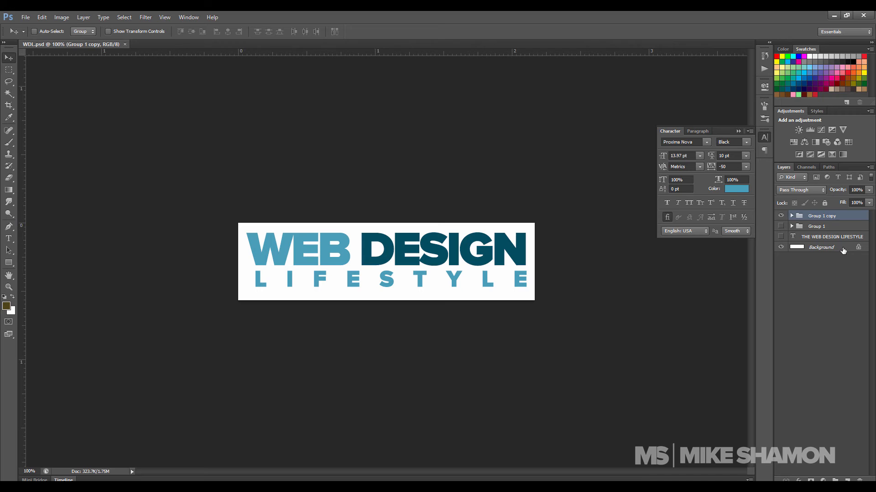
# Toggle the white Background layer's visibility to compare, leaving it hidden so the logo sits on transparency.
pyautogui.click(781, 247)
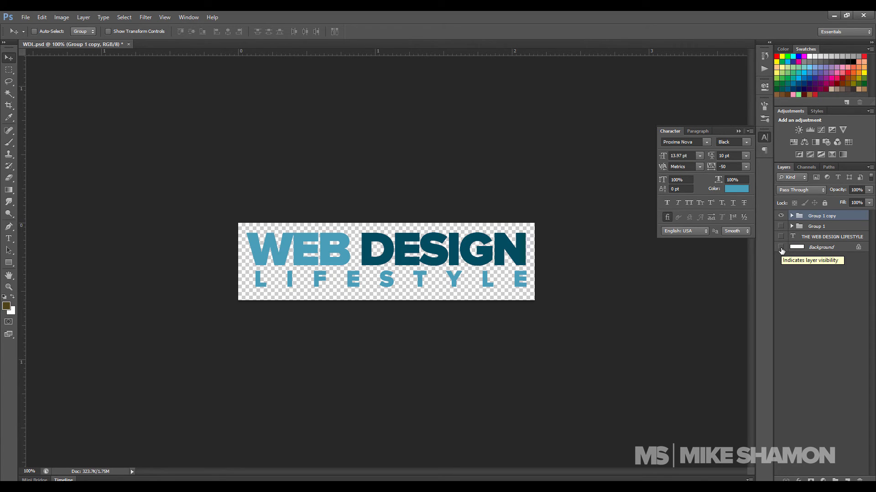
pyautogui.click(781, 248)
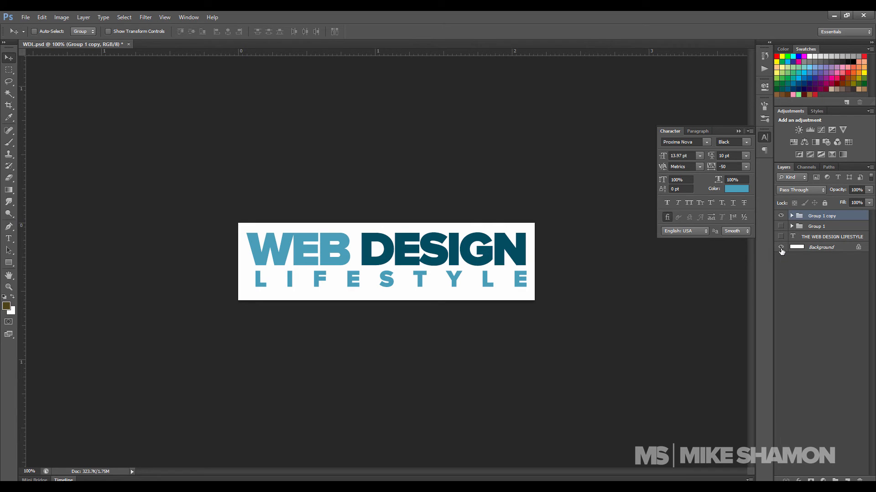
pyautogui.click(781, 249)
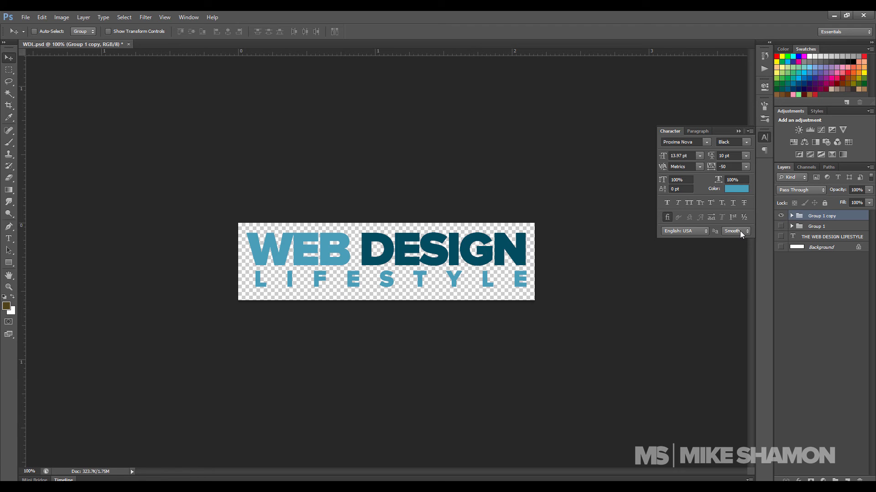
pyautogui.click(781, 247)
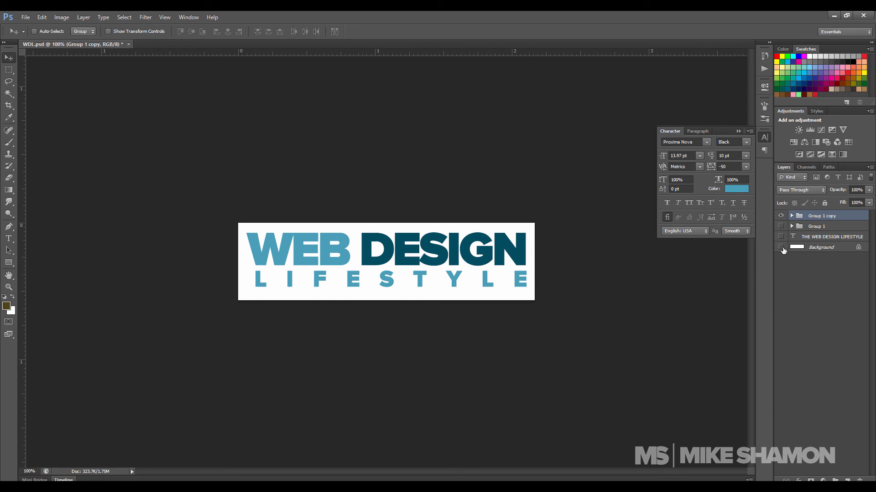
pyautogui.click(781, 247)
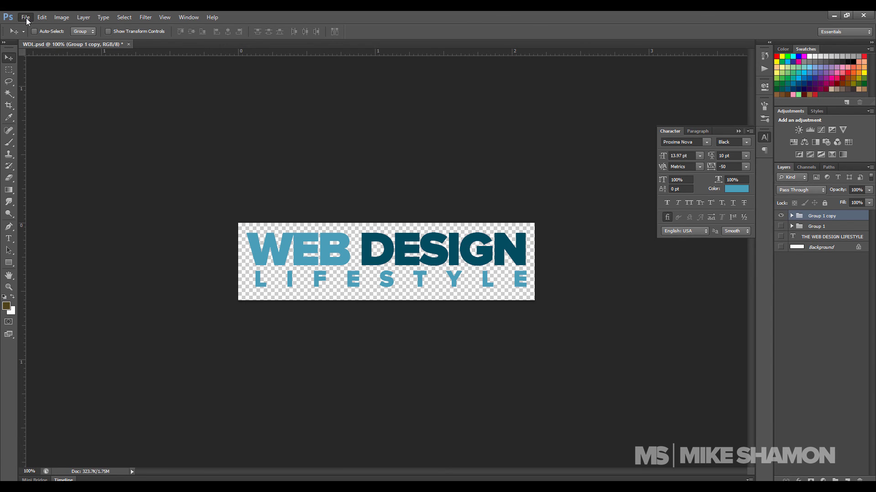
# Start a Save for Web export, preview the logo as JPEG for comparison, and return the format to PNG-24.
pyautogui.click(25, 18)
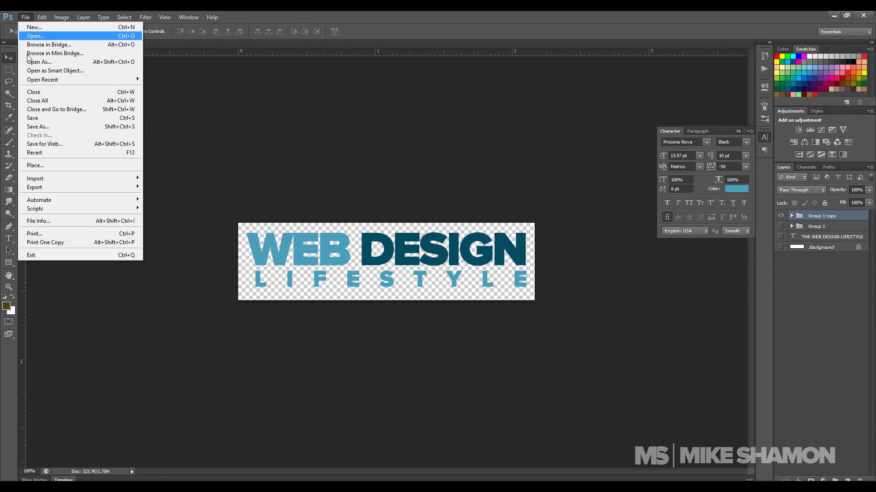
pyautogui.click(51, 145)
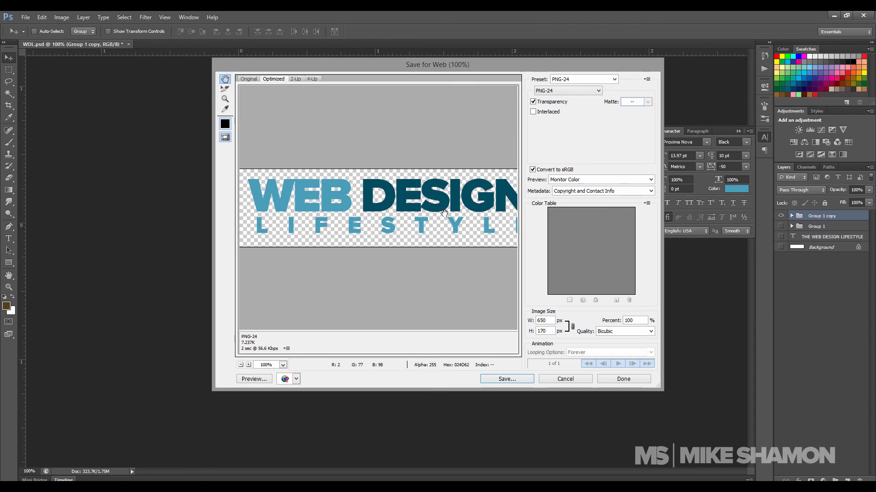
pyautogui.click(560, 92)
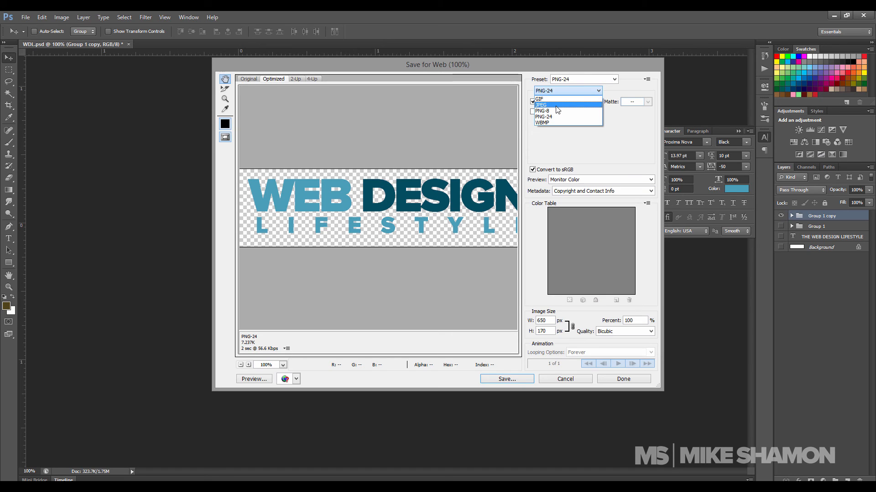
pyautogui.click(555, 106)
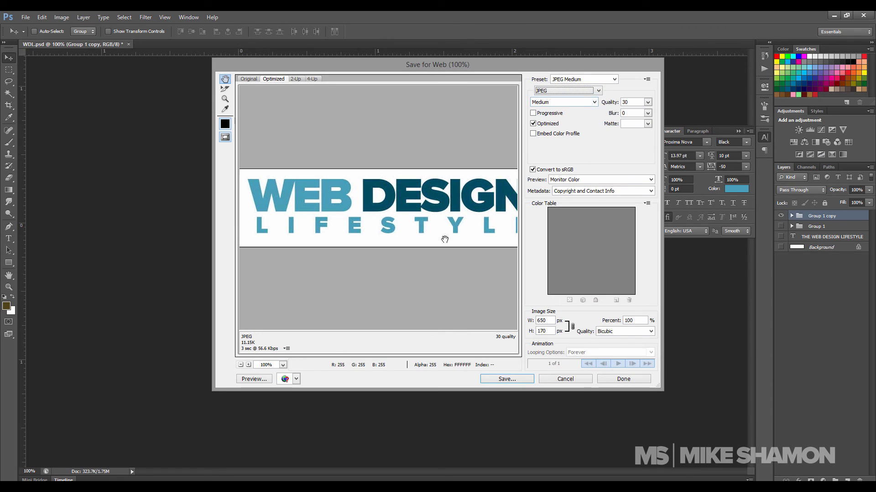
pyautogui.click(574, 90)
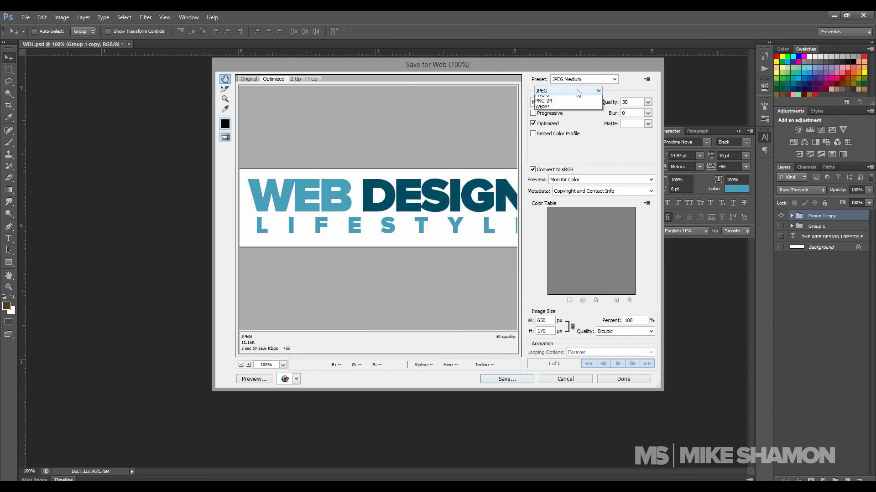
pyautogui.click(565, 117)
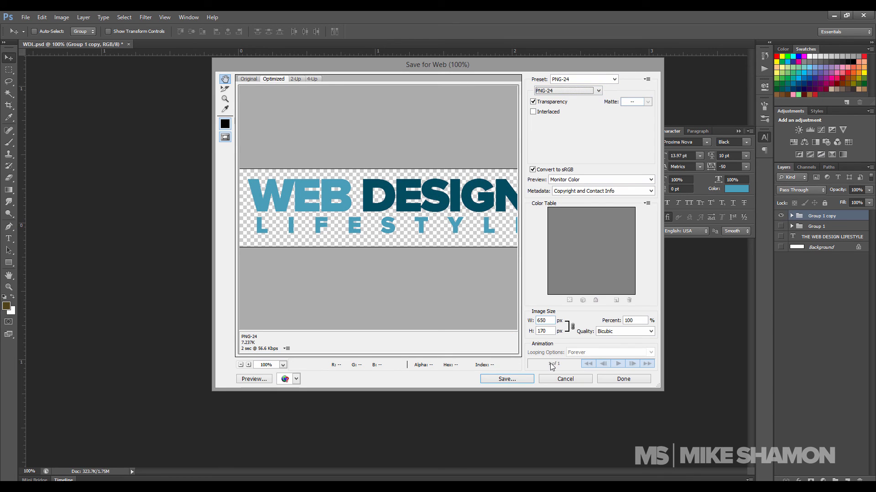
# Scale the exported image to 50 percent, comparing it with 100 percent before settling on 50.
pyautogui.moveTo(637, 321); pyautogui.dragTo(588, 323)
pyautogui.write('50')
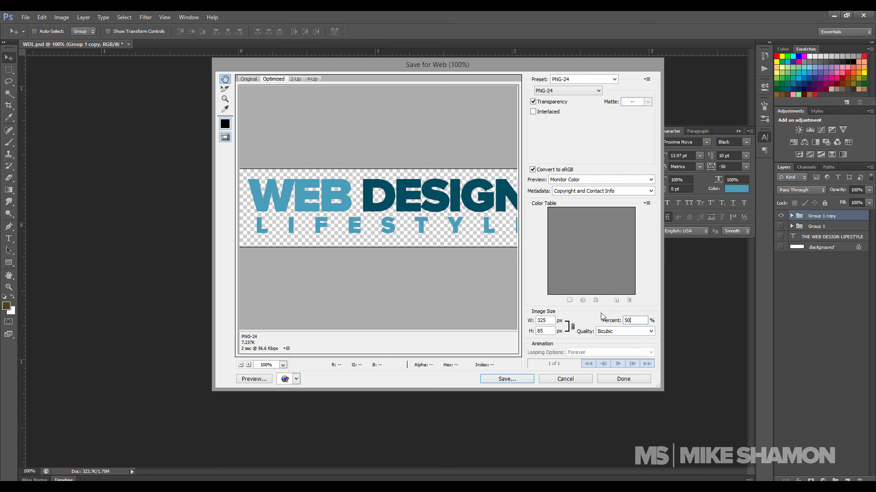
pyautogui.click(604, 324)
pyautogui.write('100')
pyautogui.click(611, 324)
pyautogui.write('50')
# Start saving the optimized image and browse to ProgramFiles > Projects > Work Online Formula > Logo Example.
pyautogui.click(506, 379)
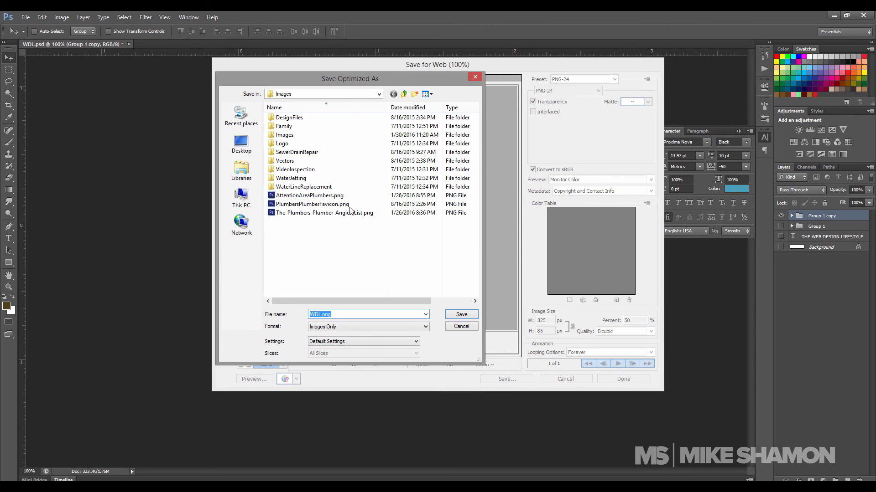
pyautogui.click(404, 94)
pyautogui.click(404, 94)
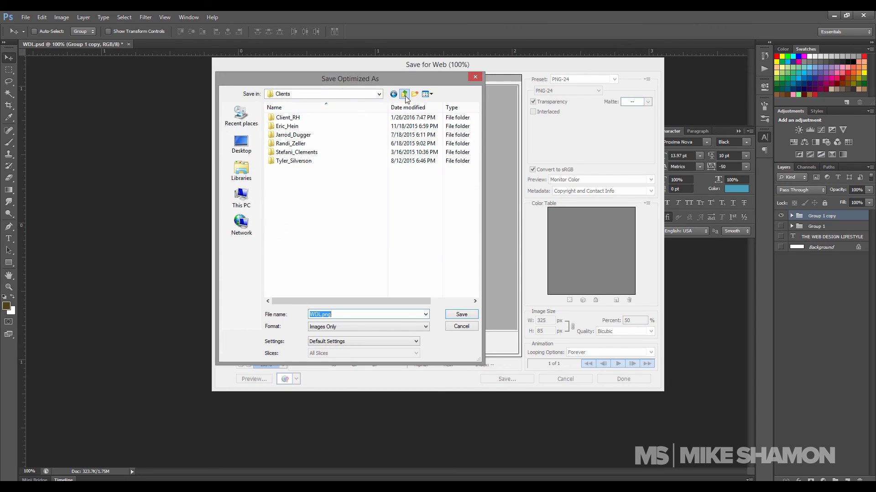
pyautogui.click(404, 94)
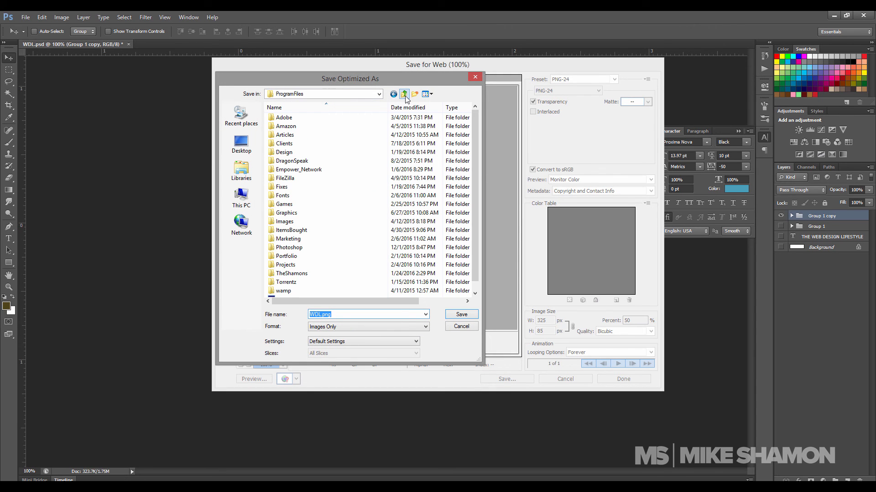
pyautogui.doubleClick(325, 265)
pyautogui.doubleClick(301, 126)
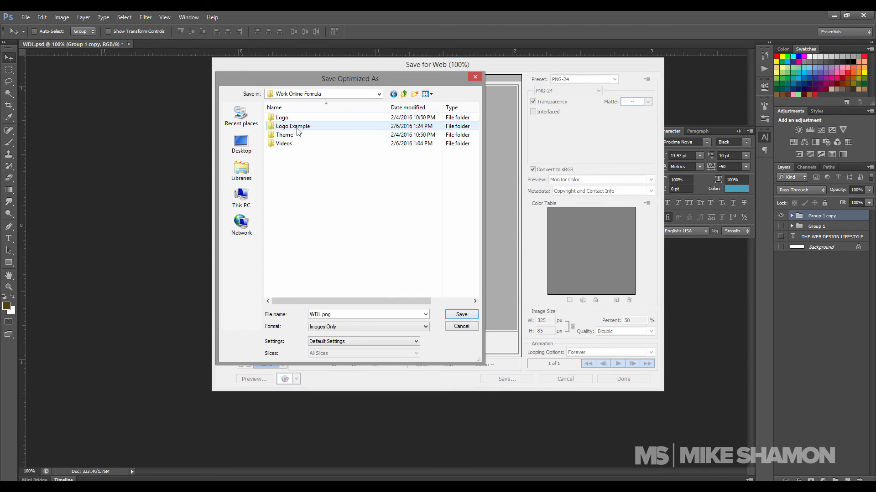
pyautogui.doubleClick(297, 127)
# Name the optimized PNG Web-Design-Lifestyle-Logo and save it in the Logo Example folder.
pyautogui.doubleClick(360, 314)
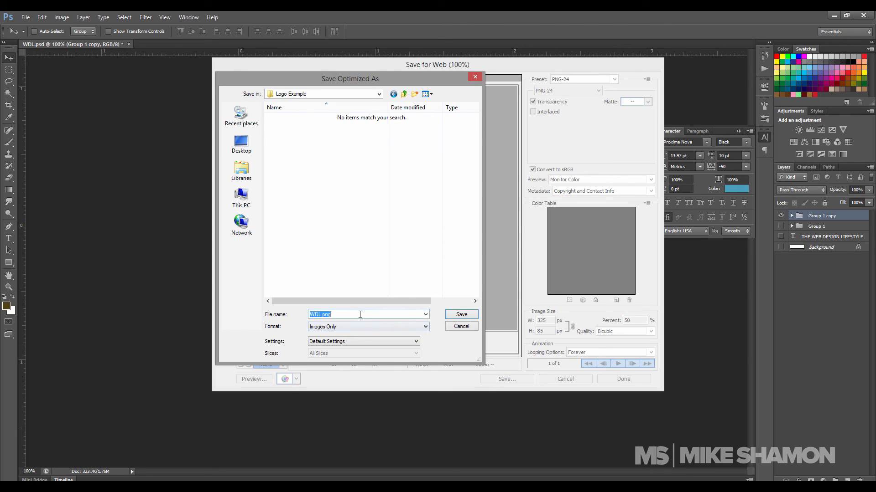
pyautogui.write('Web-Design-Lifestyle-Logo')
pyautogui.press('Return')
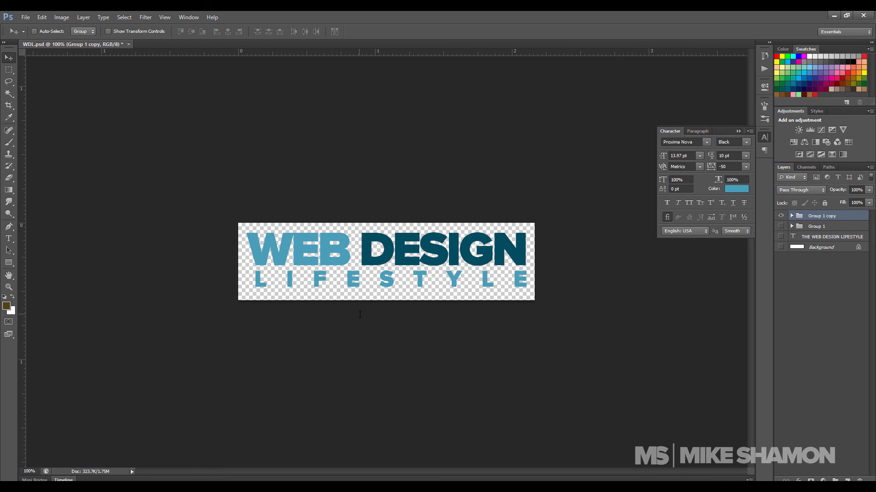